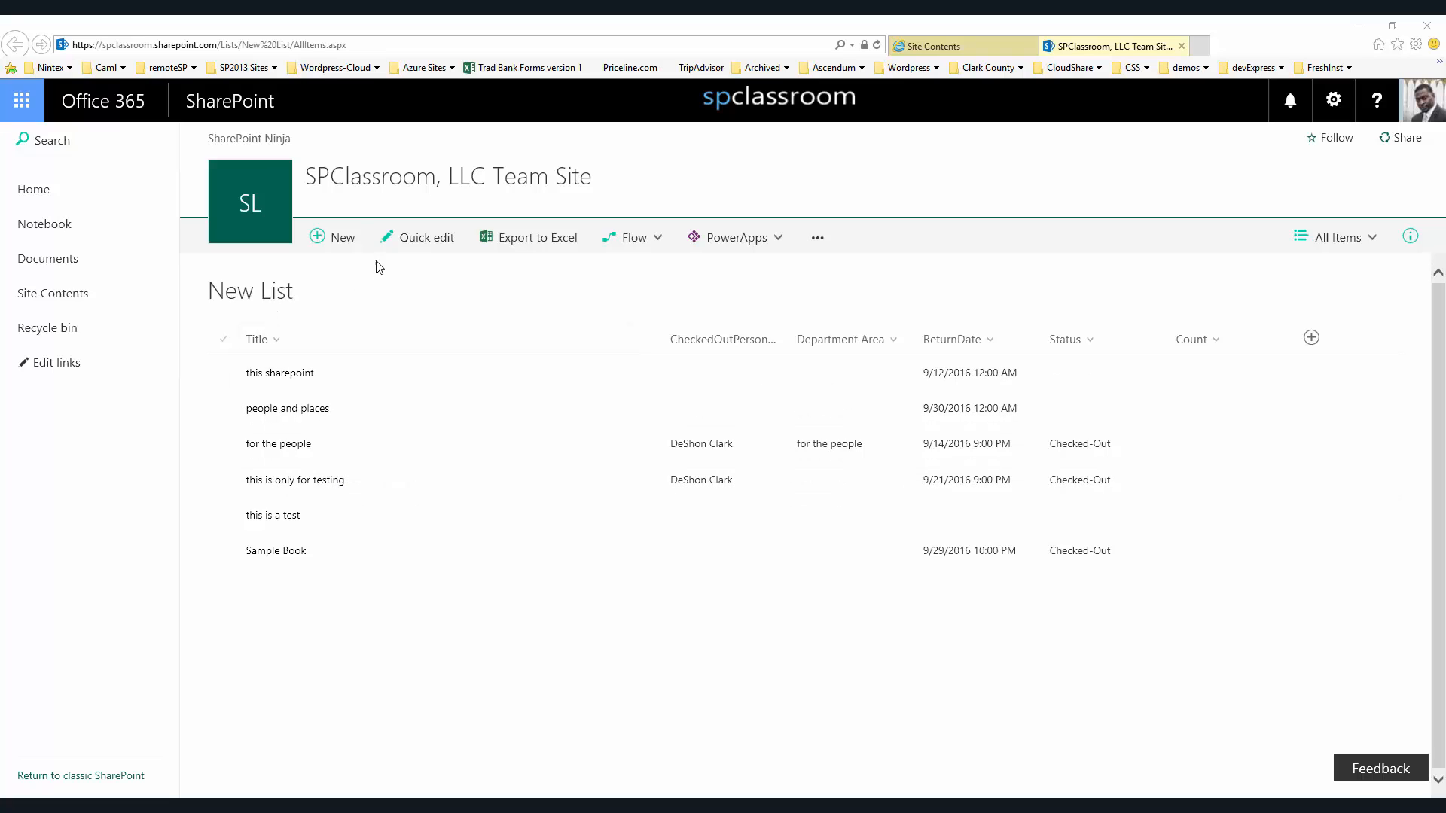
Examine the commands offered for one and multiple selected items by selecting and clearing the list's first four items
left_click(224, 373)
left_click(224, 408)
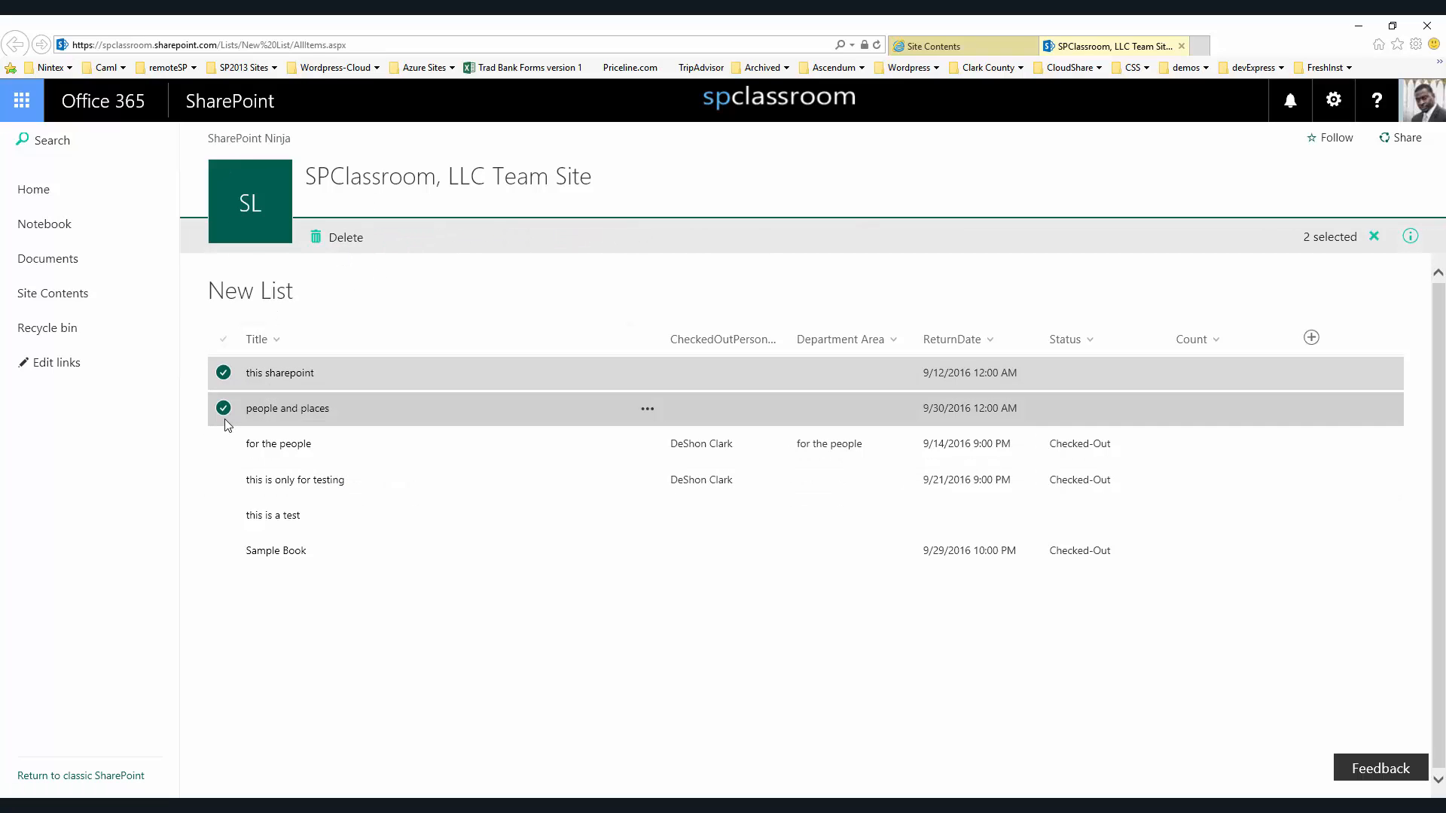
left_click(225, 374)
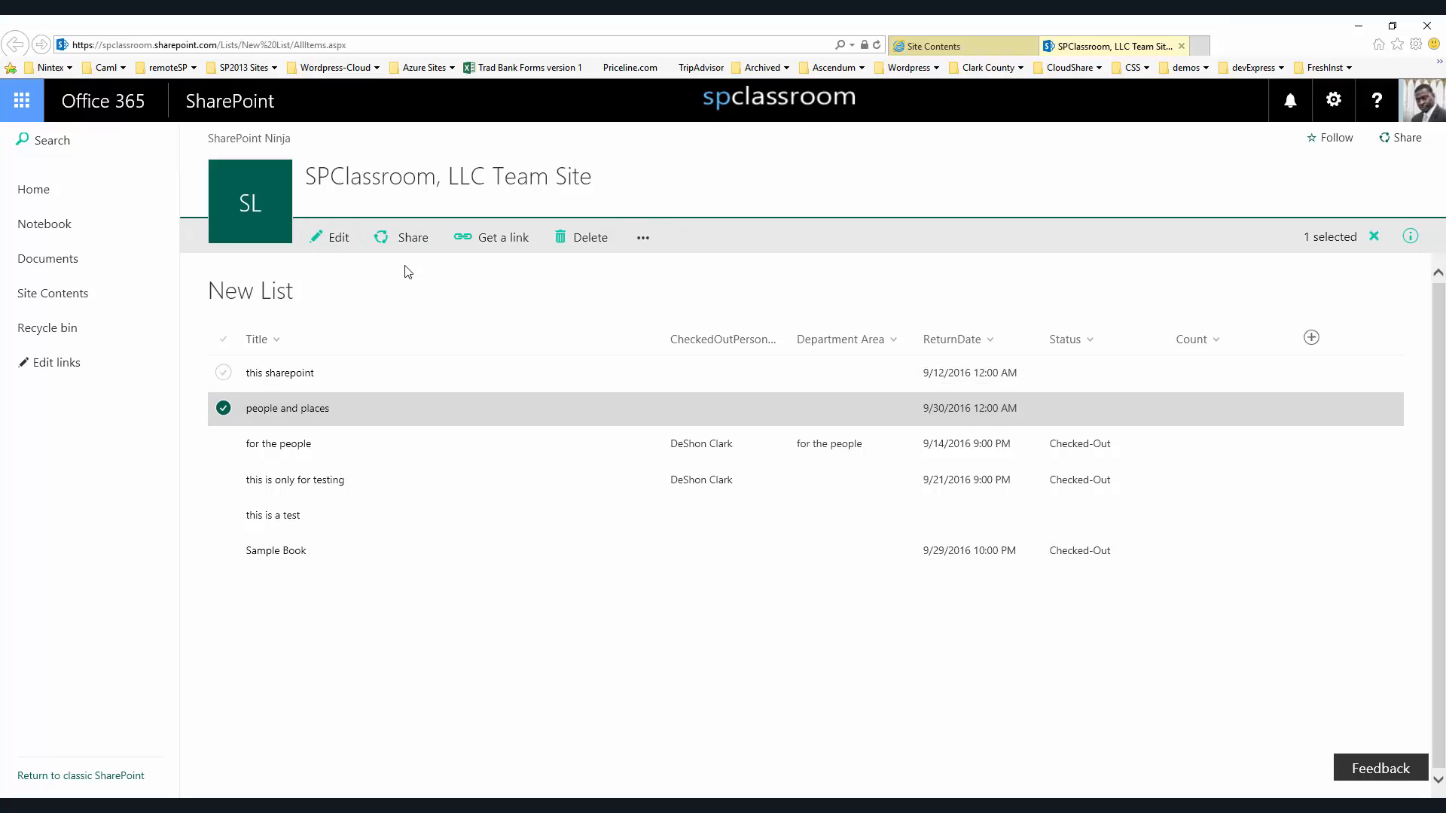
left_click(223, 408)
left_click(224, 444)
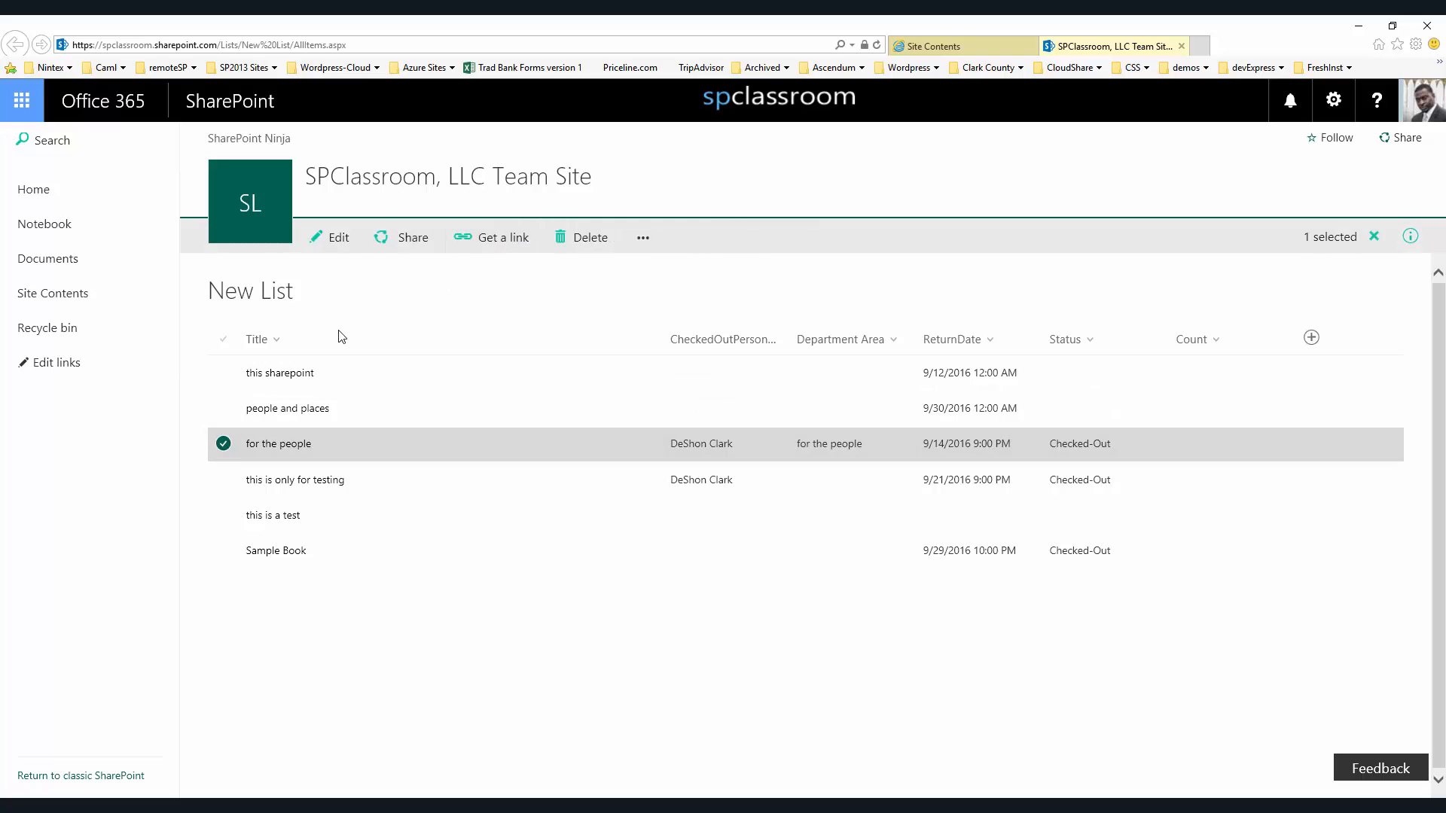
left_click(224, 444)
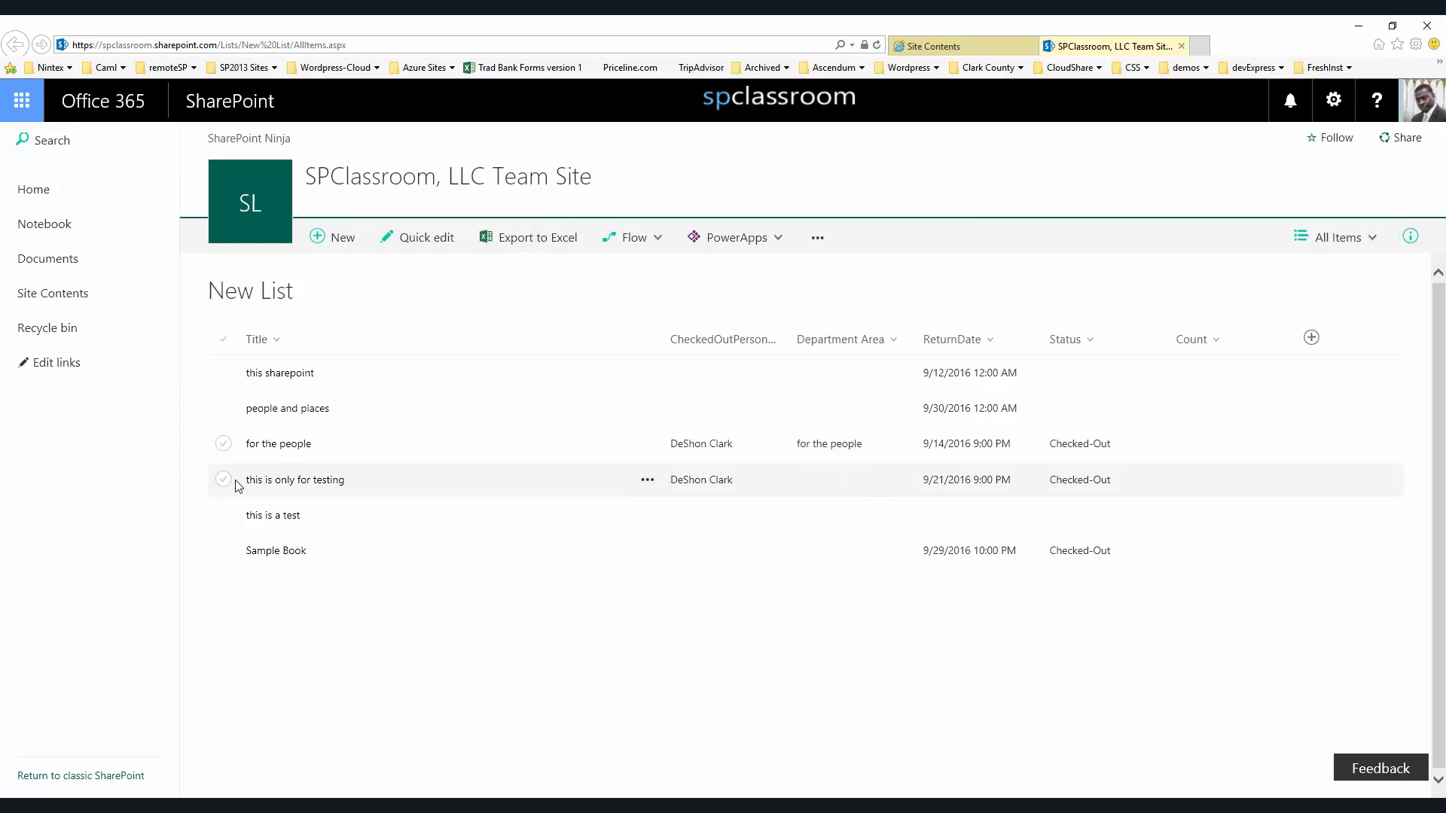
left_click(224, 479)
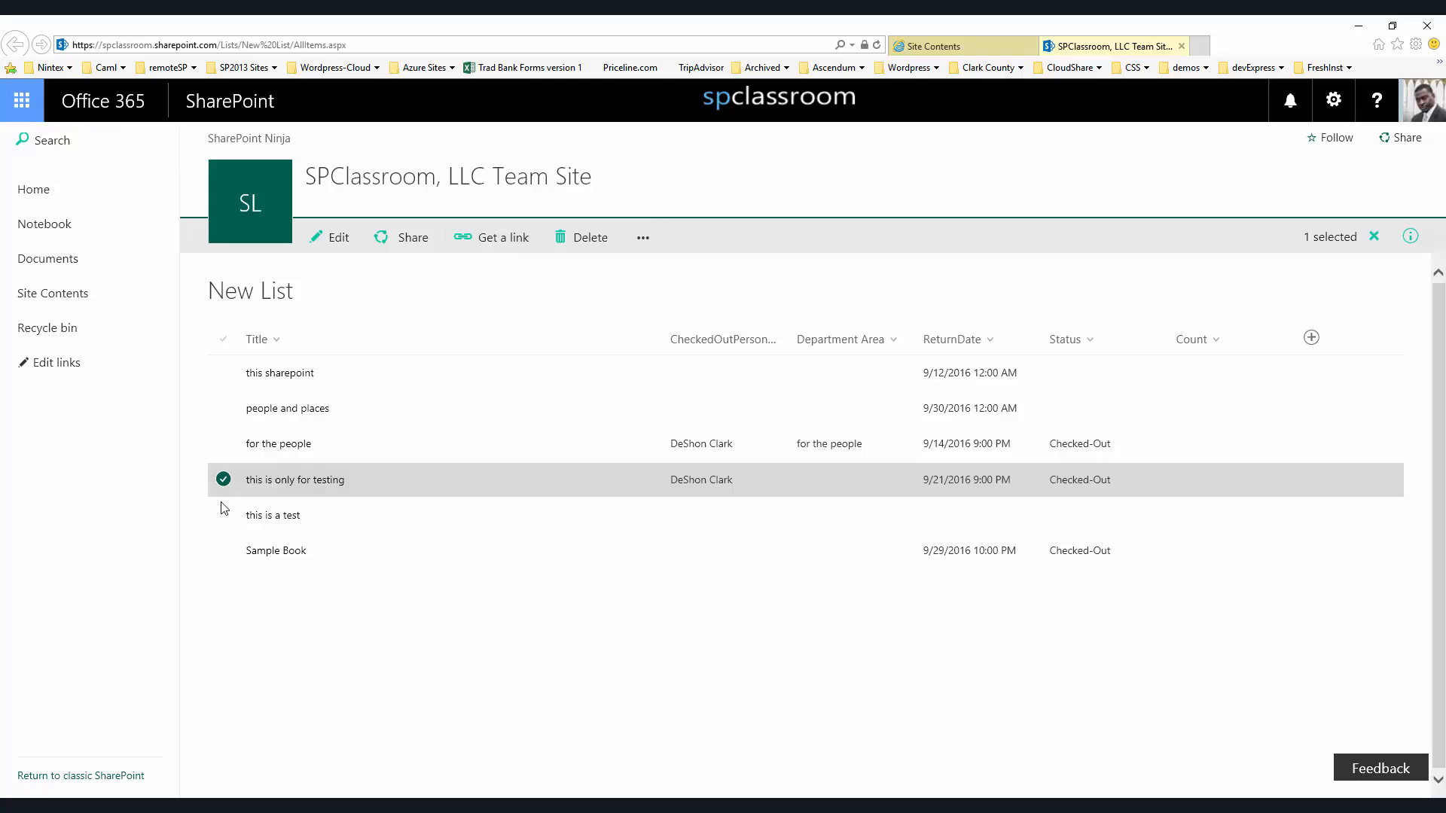
left_click(223, 480)
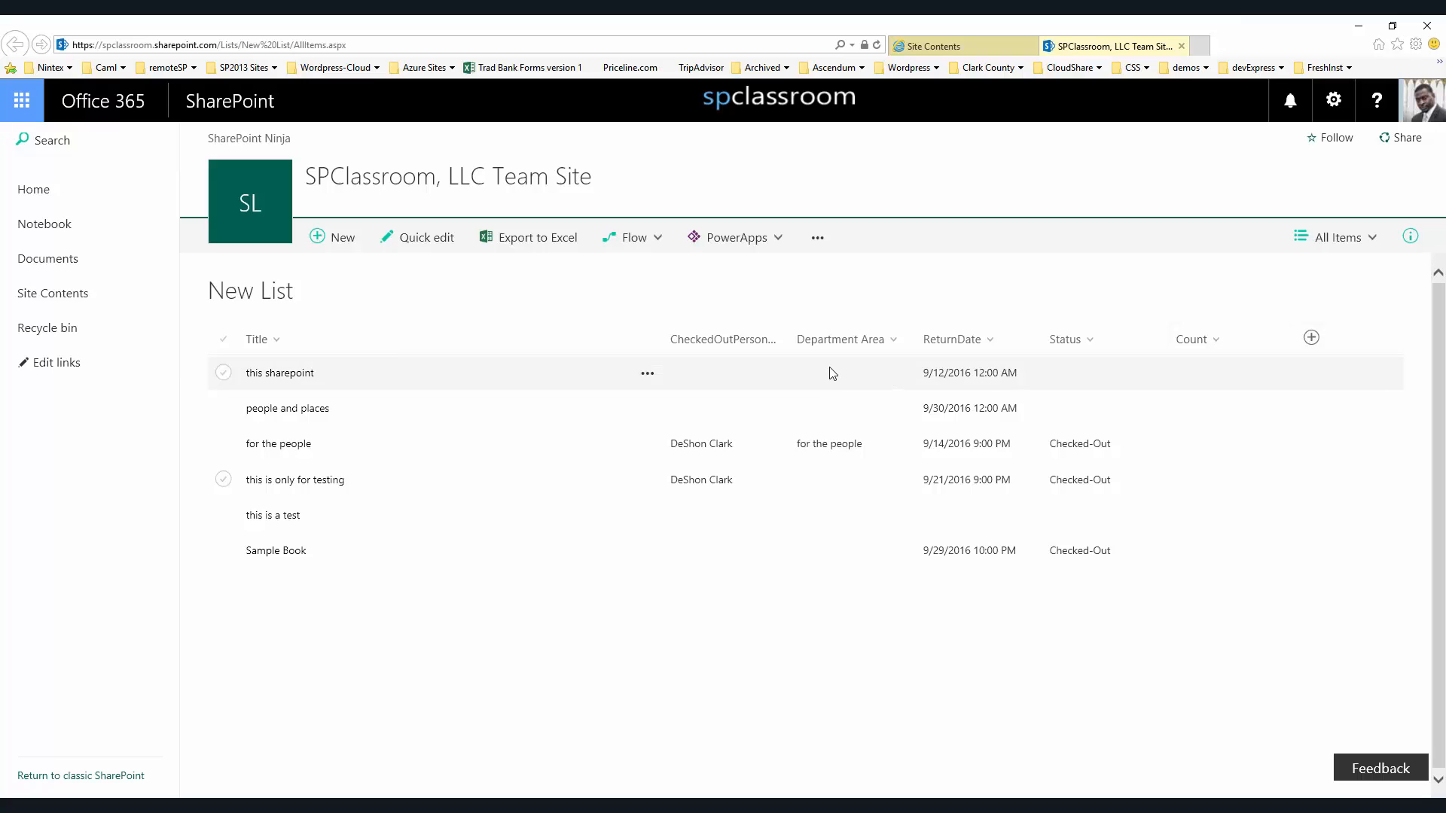
Add a number column named Votes to the list
left_click(1311, 339)
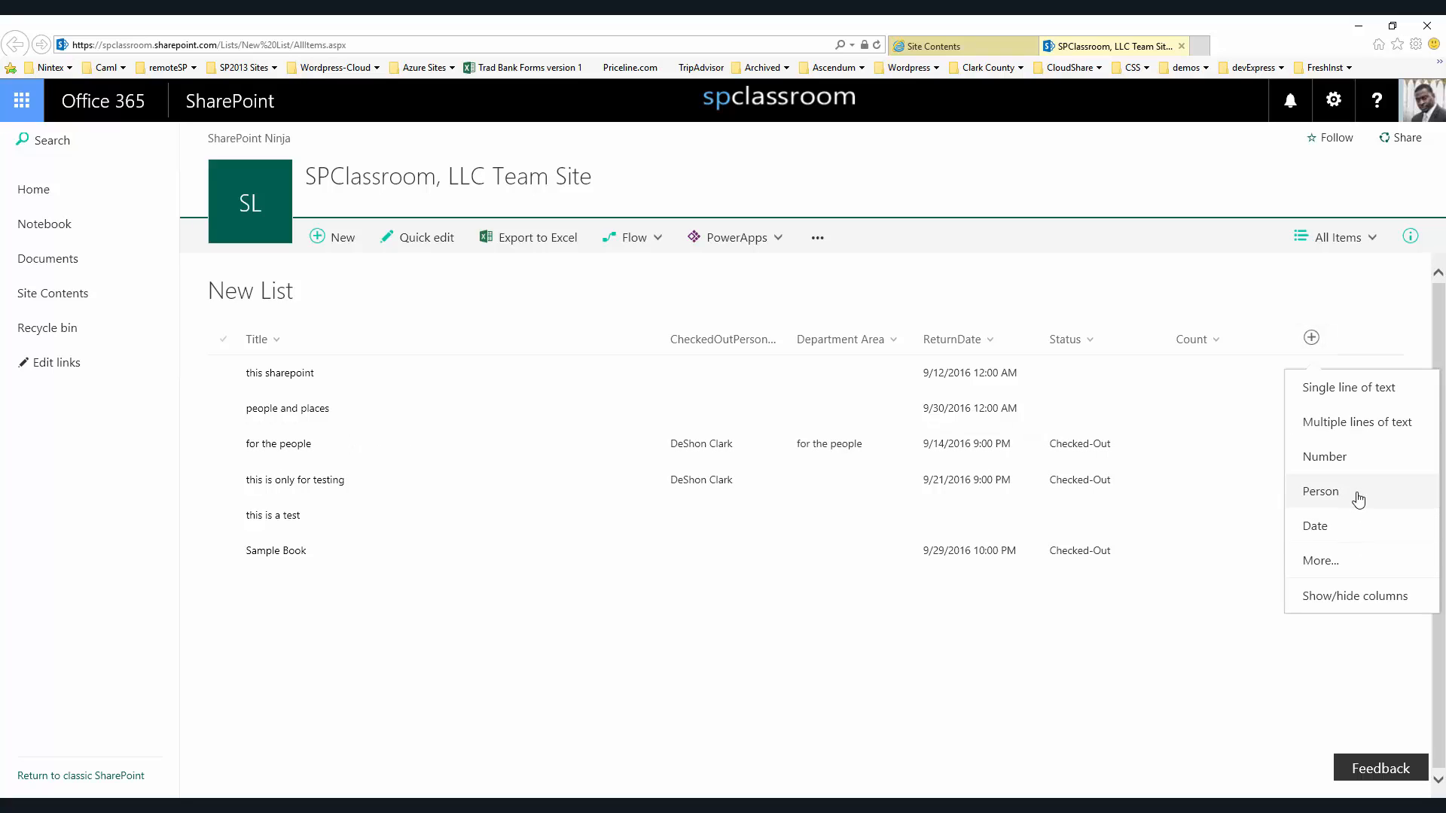
left_click(1342, 456)
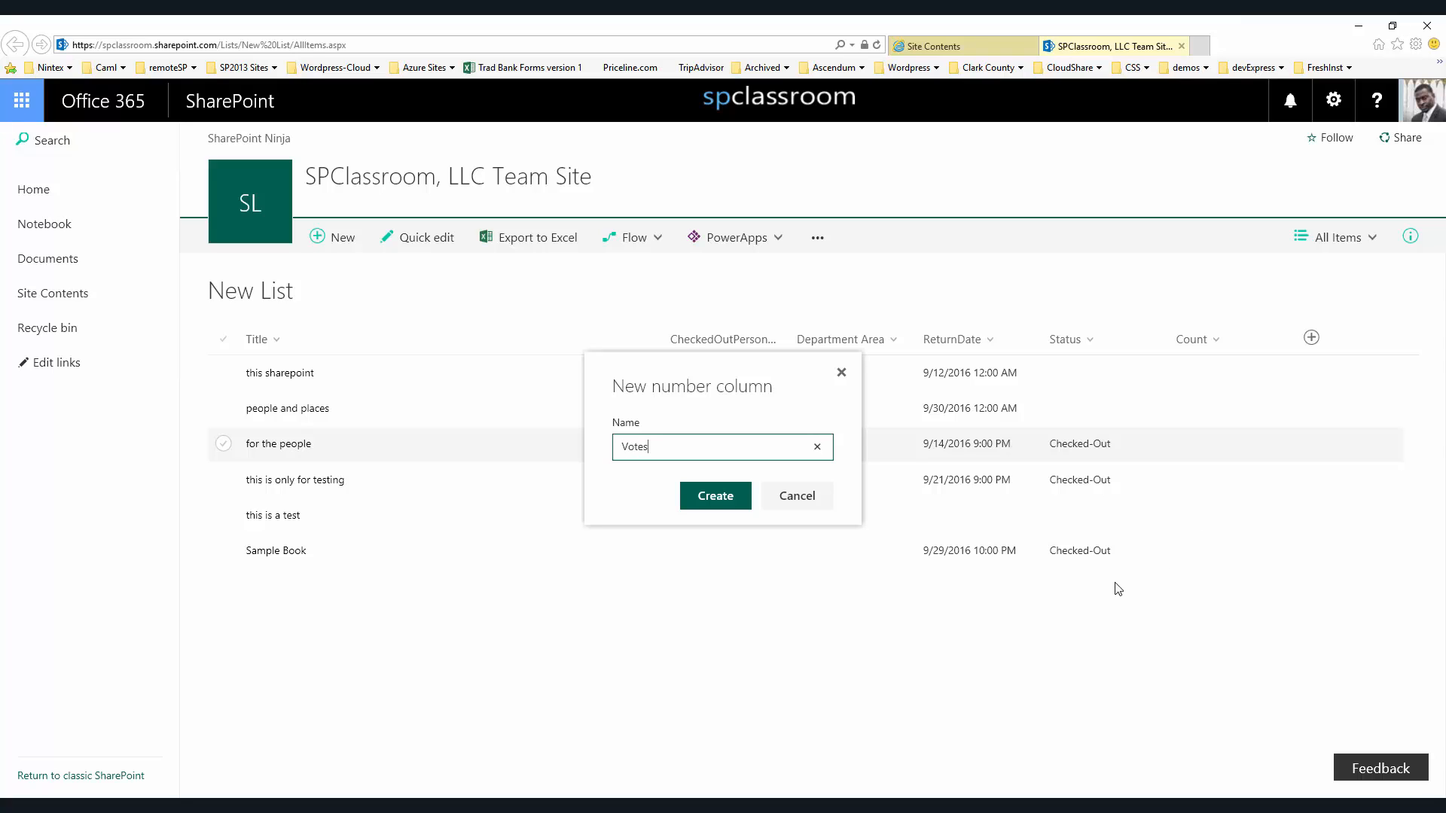
type("Votes")
left_click(718, 509)
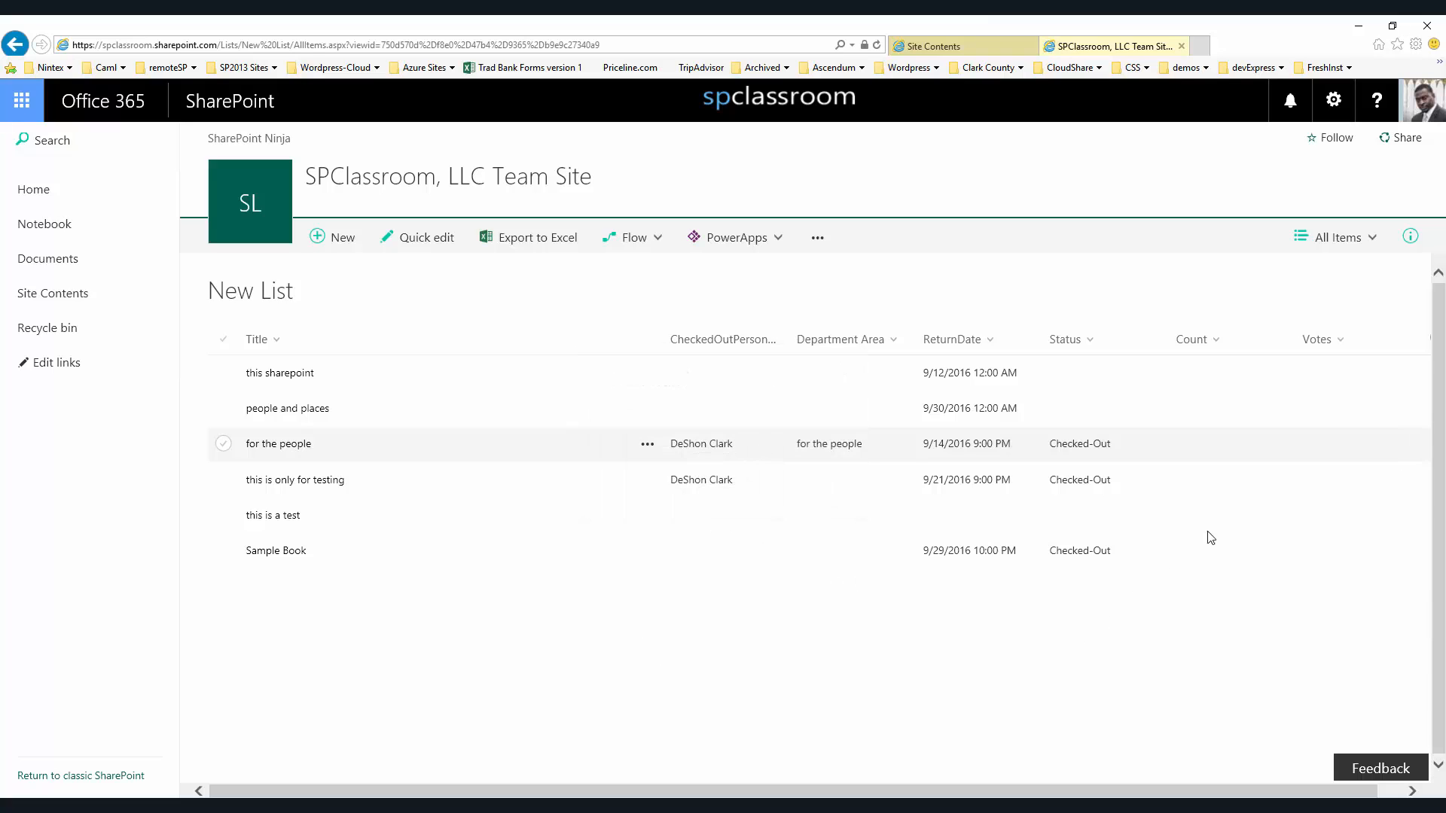
left_click(1323, 339)
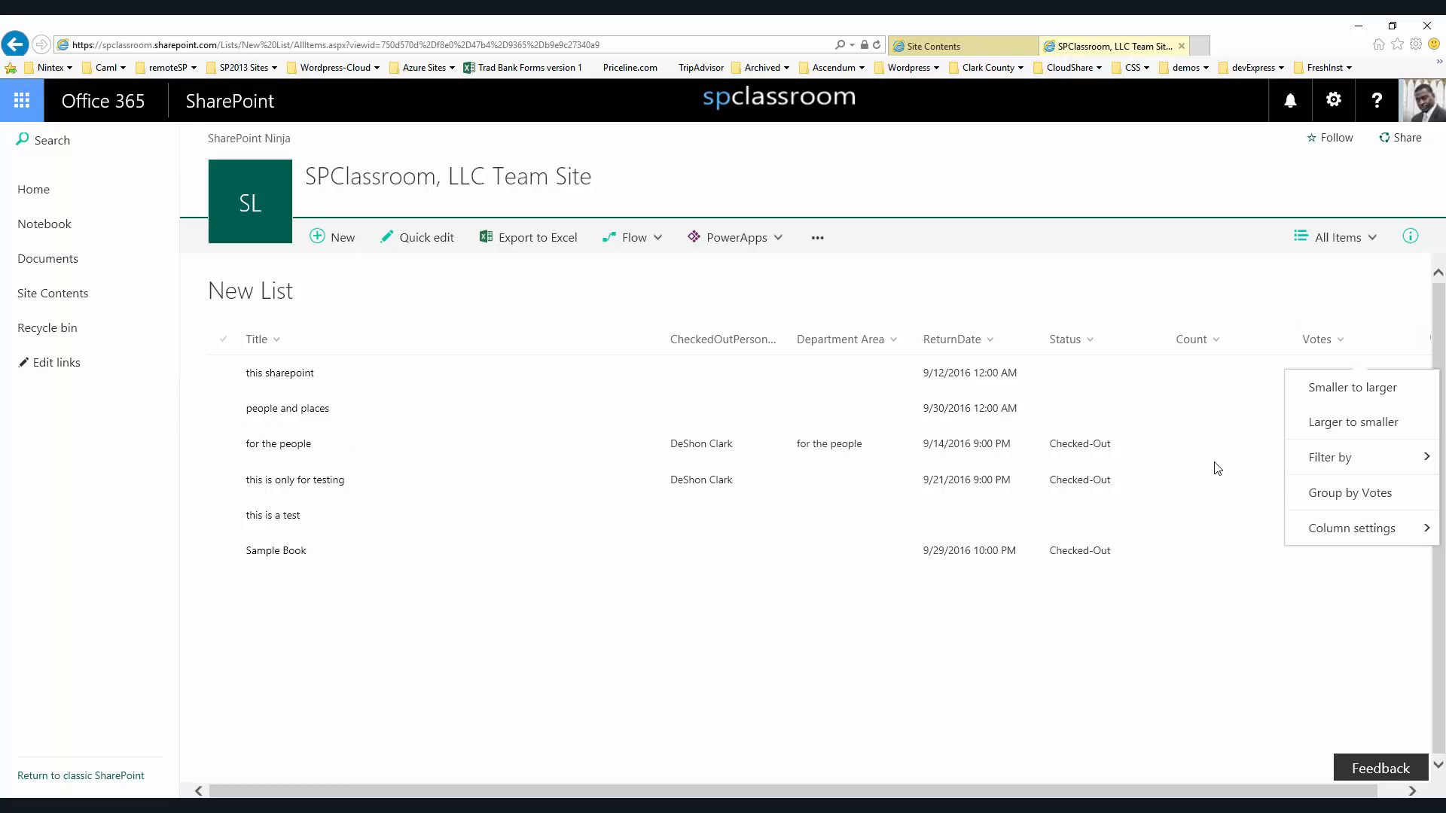
left_click(1255, 385)
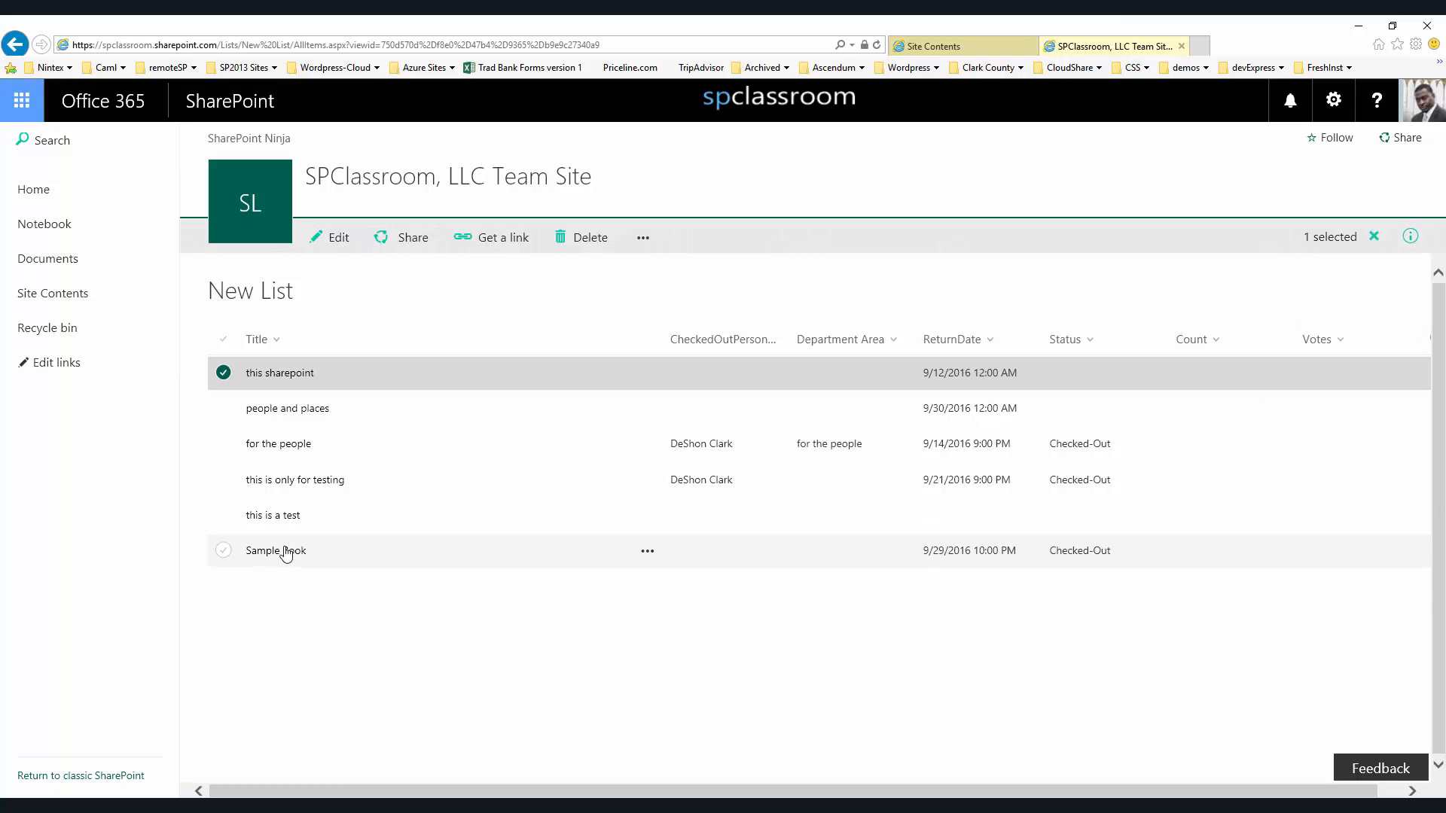
left_click(224, 375)
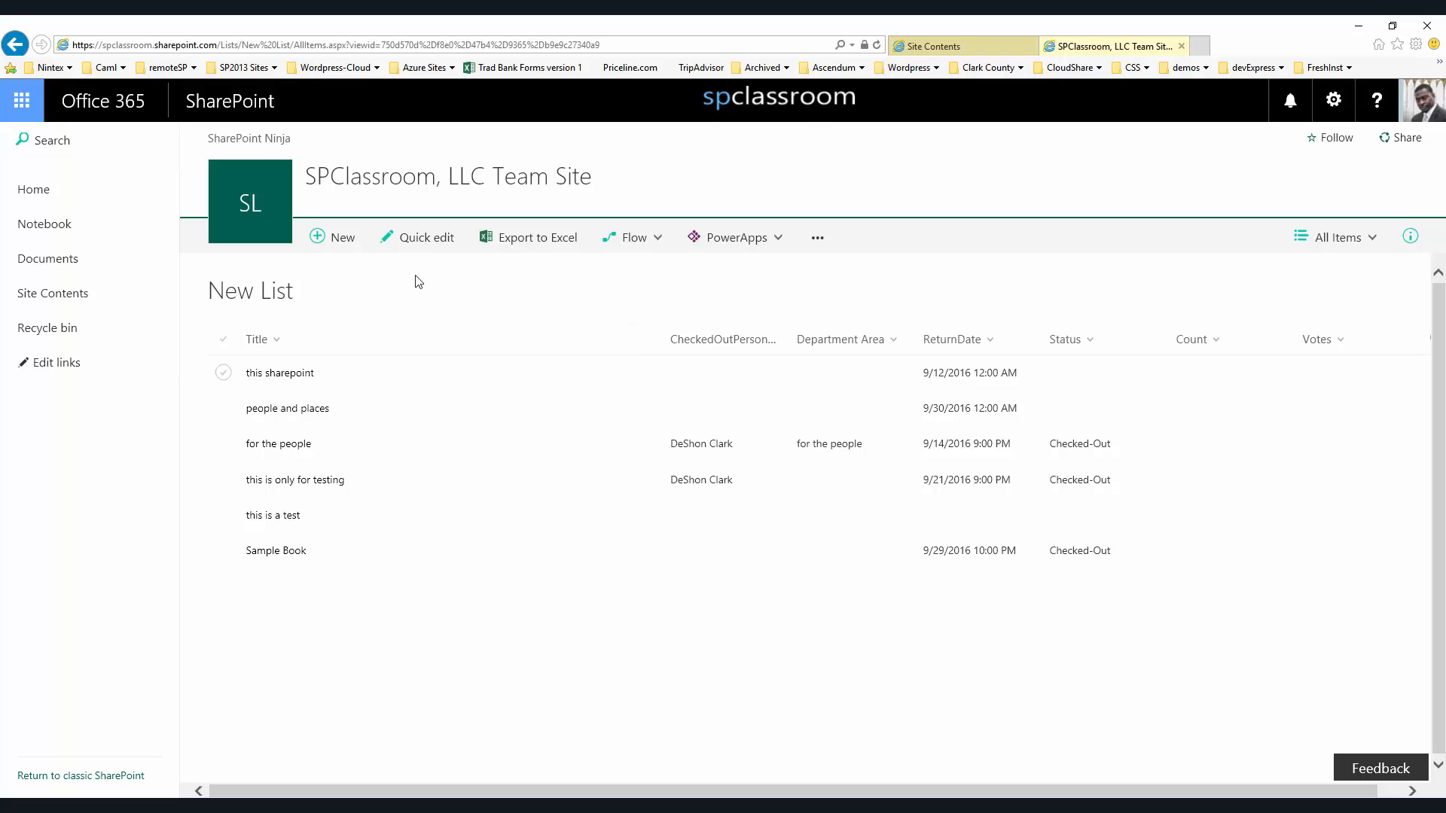
In quick edit, enter 4 as Votes for the first three items and fill that value down through Sample Book
left_click(416, 238)
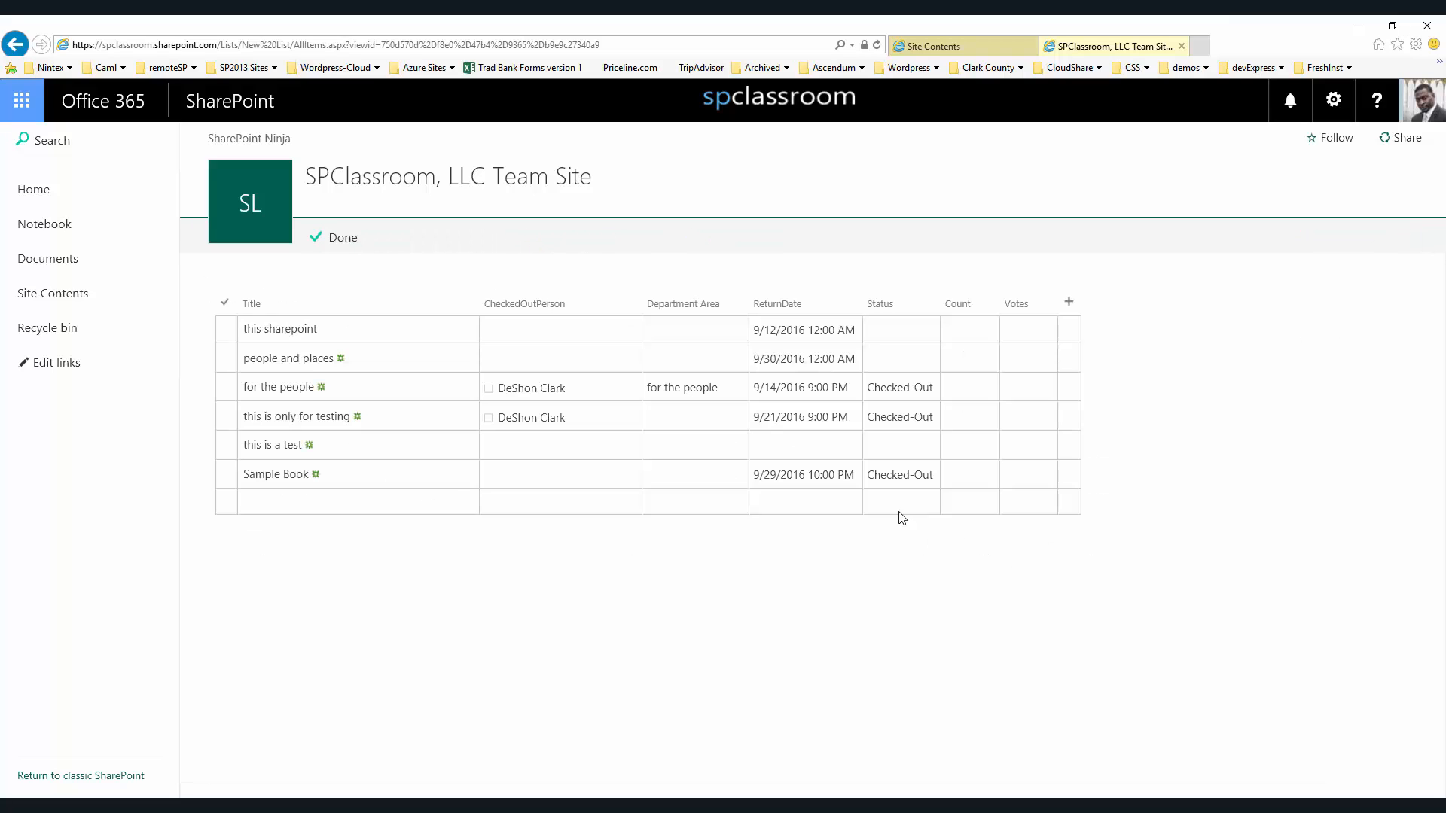
left_click(1029, 331)
type("4")
left_click(1043, 354)
type("4")
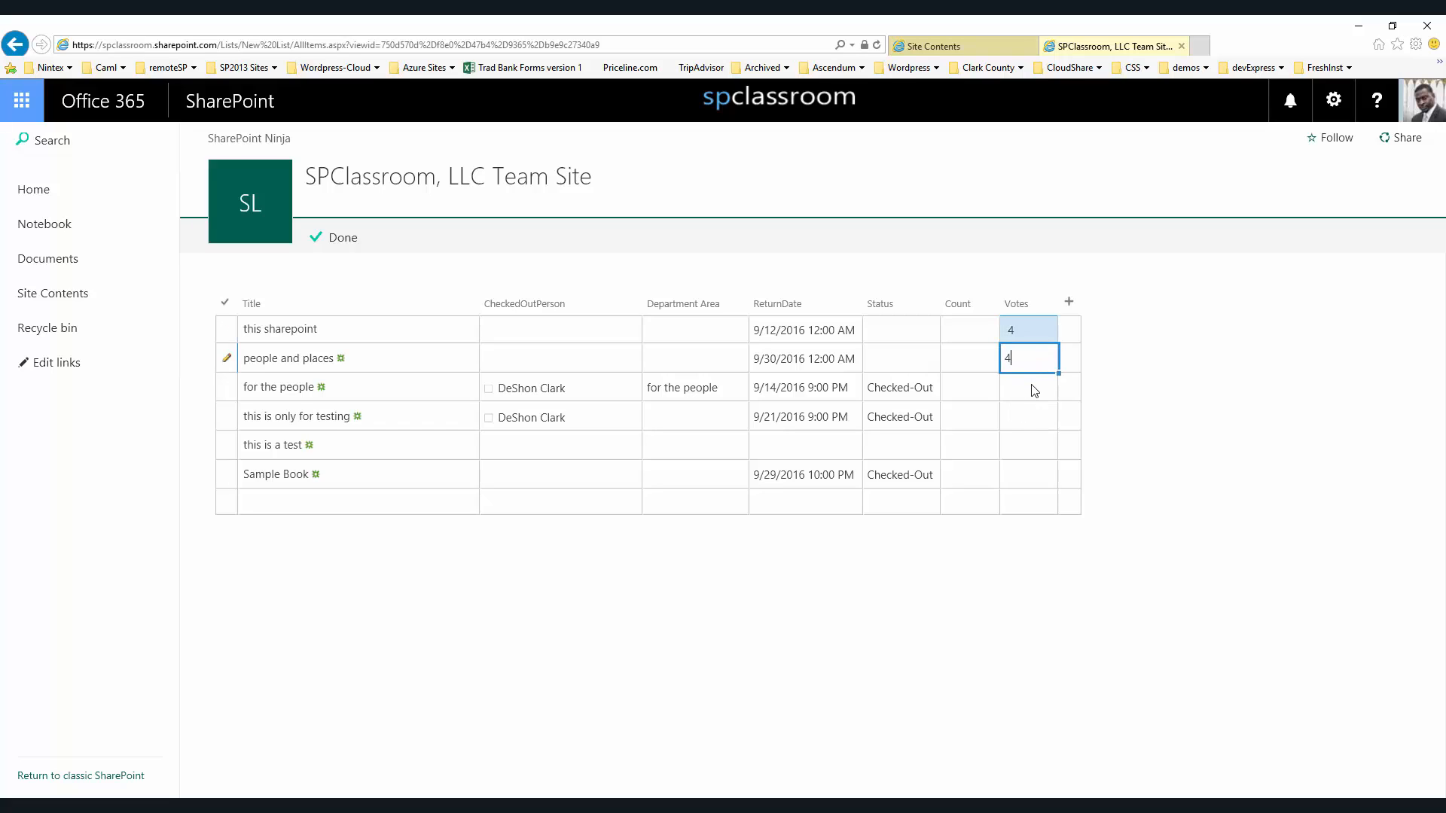
left_click(1031, 386)
type("4")
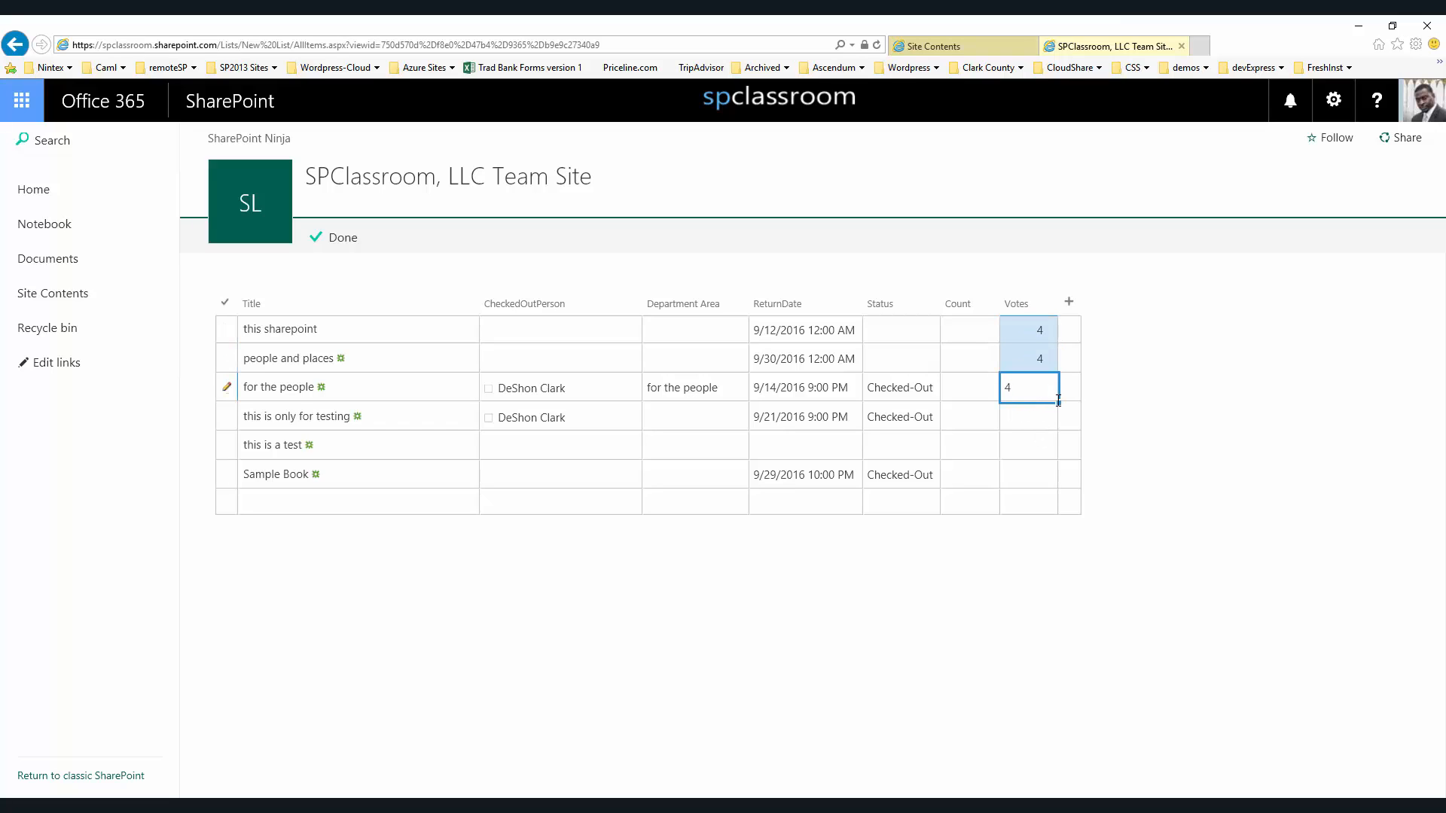
left_click_drag(1059, 406, 1022, 500)
Set Votes to 2 for "this is only for testing" and "people and places", and finish quick editing
double_click(1041, 413)
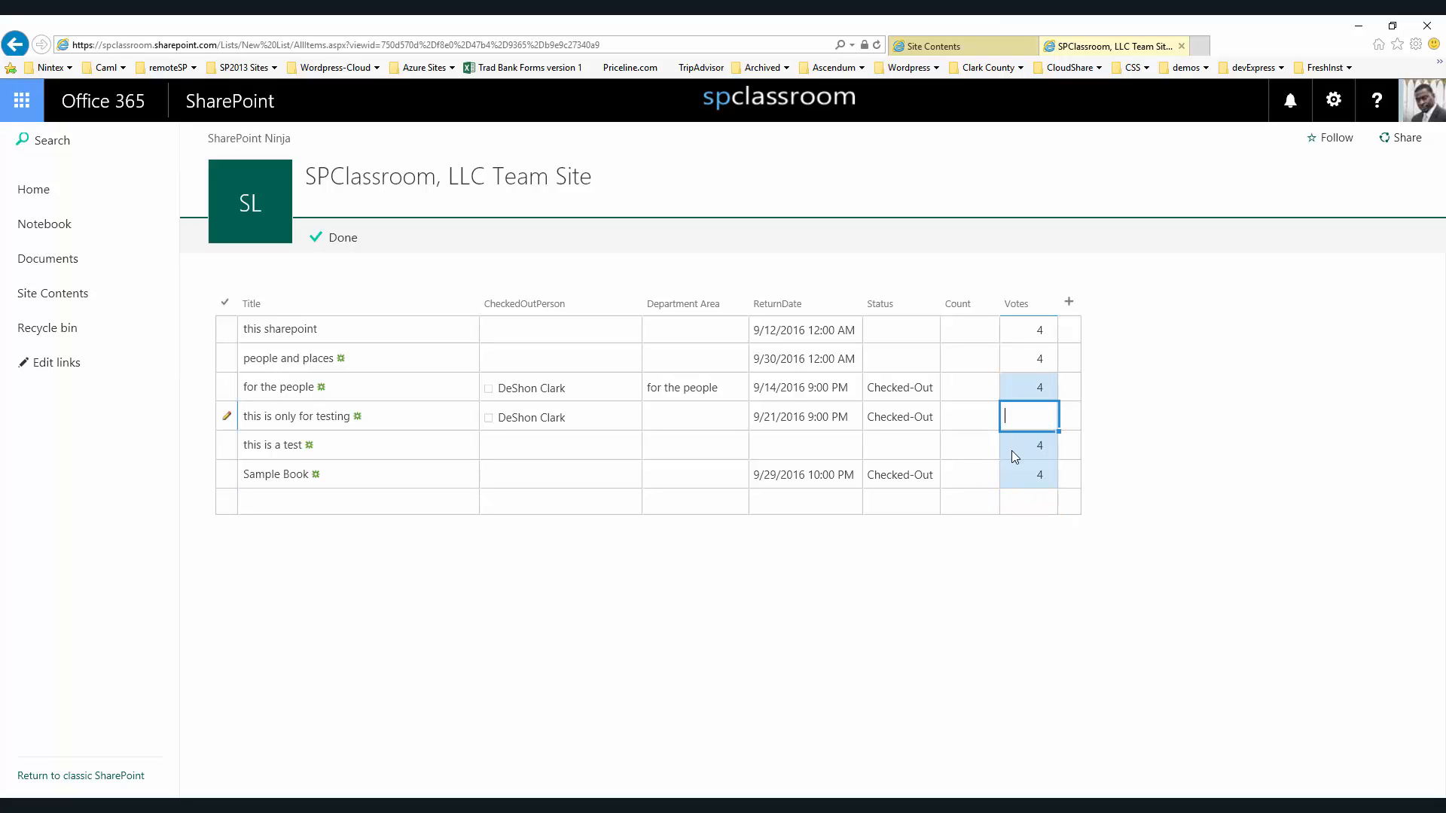
type("2")
double_click(1032, 359)
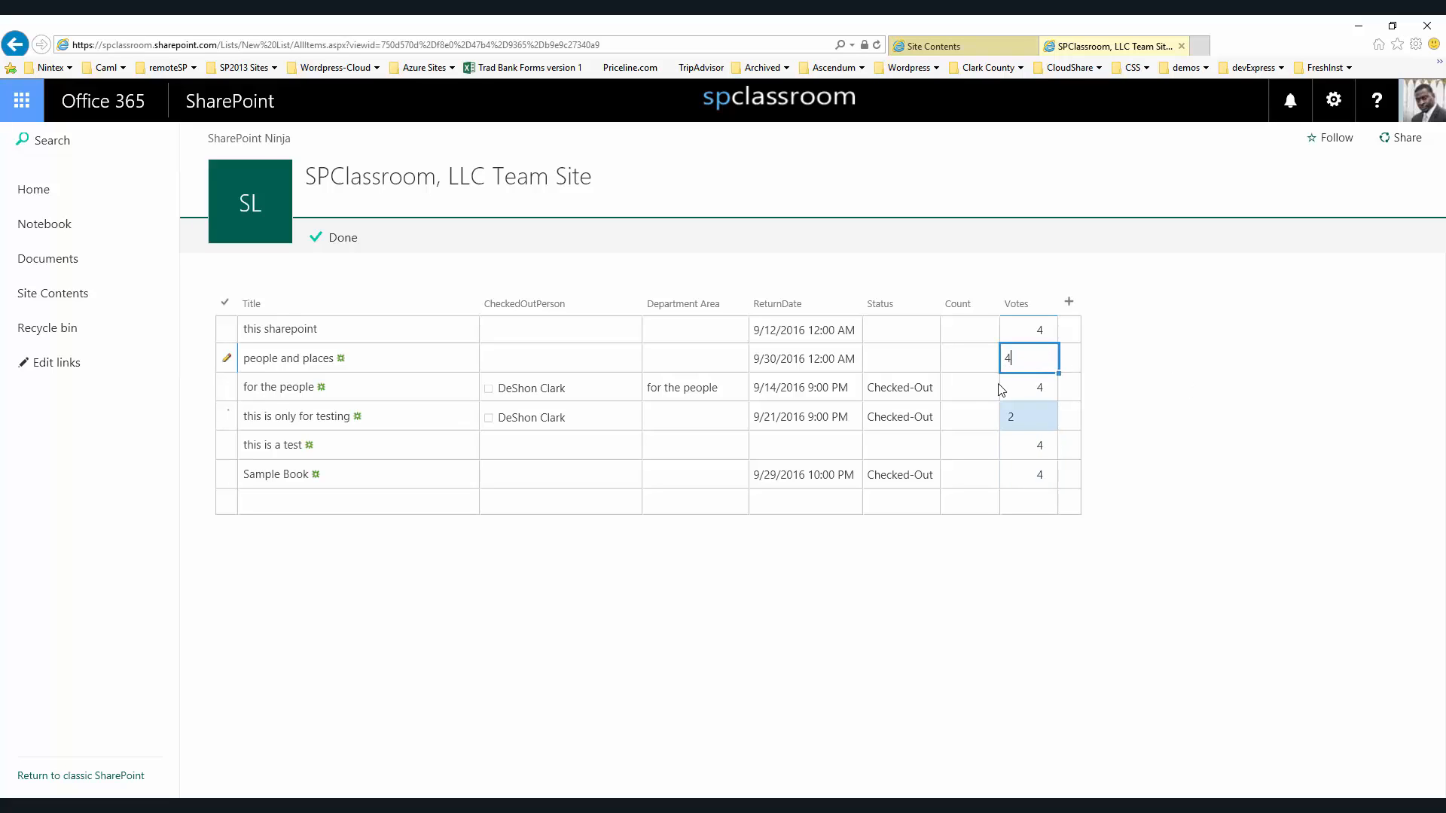
left_click(1117, 351)
left_click(1053, 442)
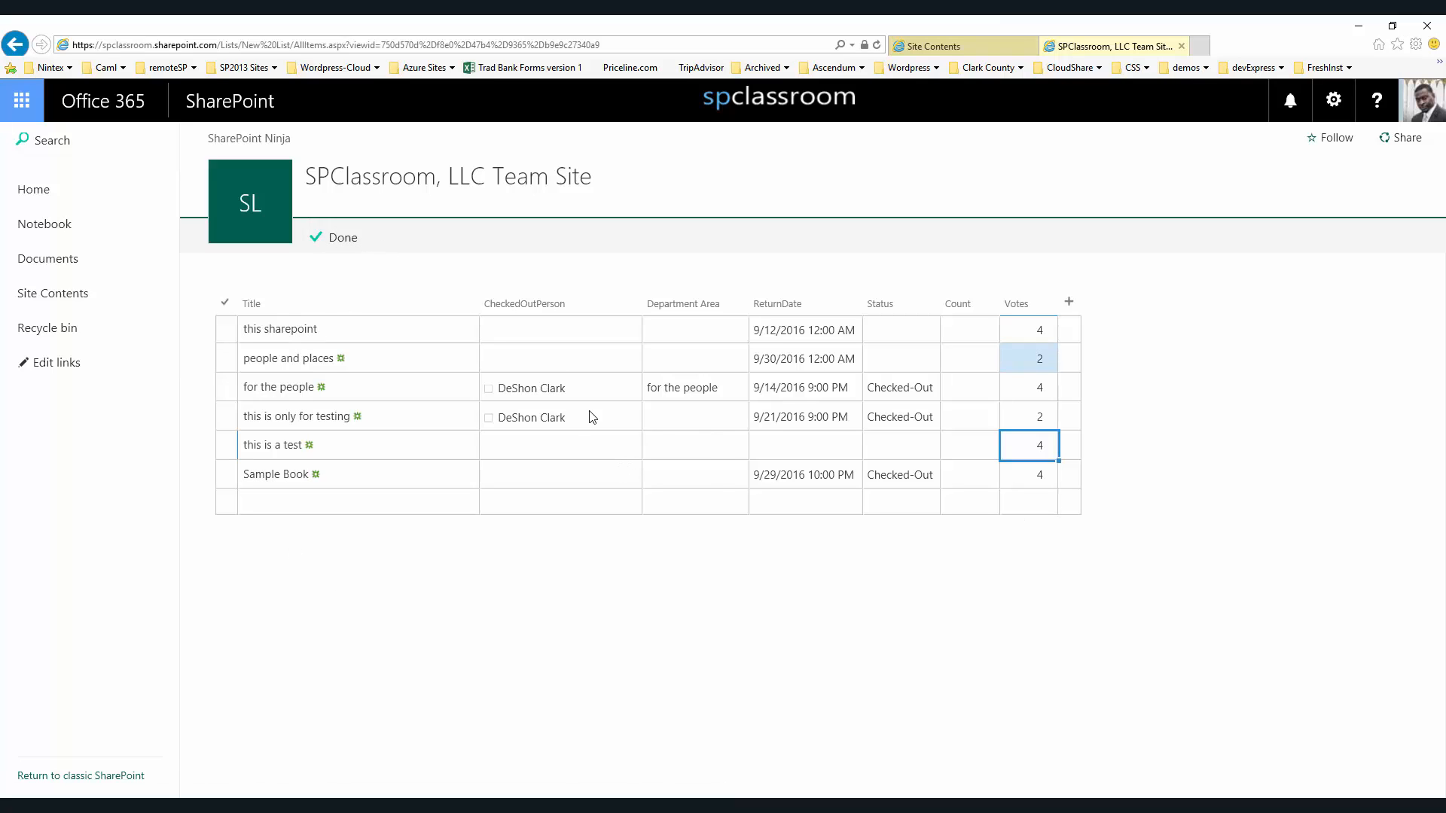
left_click(344, 239)
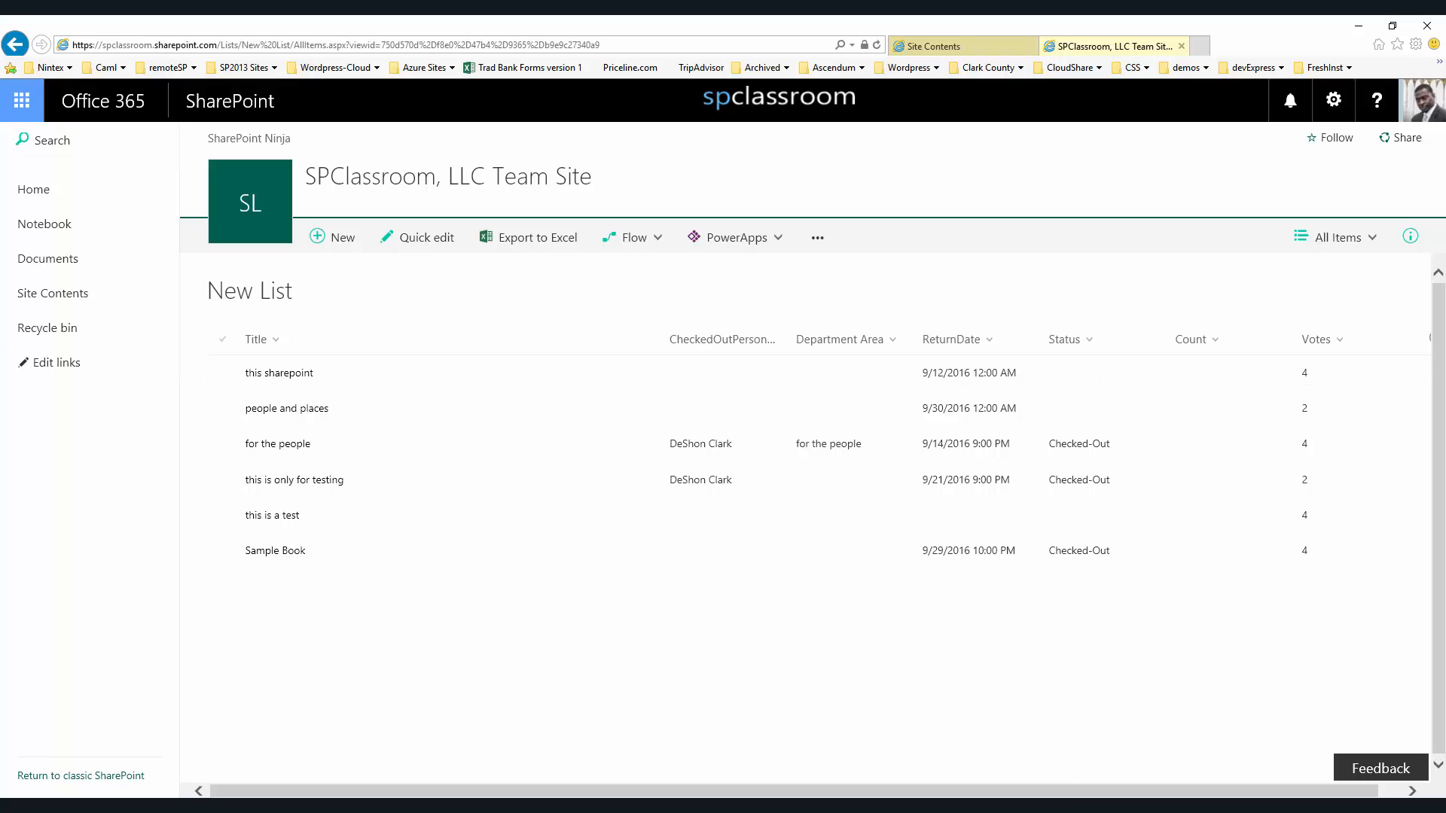
Hide the Status, Count and ReturnDate columns, show the Area column, and apply the change to the list view
left_click_drag(520, 793, 687, 783)
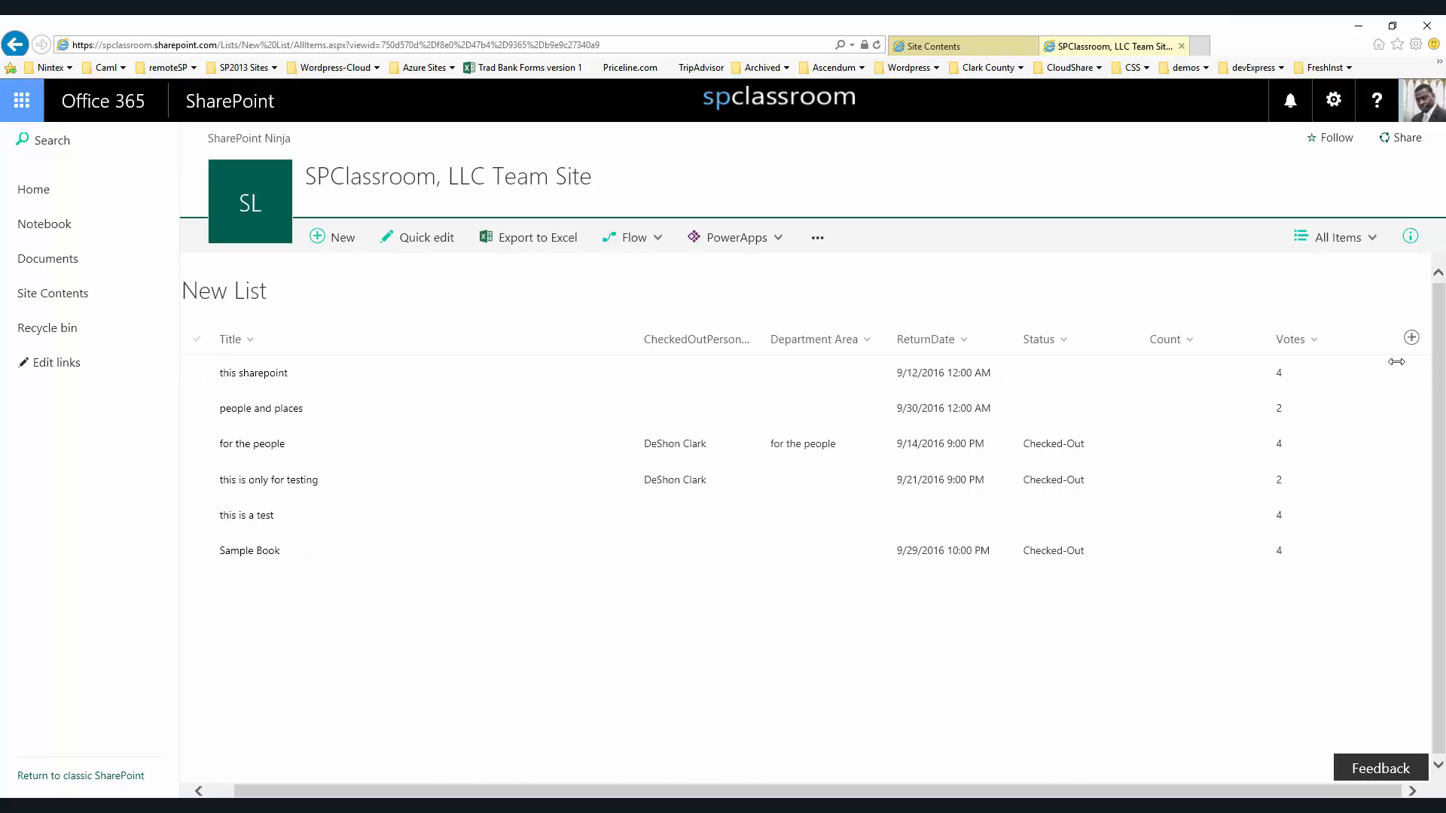
left_click(1411, 339)
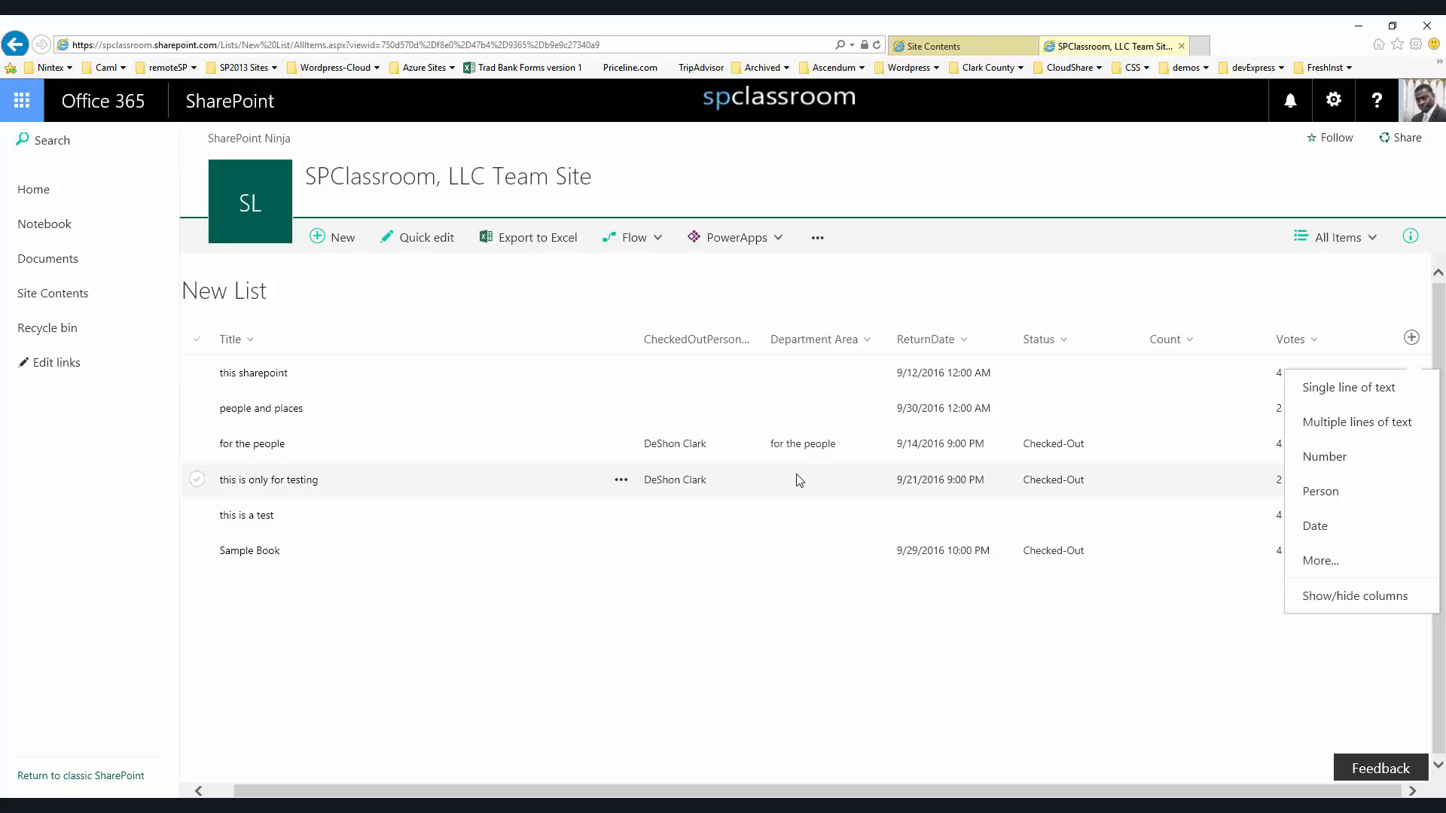
left_click(1338, 600)
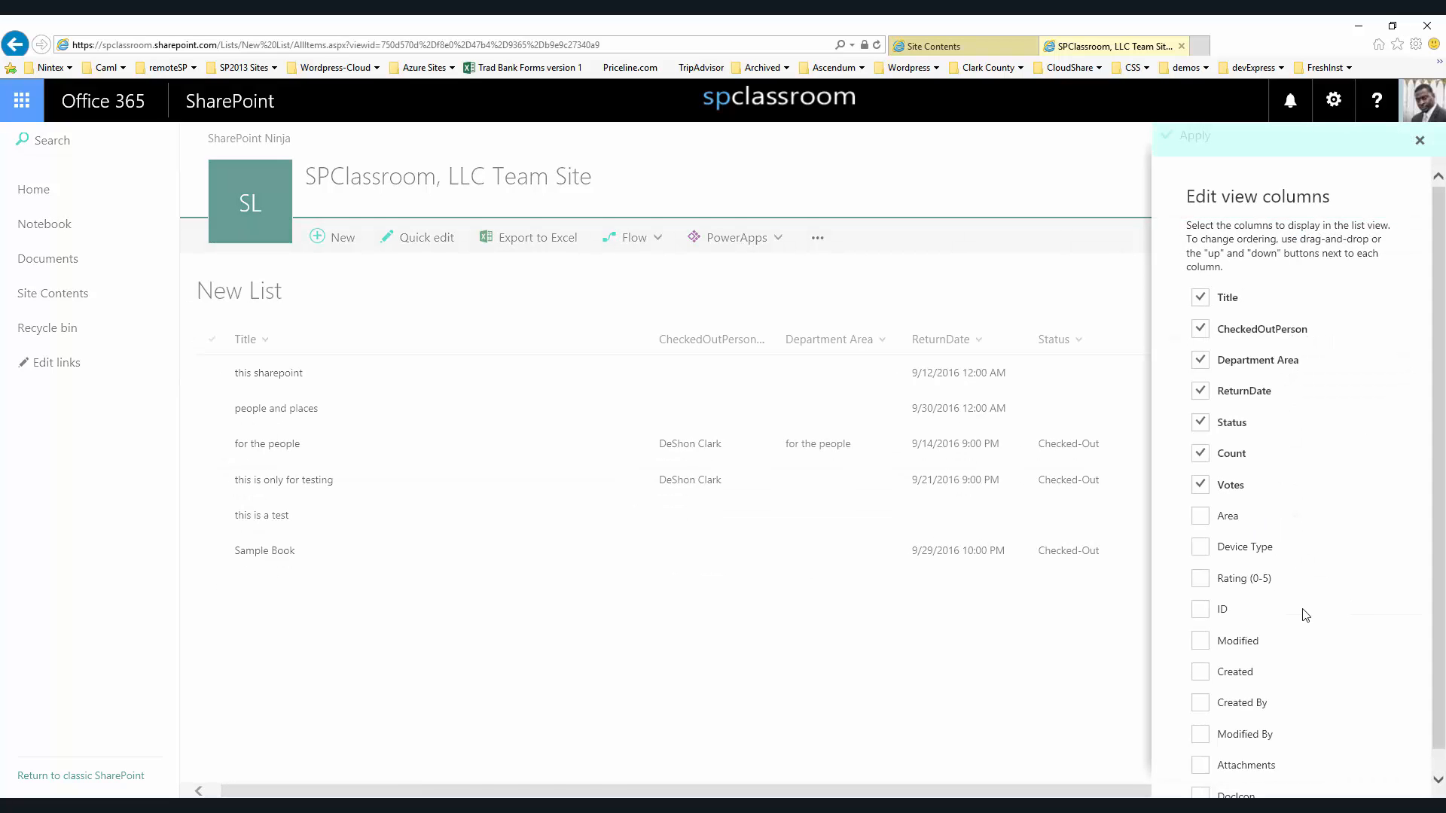
left_click(1199, 423)
left_click(1199, 453)
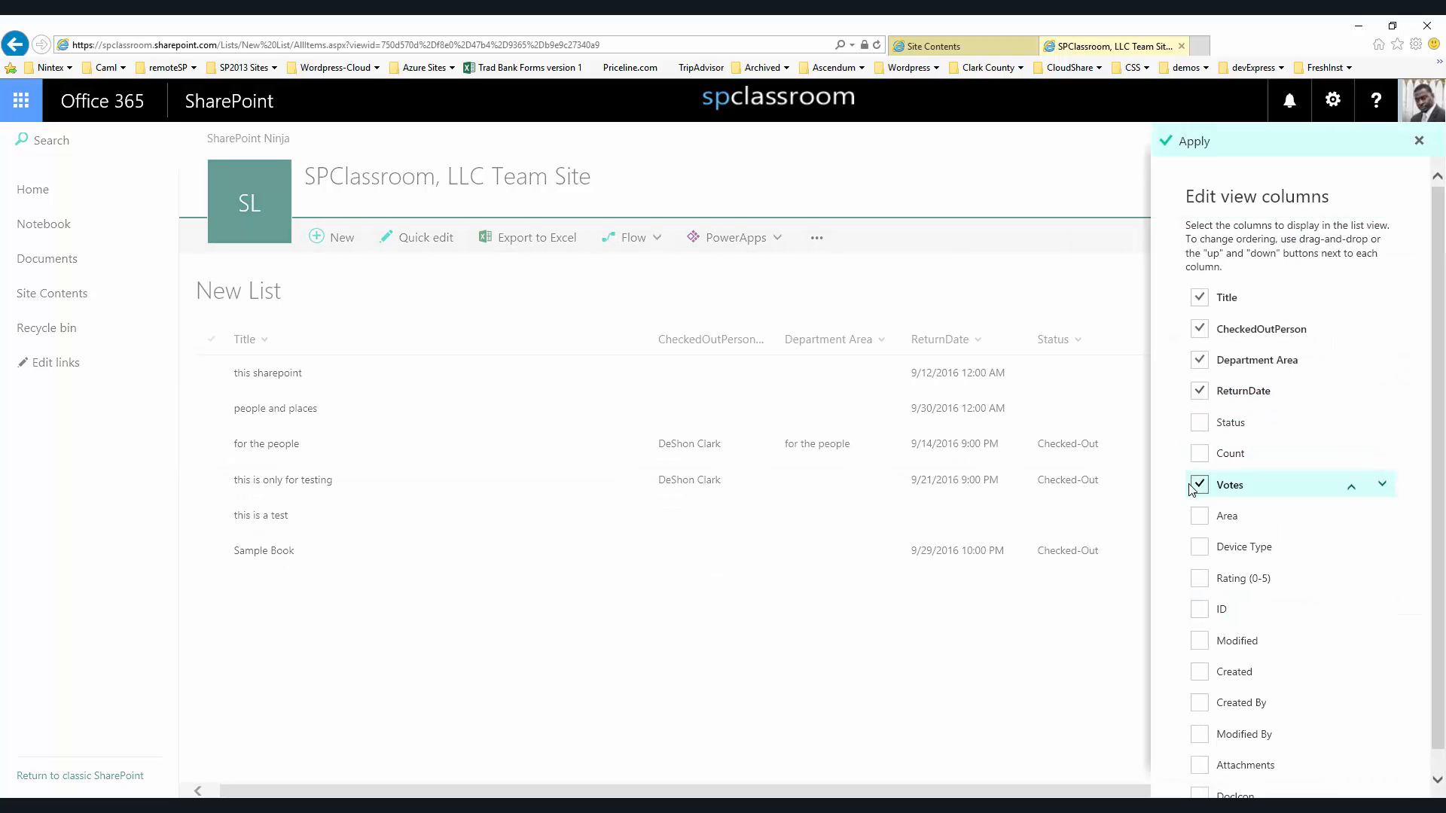
left_click(1199, 391)
left_click(1199, 515)
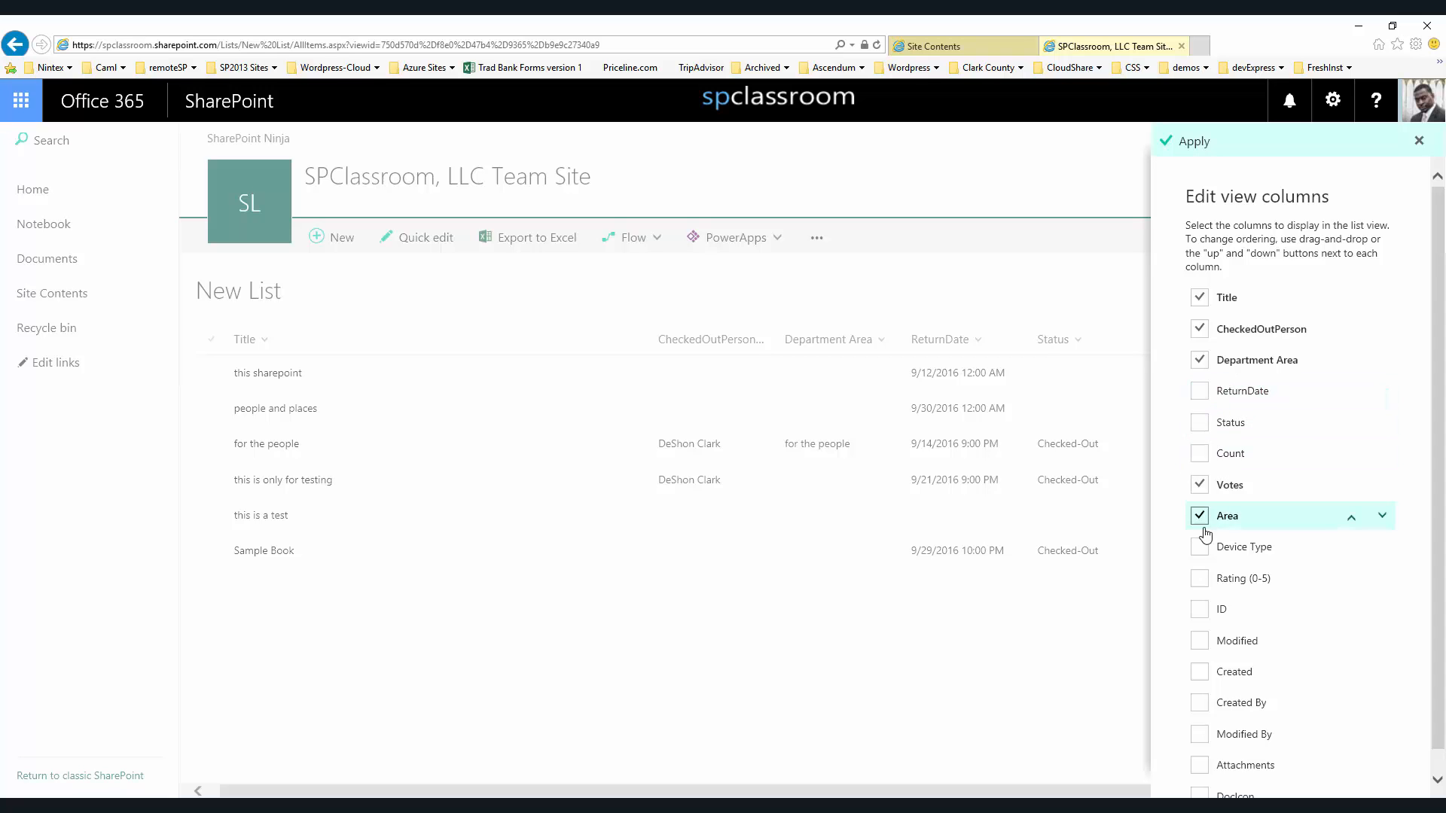
left_click(1197, 142)
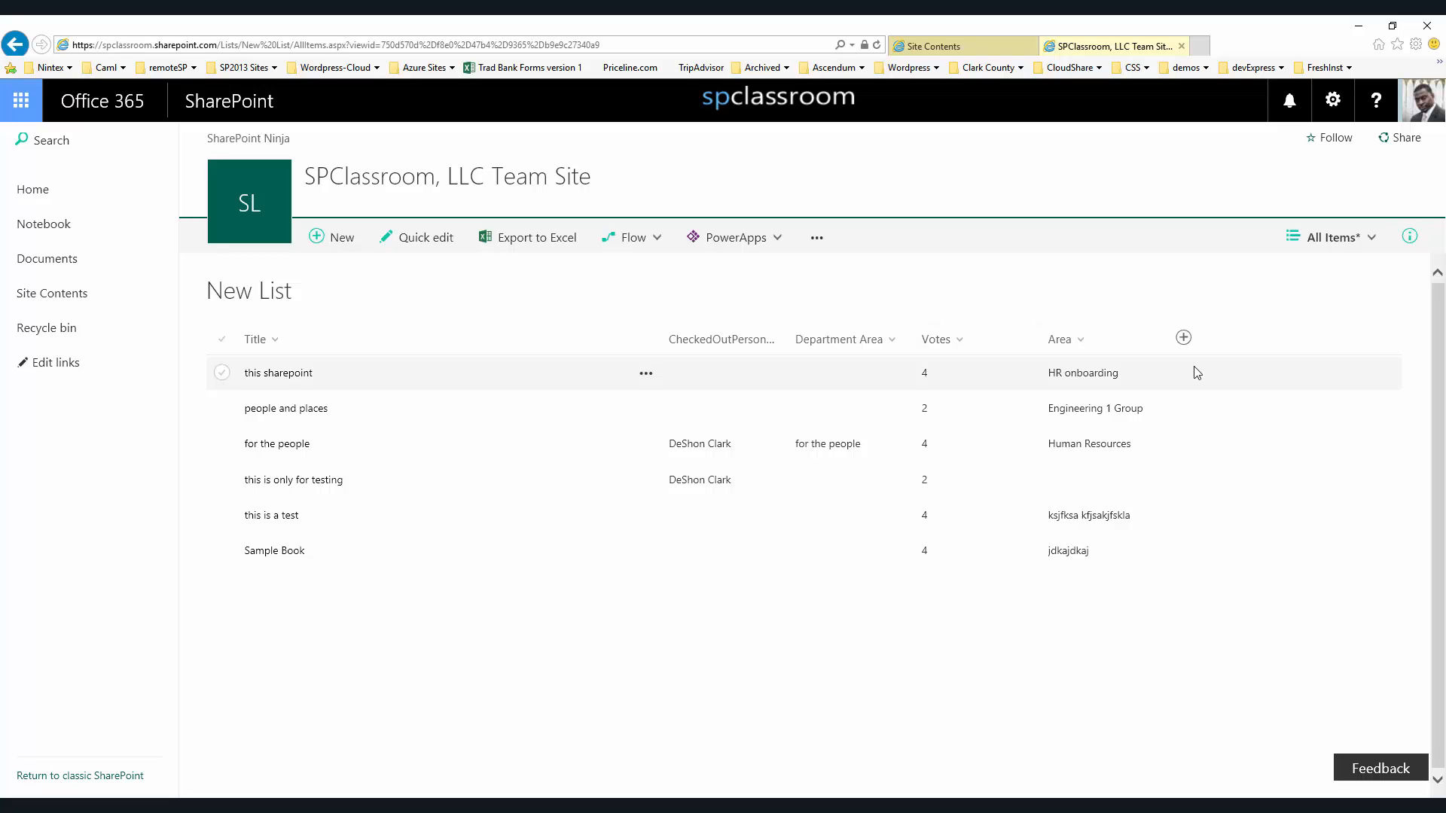
Save the changed column layout under the existing view name All Items
left_click(1329, 238)
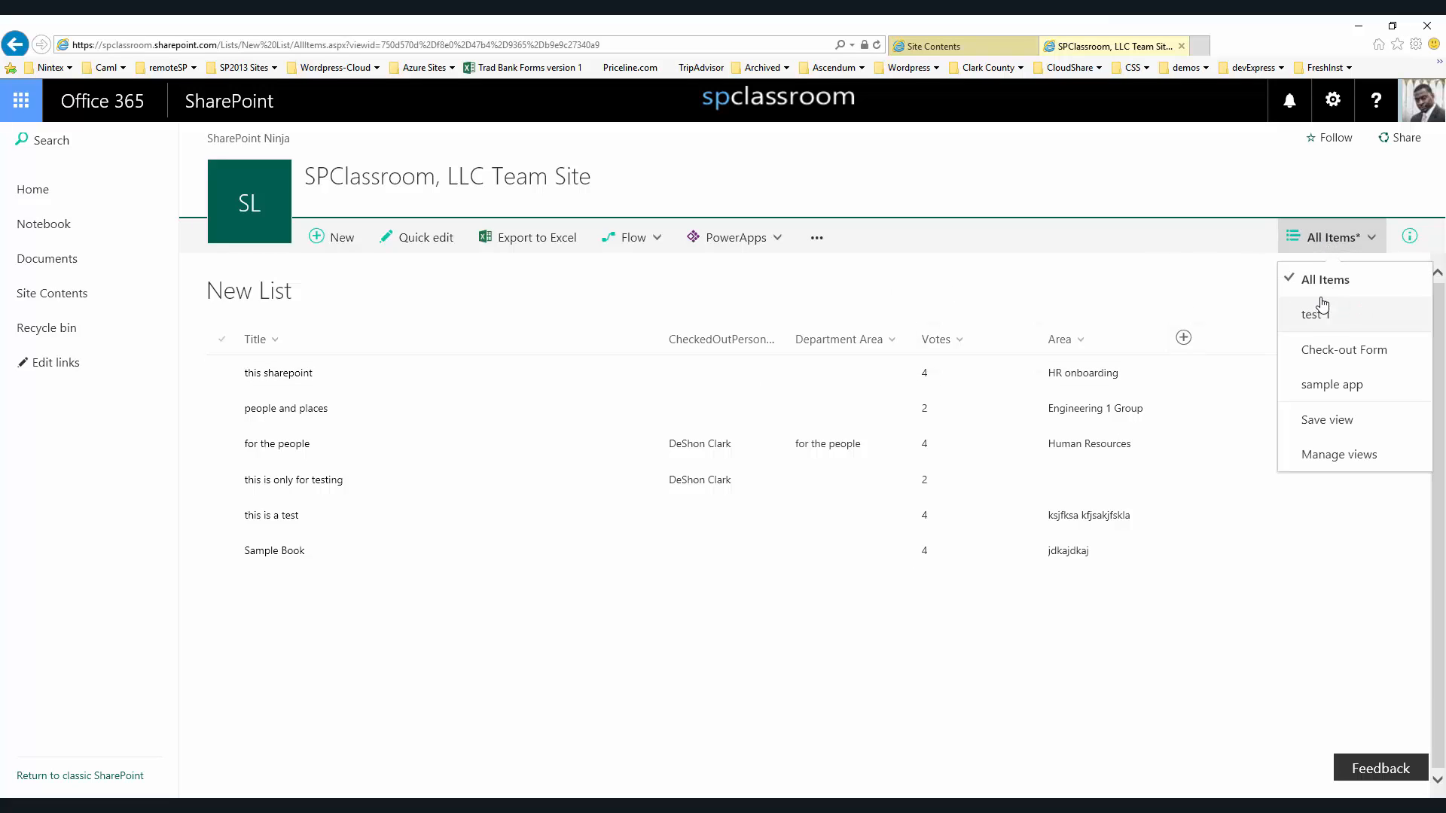
left_click(1336, 420)
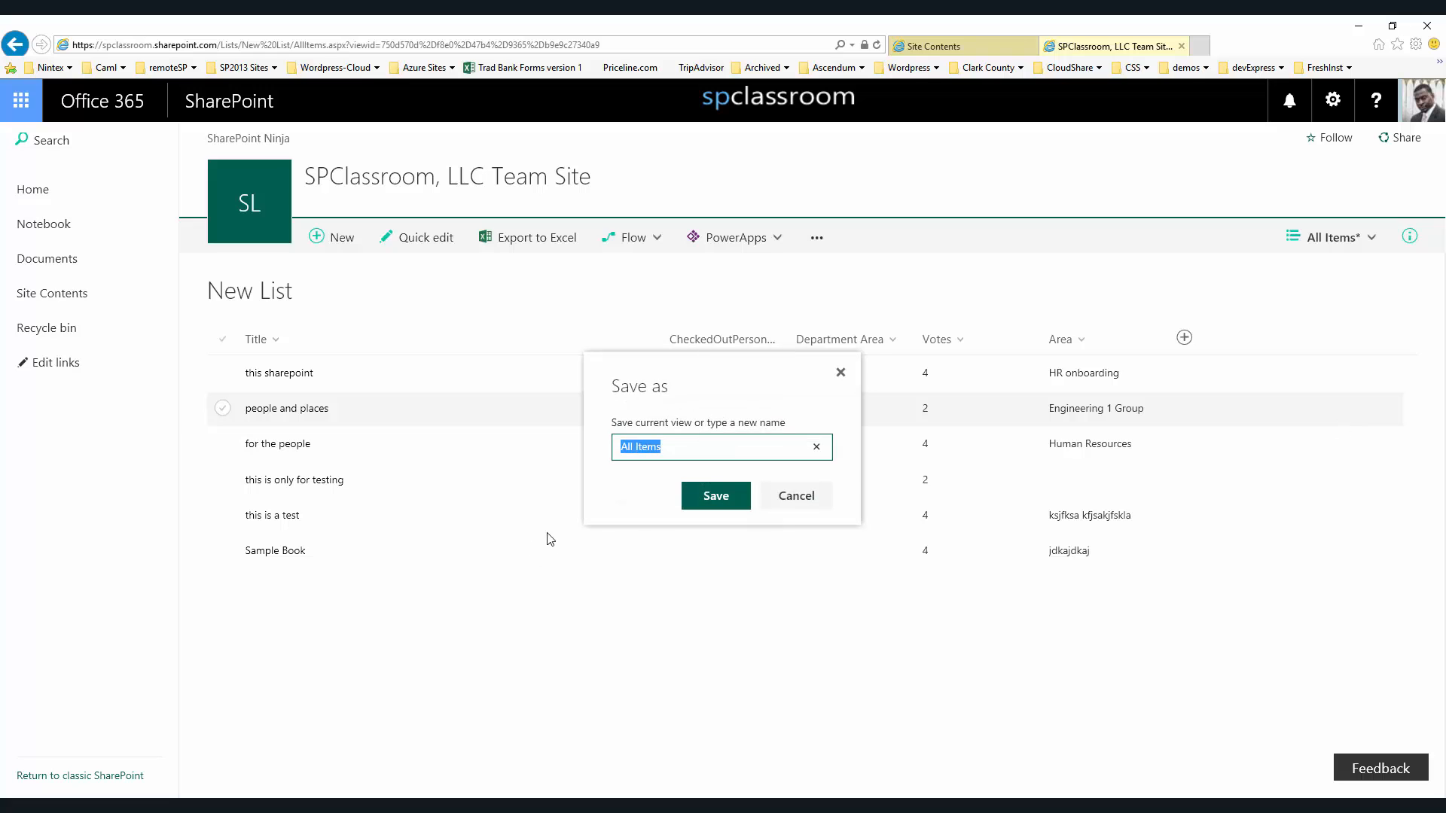
left_click(647, 454)
left_click(716, 497)
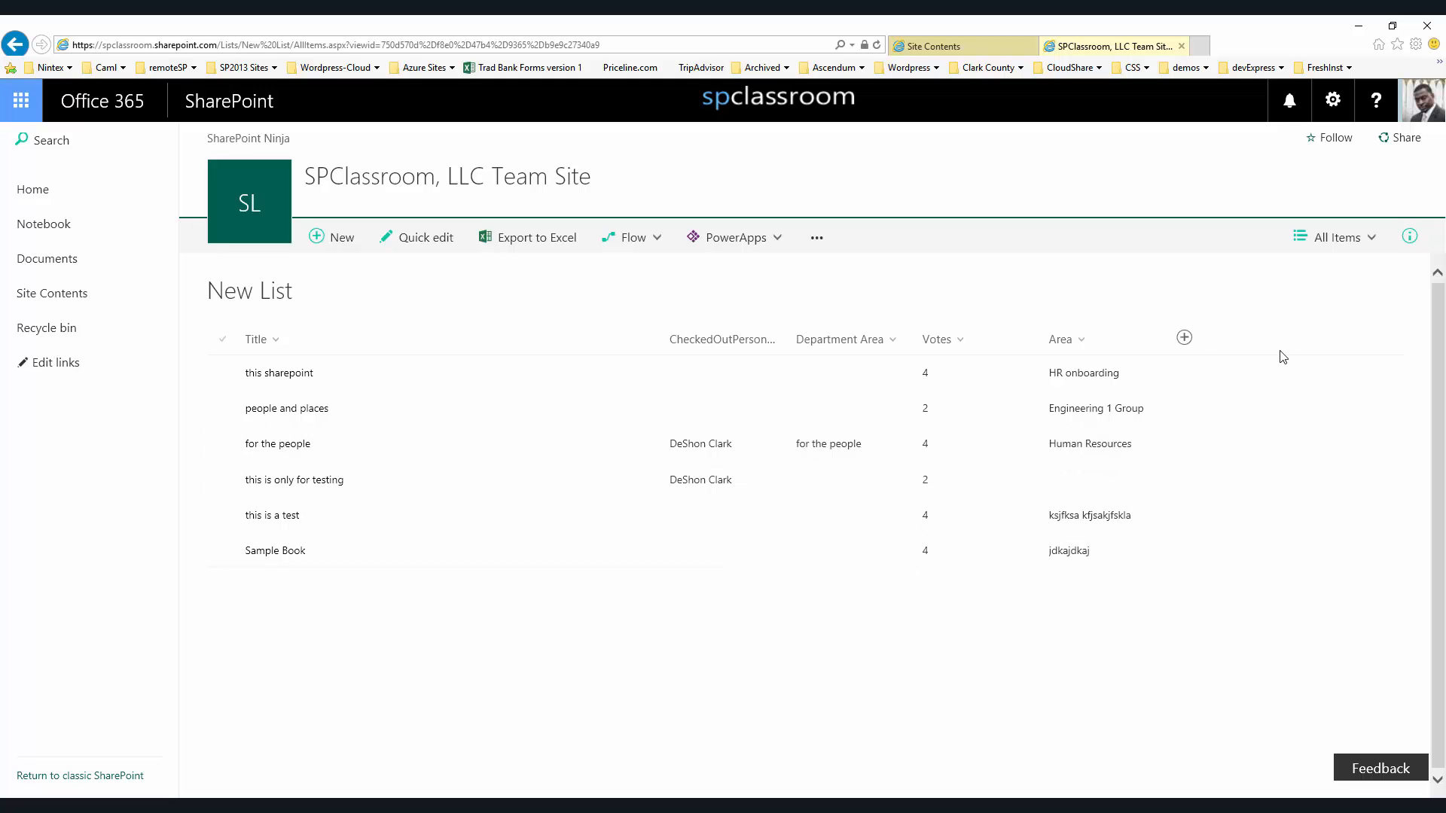
Show the Device Type, ReturnDate and Status columns in the list view and apply the change
left_click(1187, 339)
left_click(1200, 597)
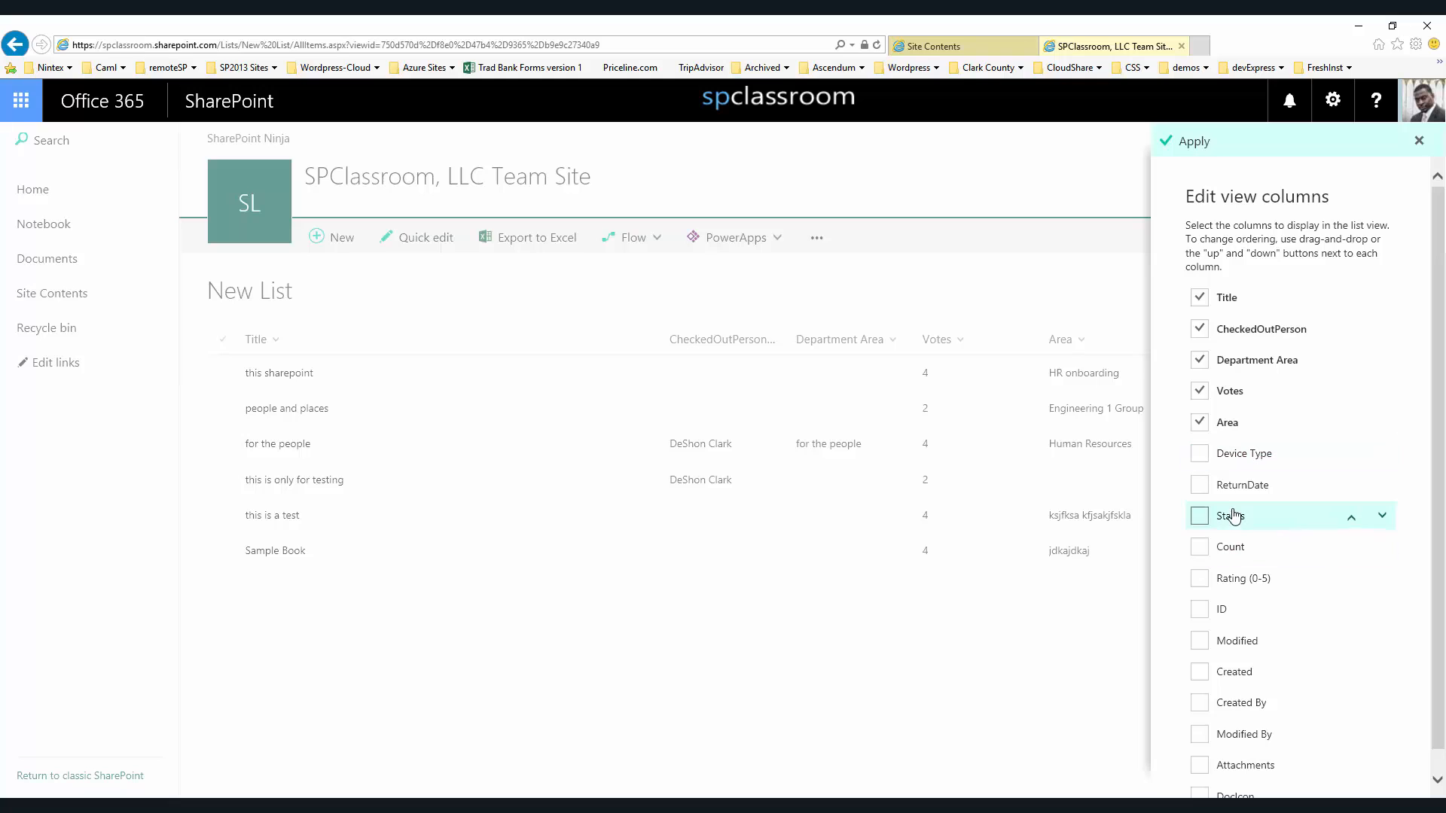
left_click(1200, 454)
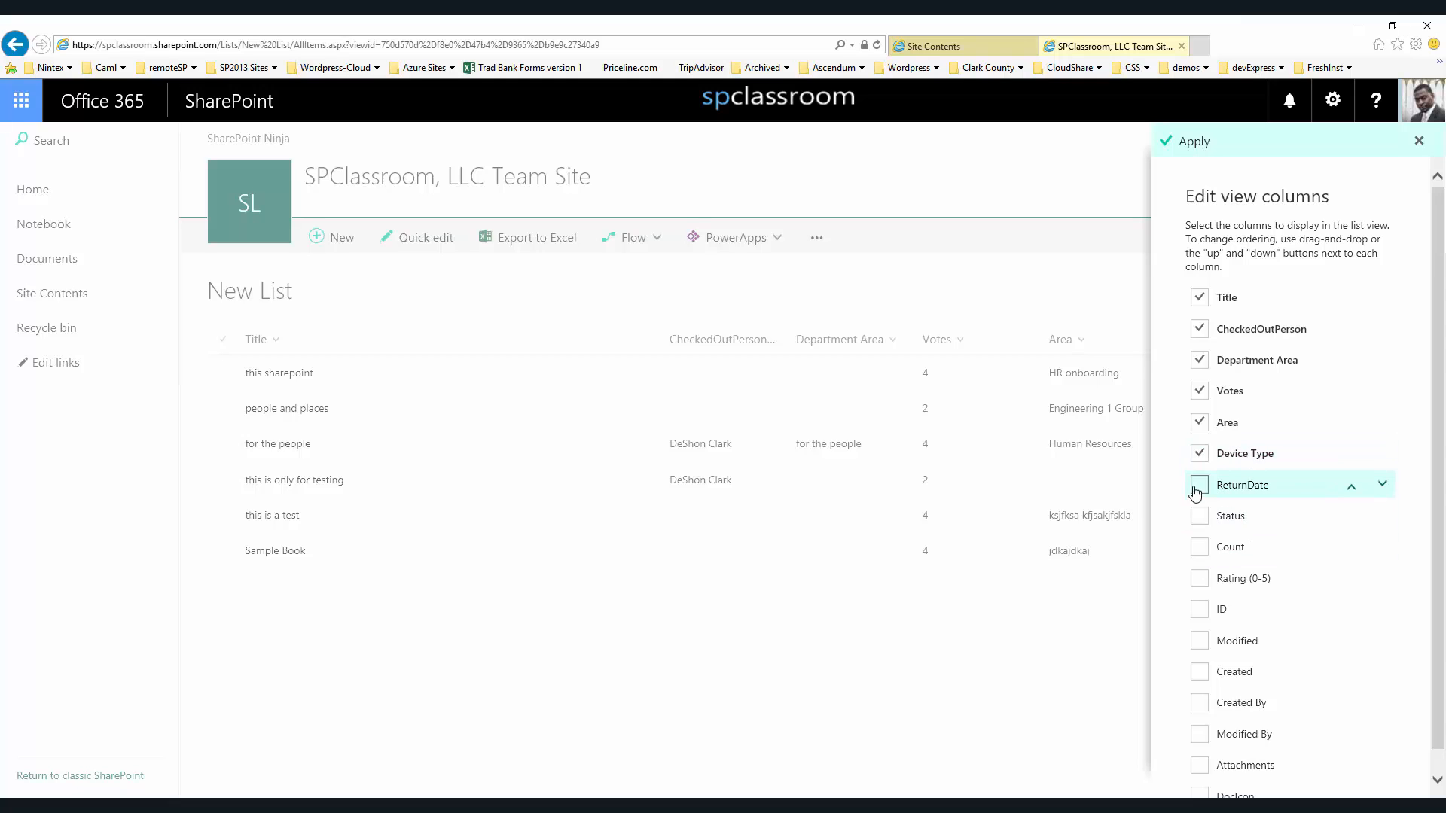
left_click(1200, 484)
left_click(1200, 515)
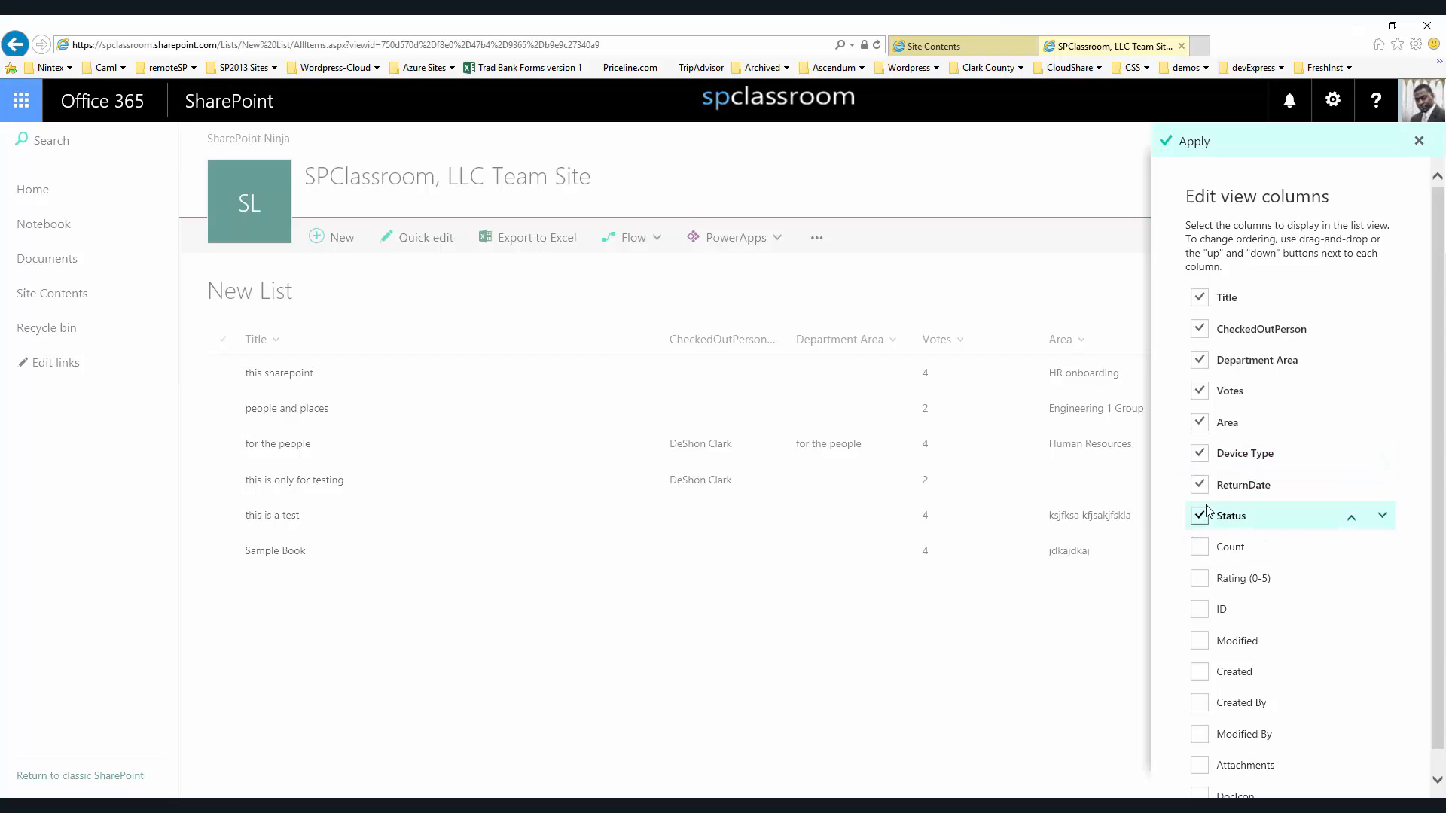
left_click(1187, 150)
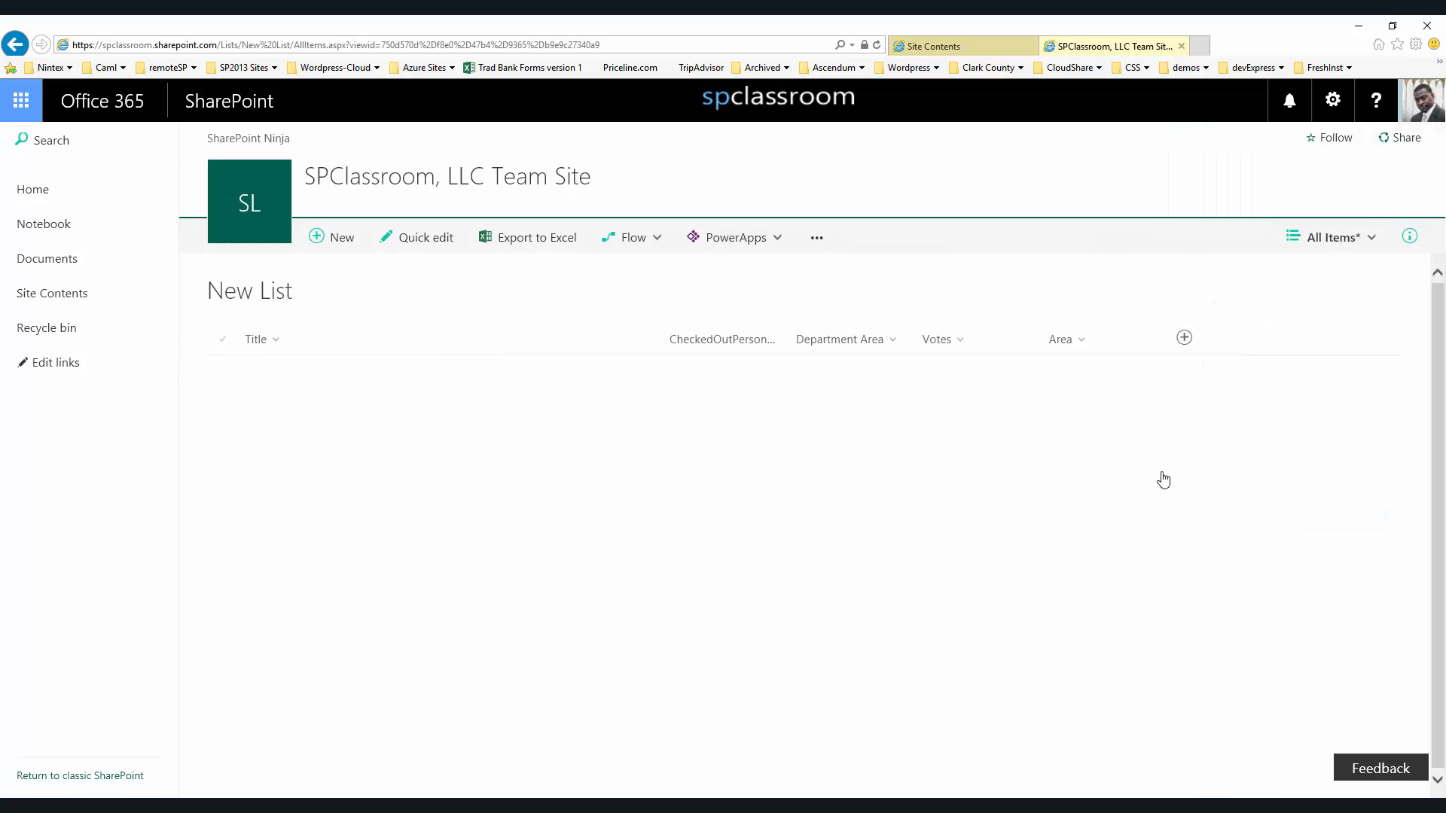
Save the current column layout as a separate view named with the owner's first name followed by "View"
left_click(1332, 242)
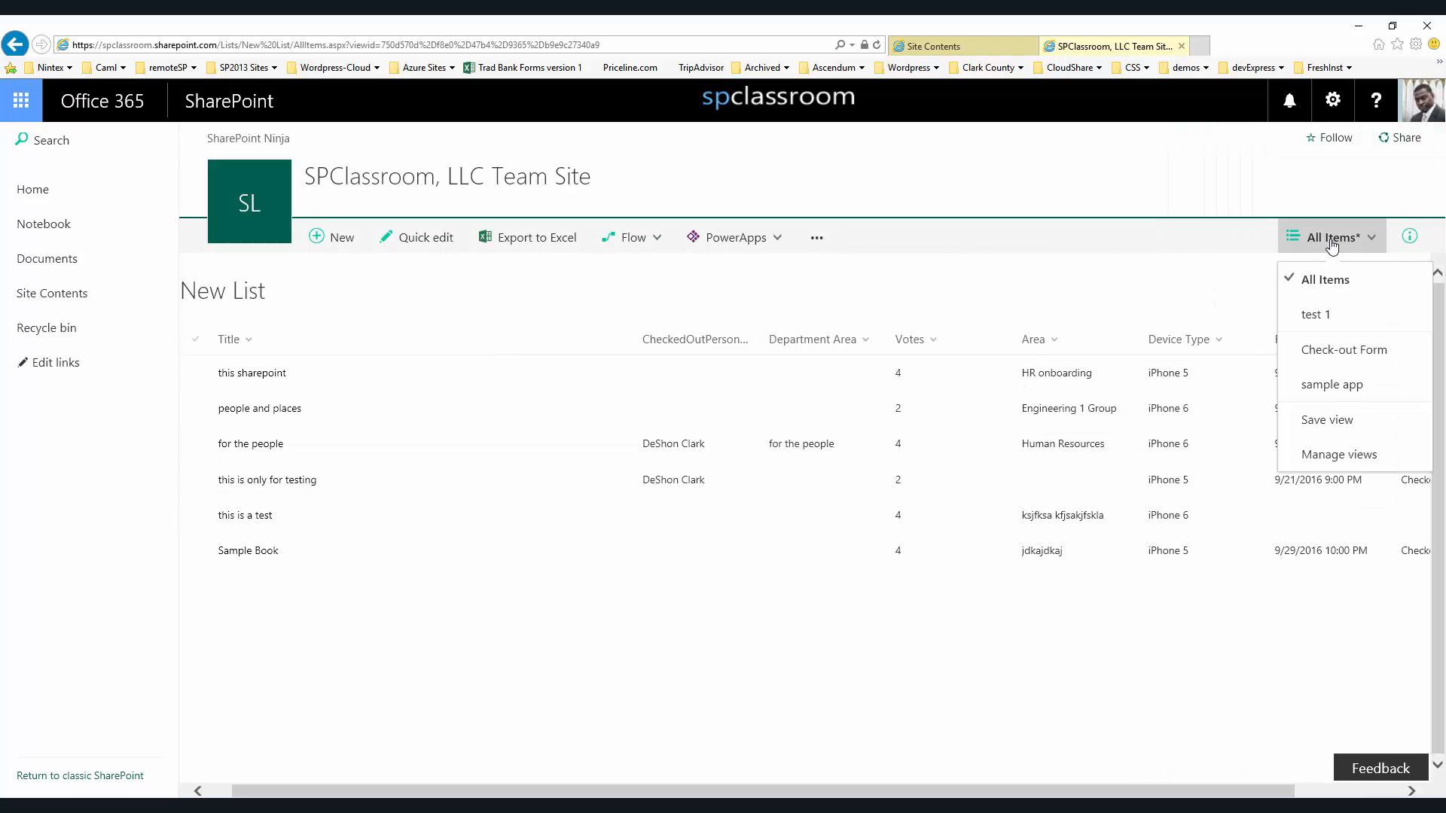
left_click(1330, 421)
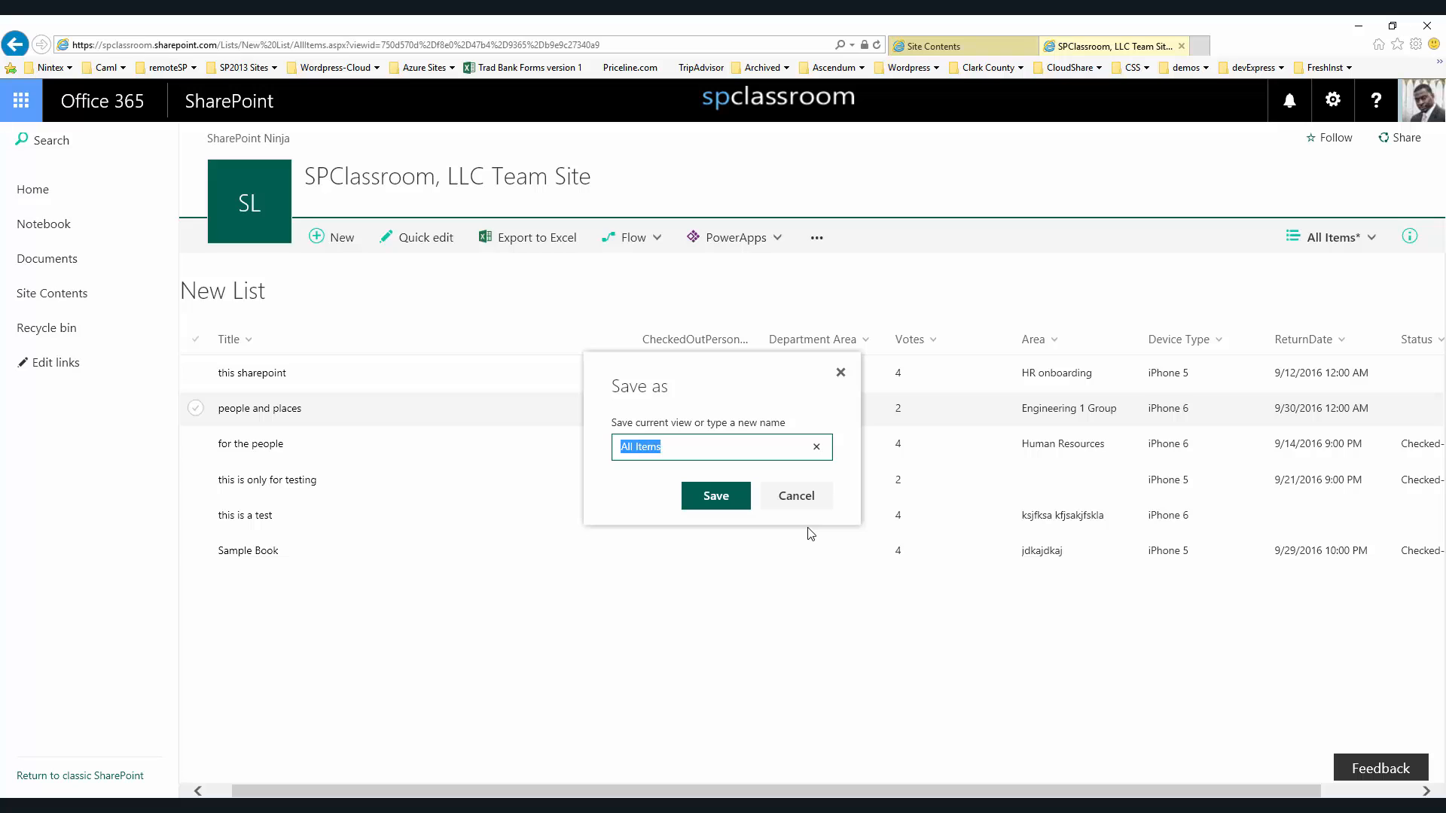
type("Deshon View")
left_click(772, 498)
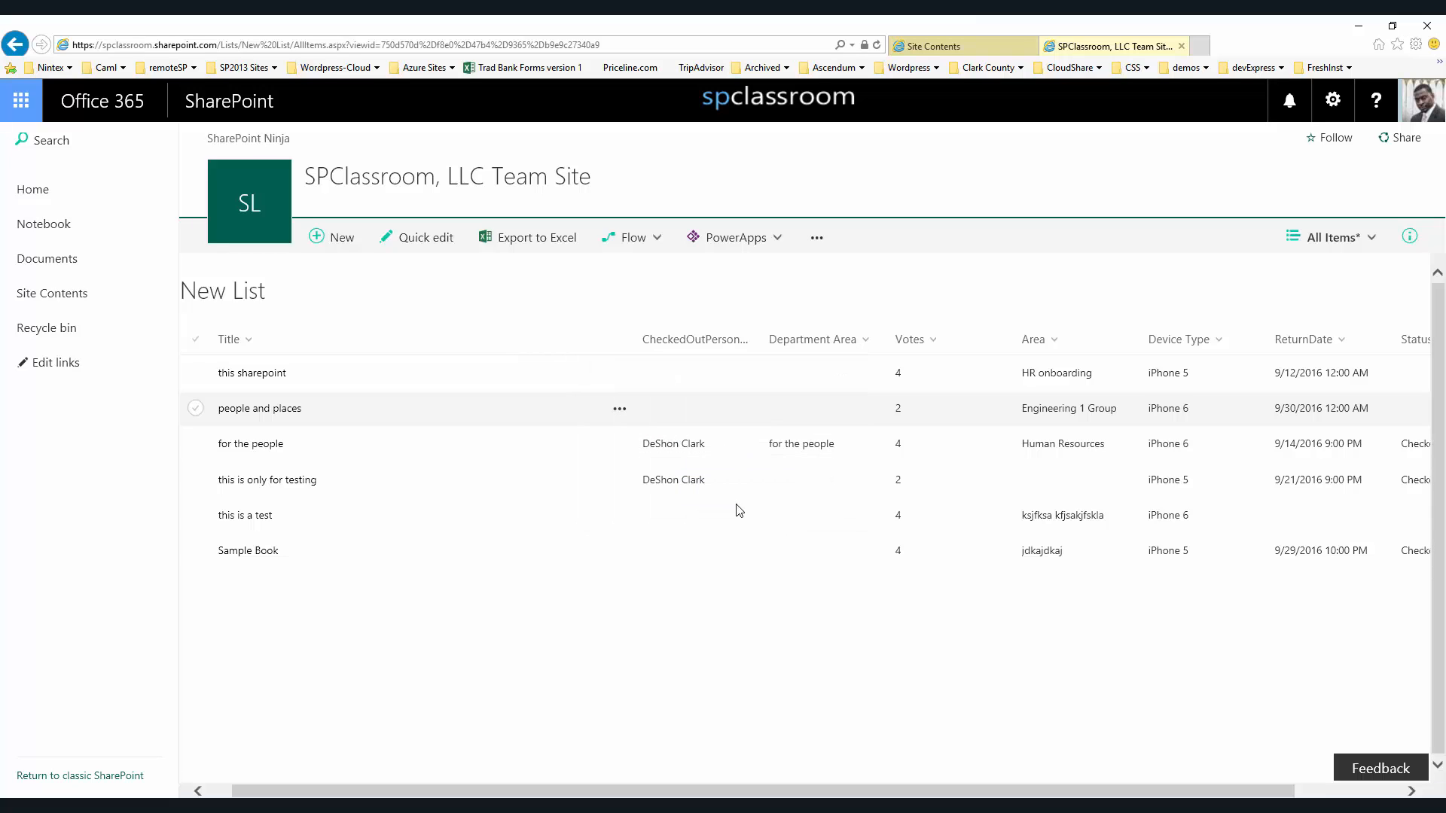
Save the modified All Items layout as a new view, using the owner's first name in possessive form plus "View"
left_click(1338, 243)
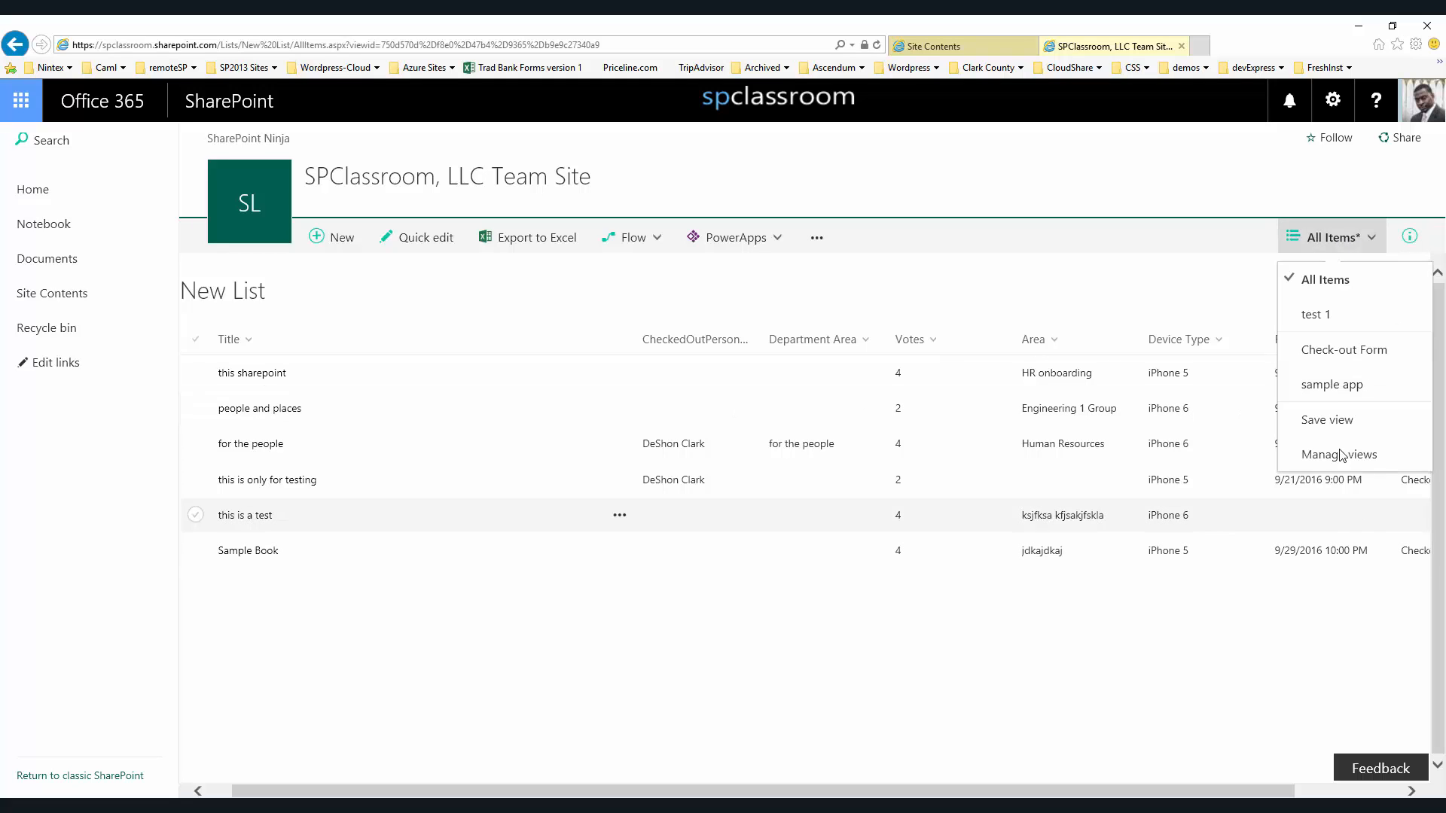
left_click(1325, 417)
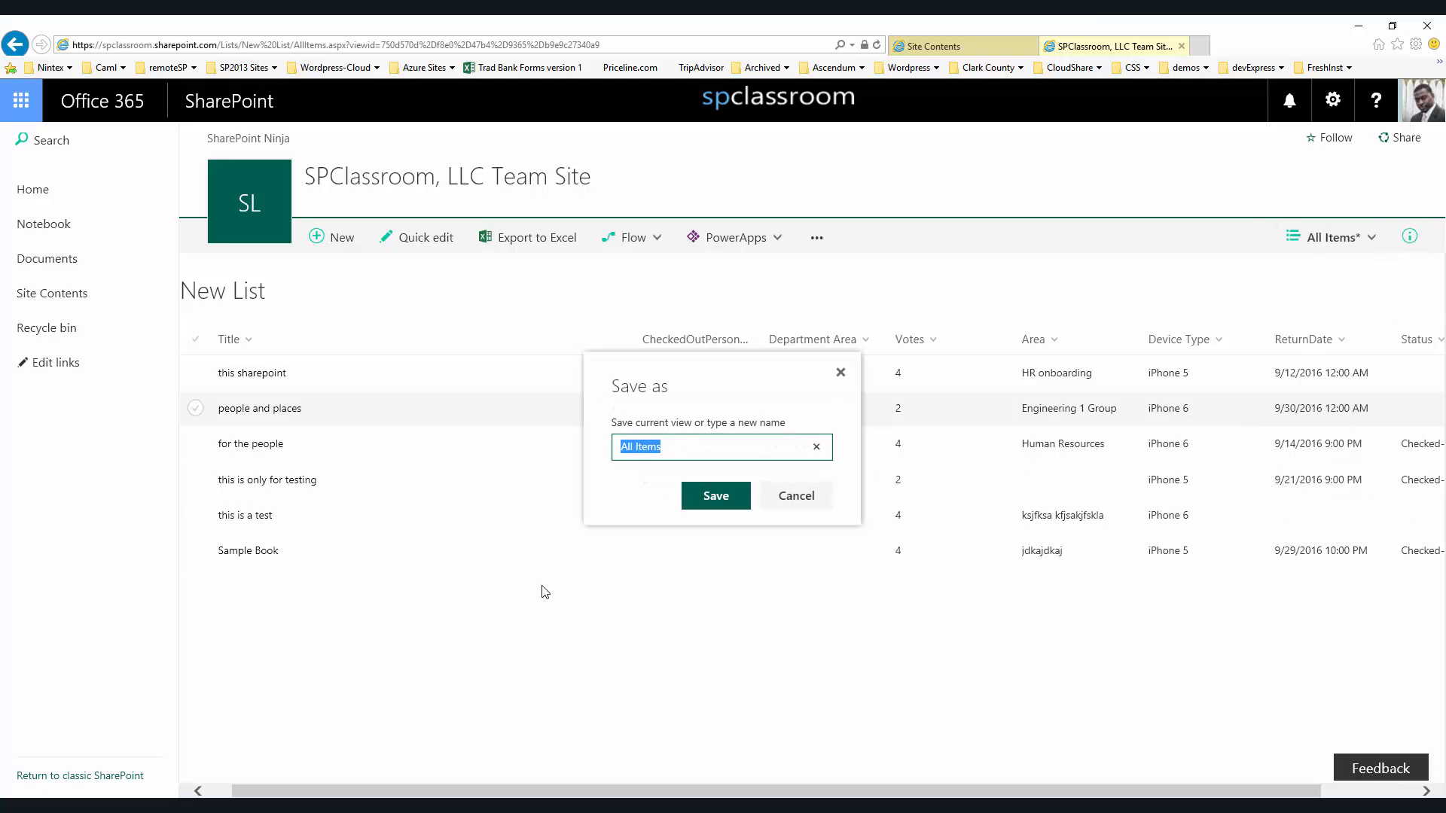
type("DeShon")
type("'s C")
left_click(701, 498)
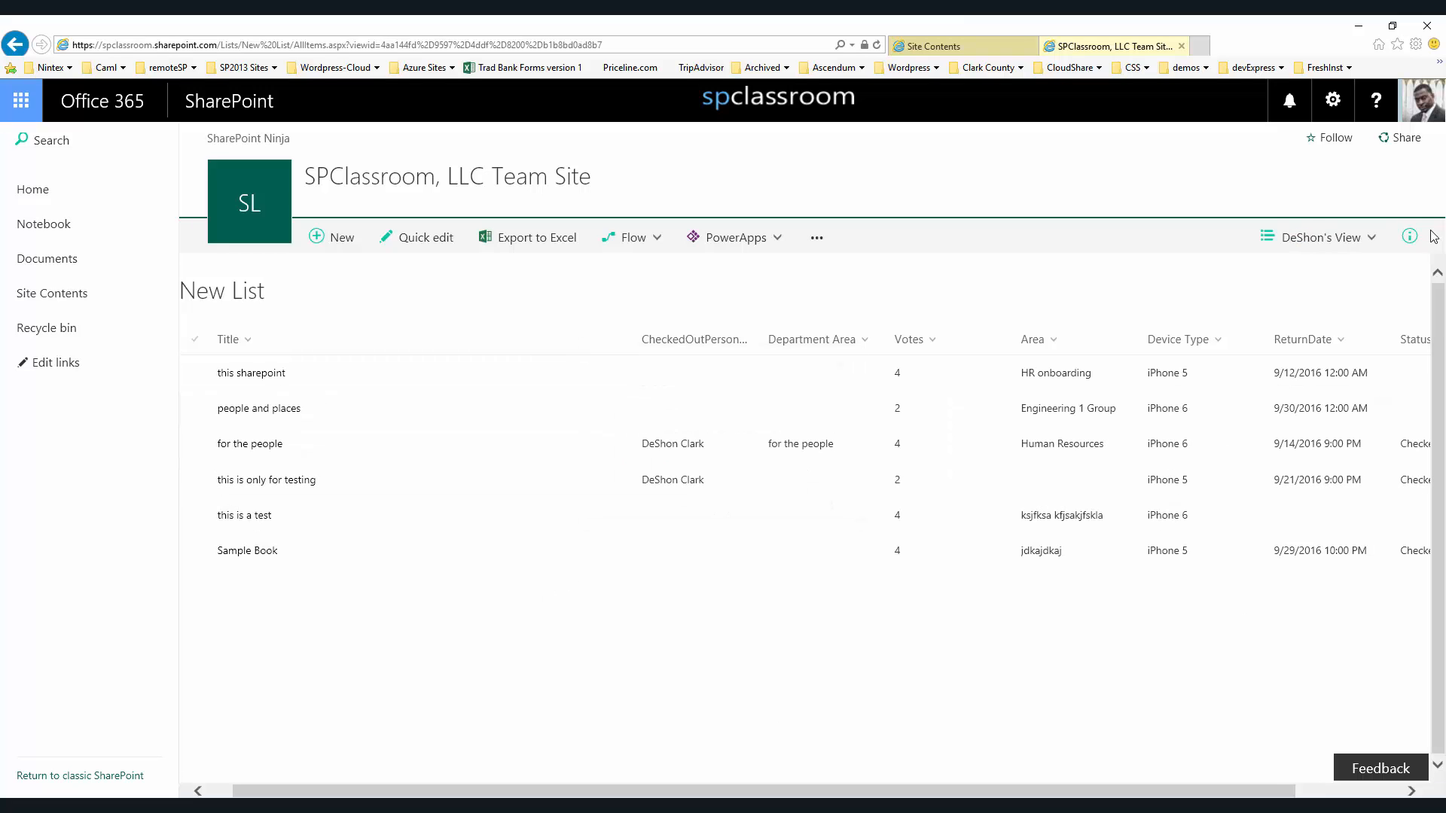
Switch the list to the test 1 view and select only the "for the people" item
left_click(1316, 238)
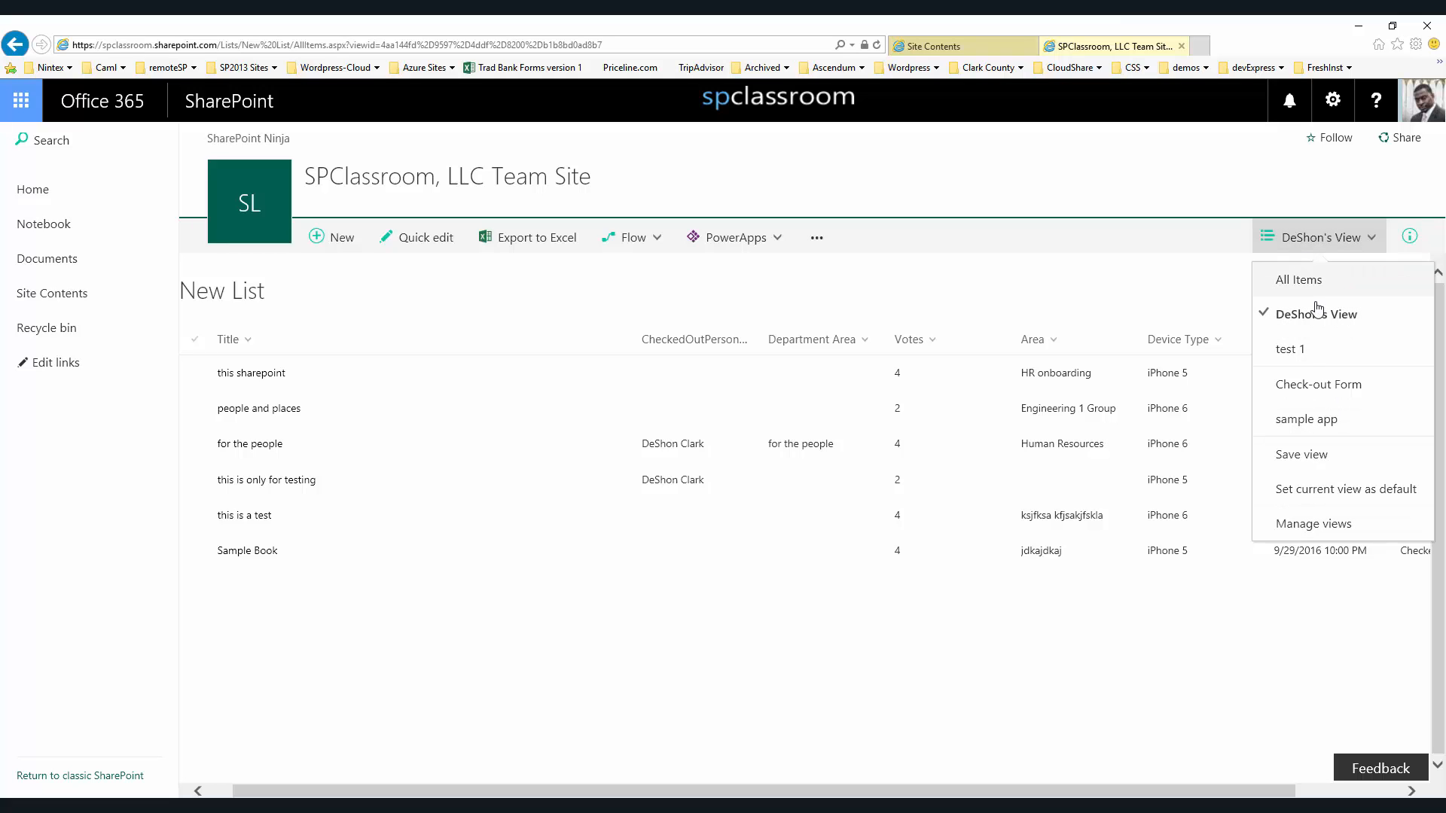
left_click(1314, 349)
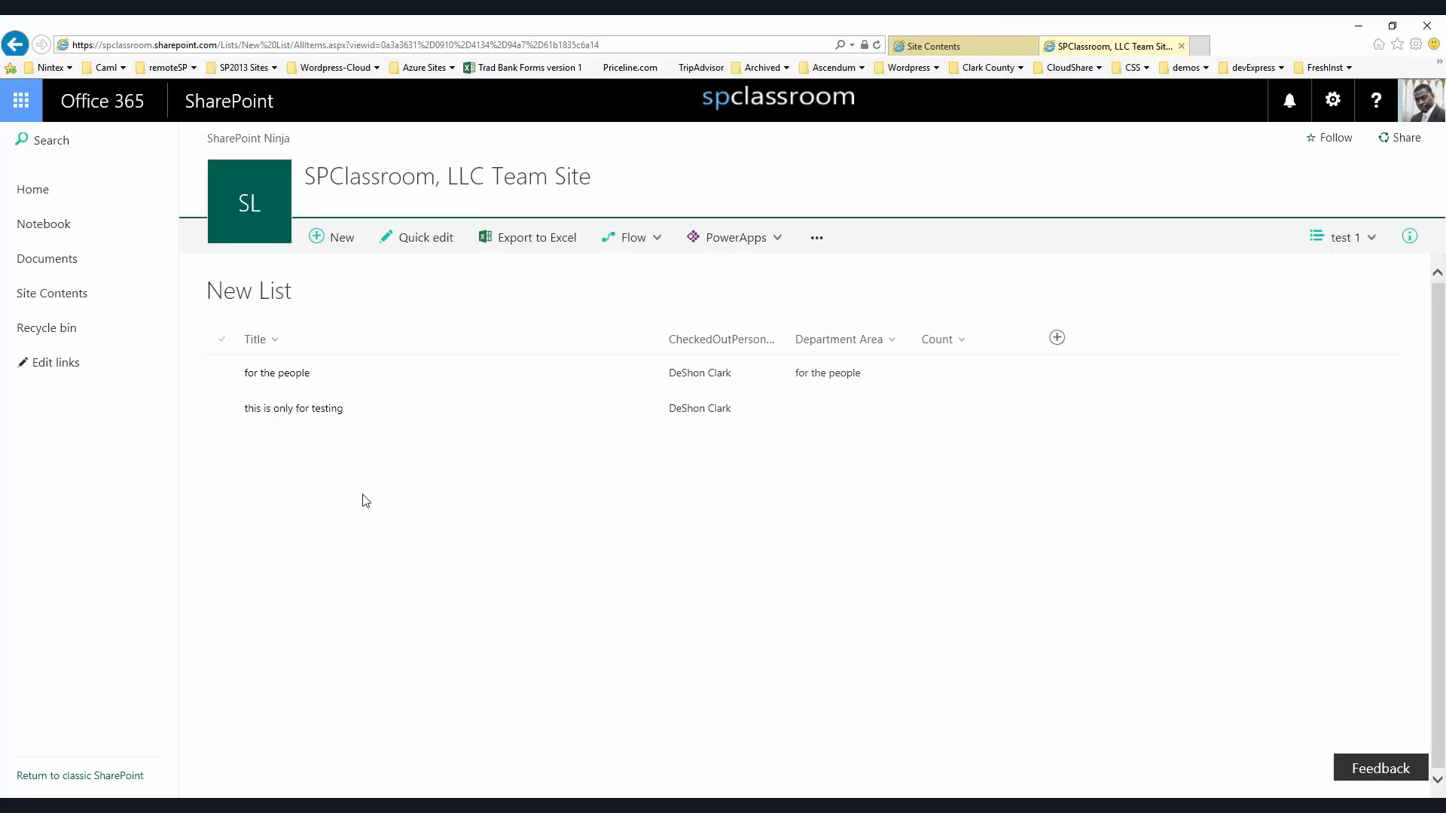
left_click(223, 373)
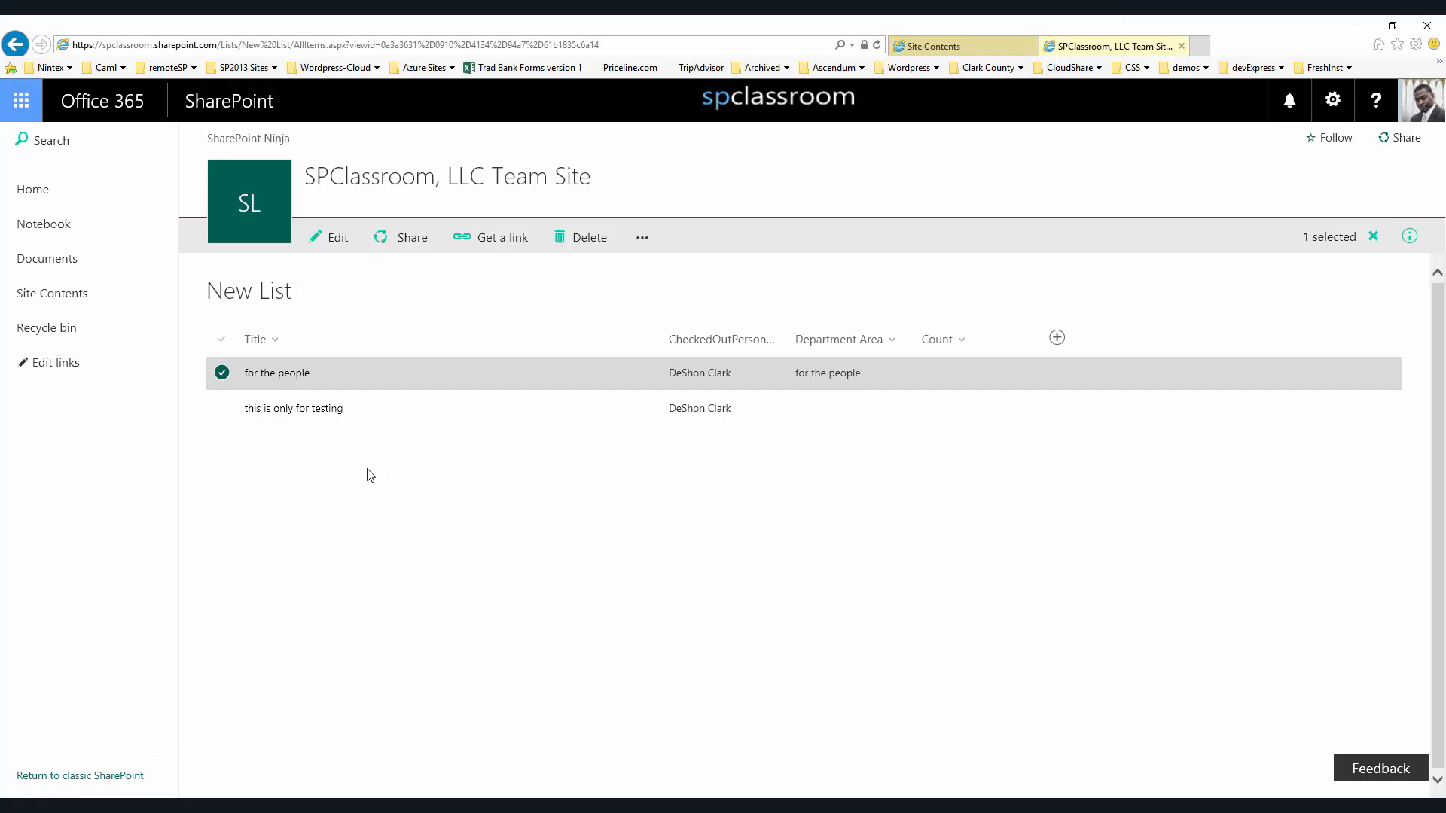
left_click(222, 408)
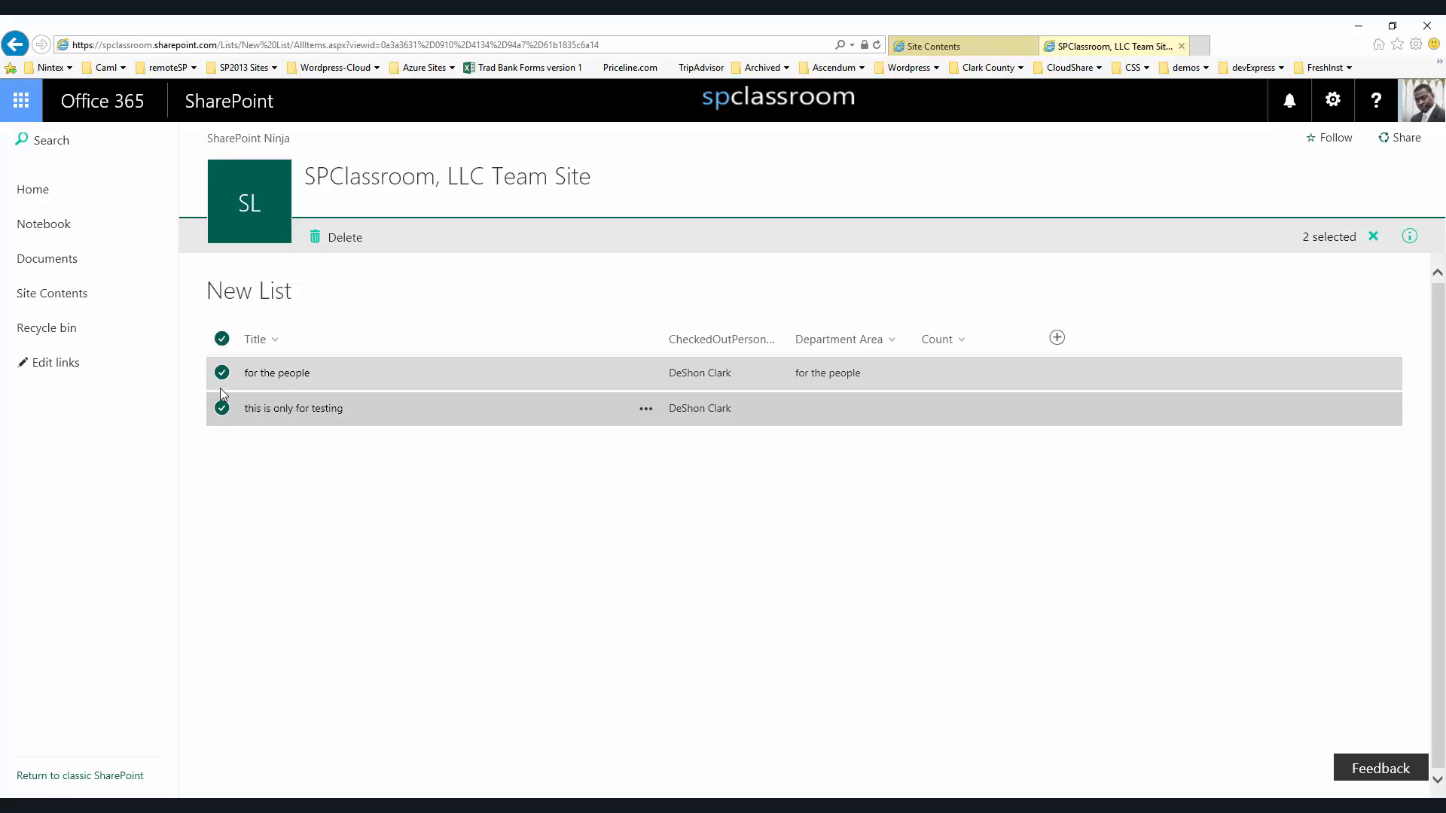
left_click(223, 388)
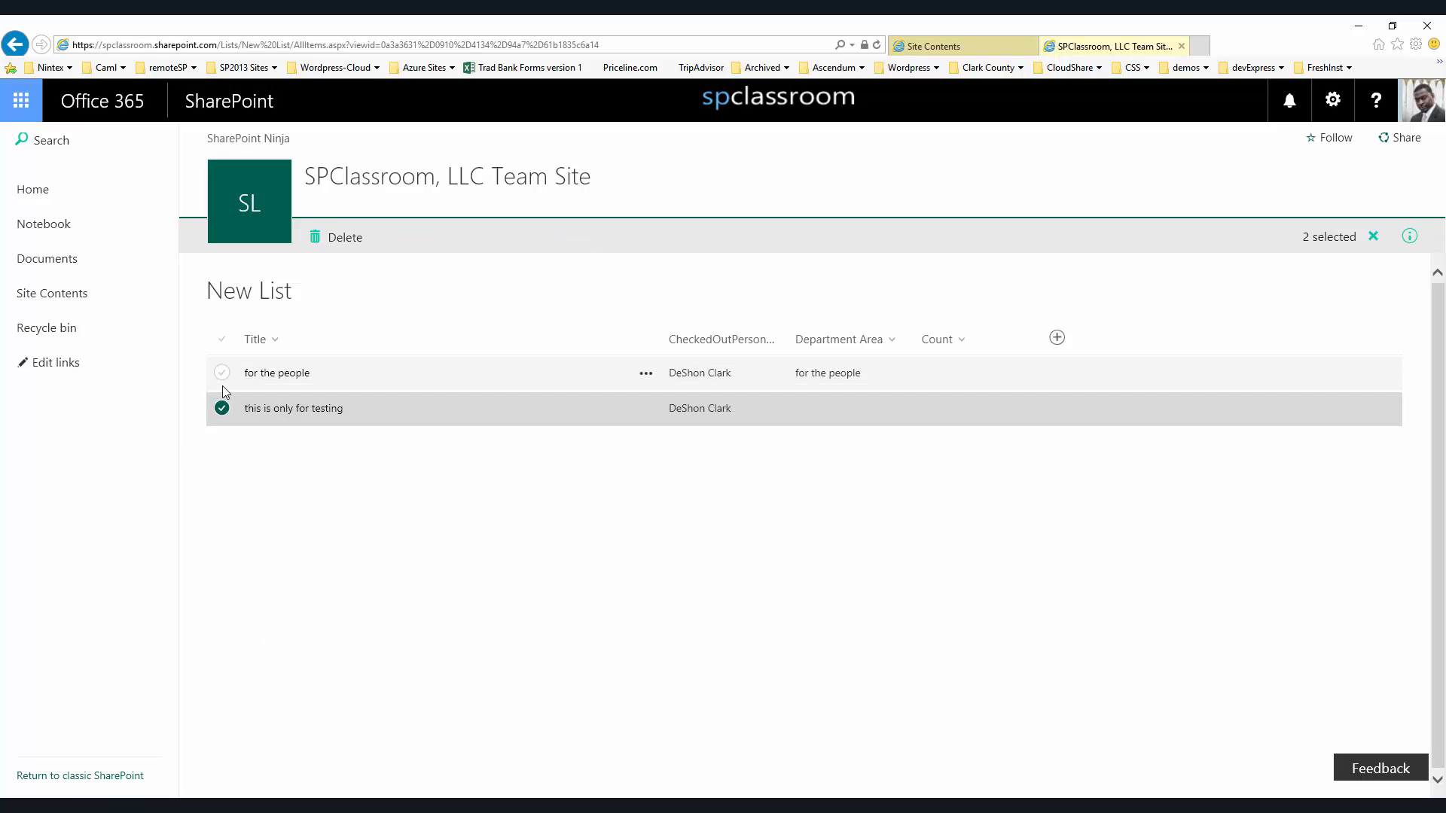
left_click(222, 408)
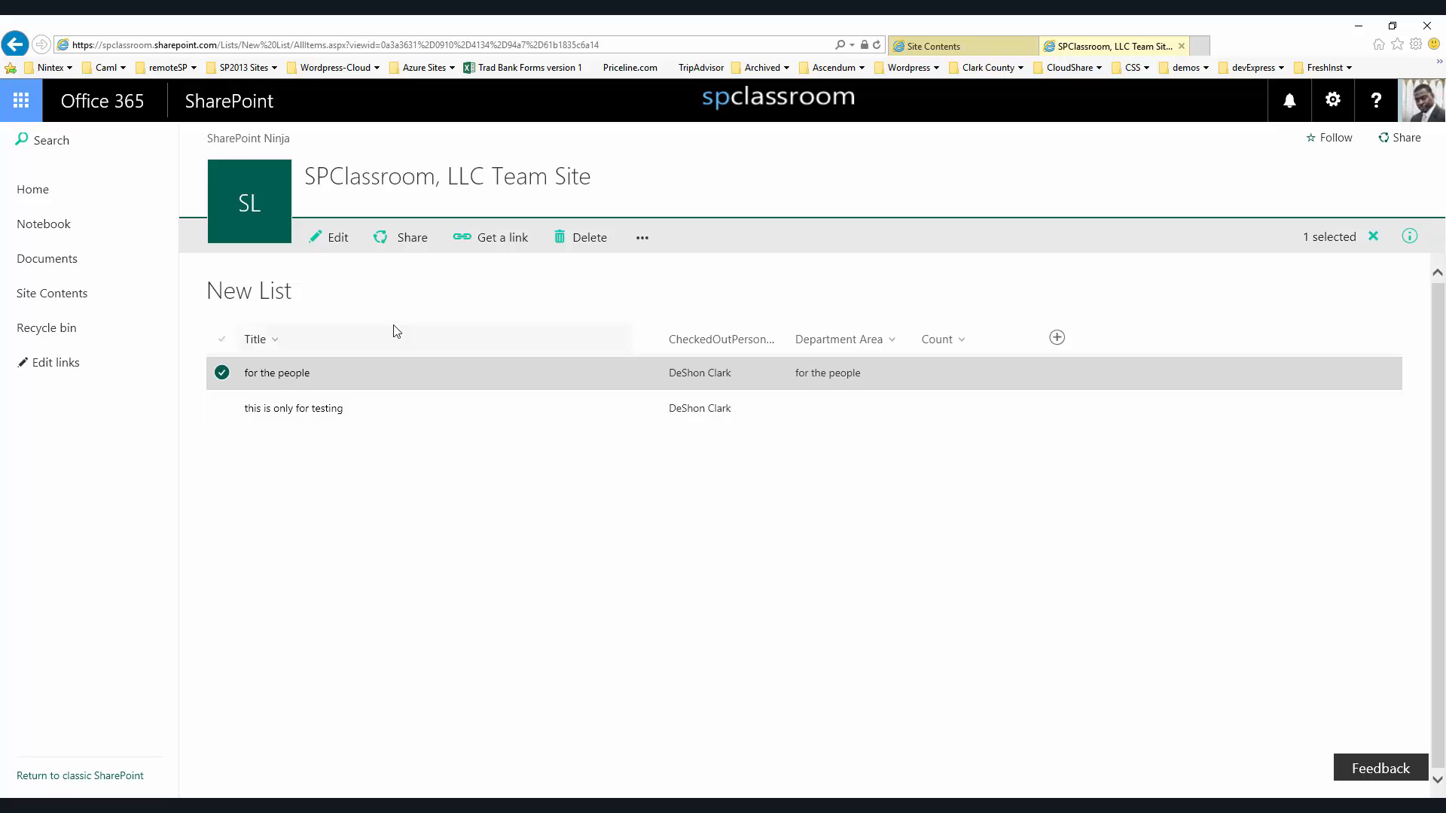
Get the restricted link for the "for the people" item, copy it, and close the sharing dialog
left_click(503, 235)
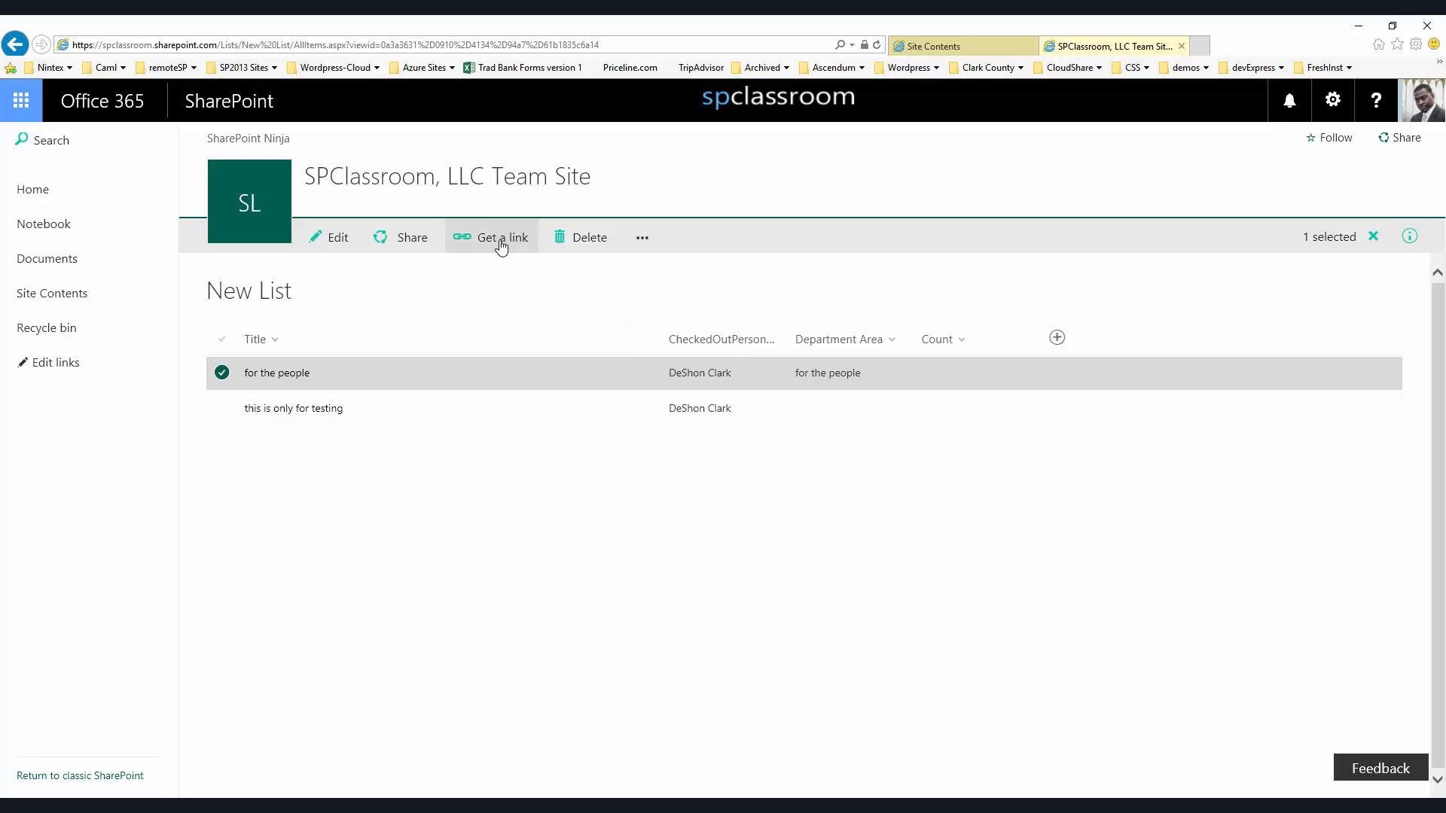
left_click(666, 413)
right_click(669, 410)
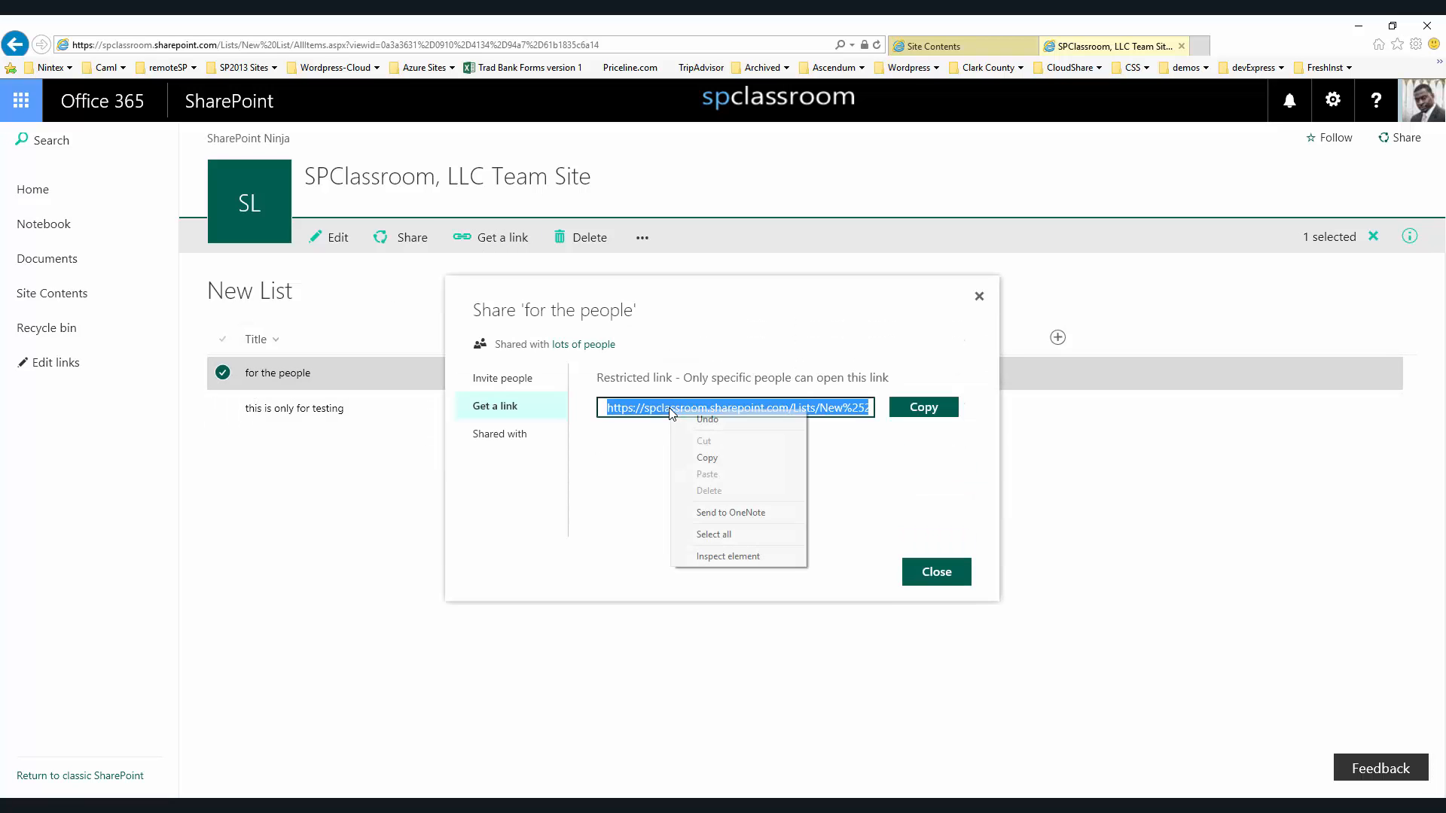
left_click(753, 457)
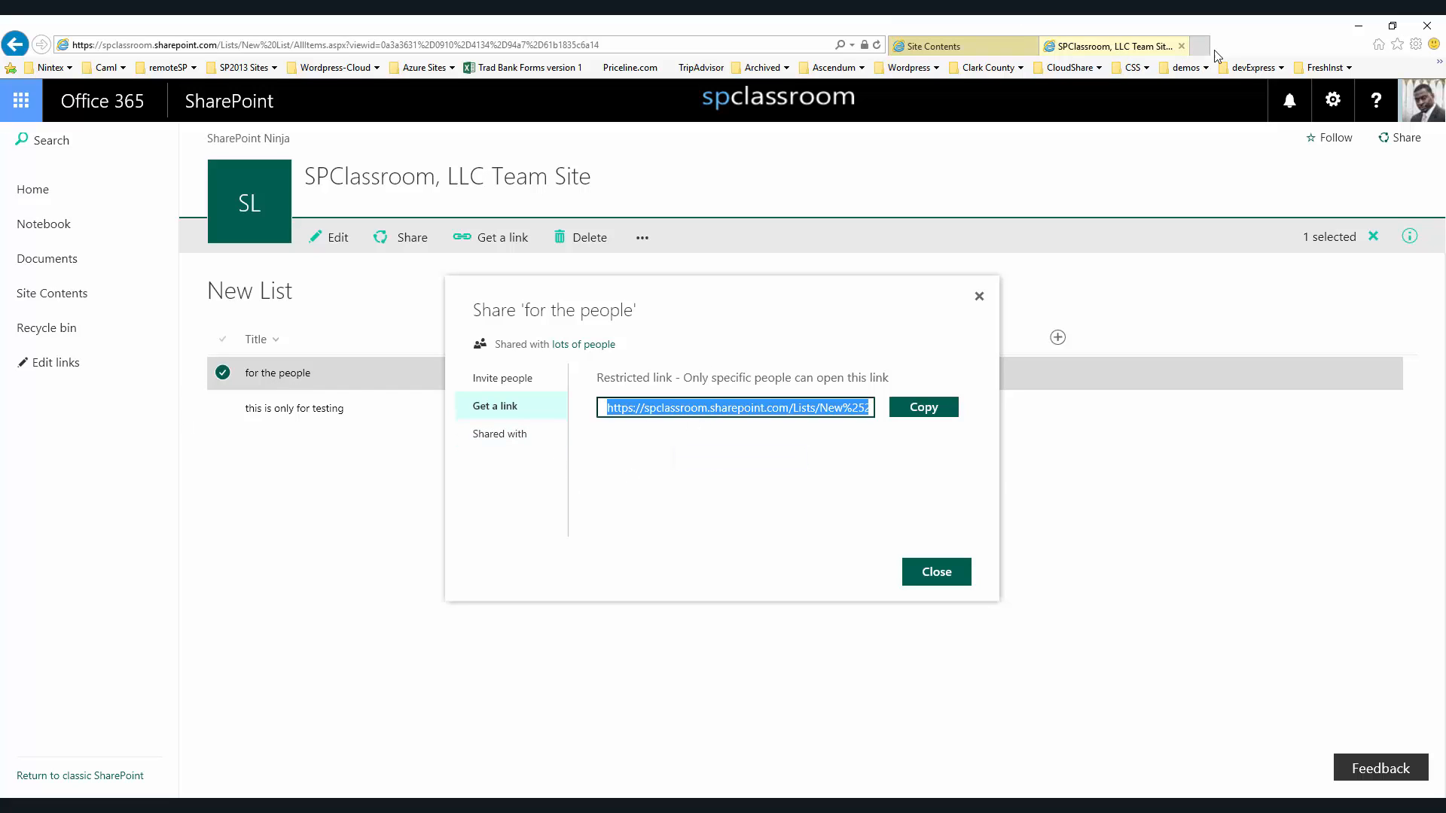
left_click(937, 575)
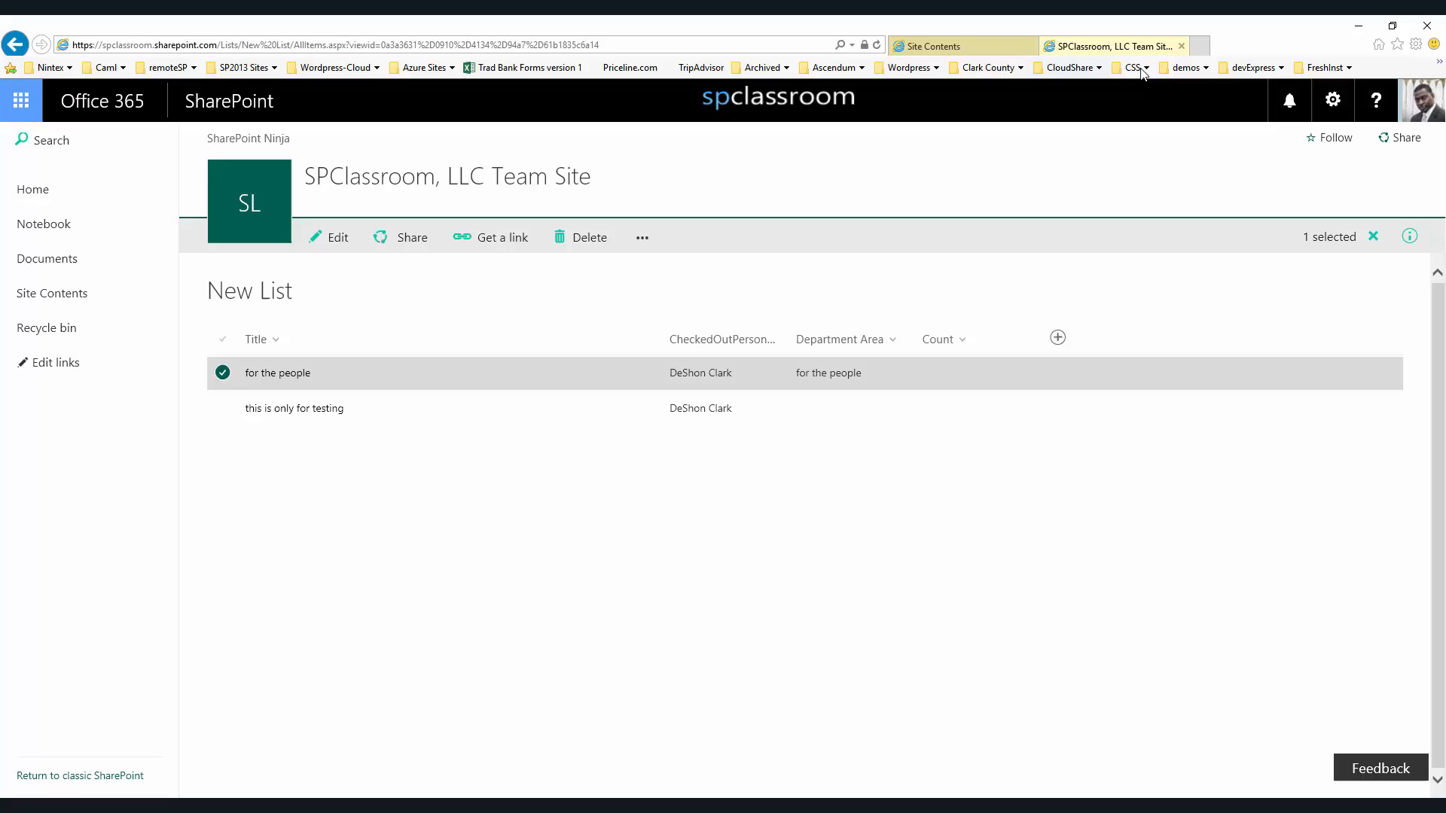
Open the copied item link in a new browser tab
left_click(1198, 46)
right_click(397, 46)
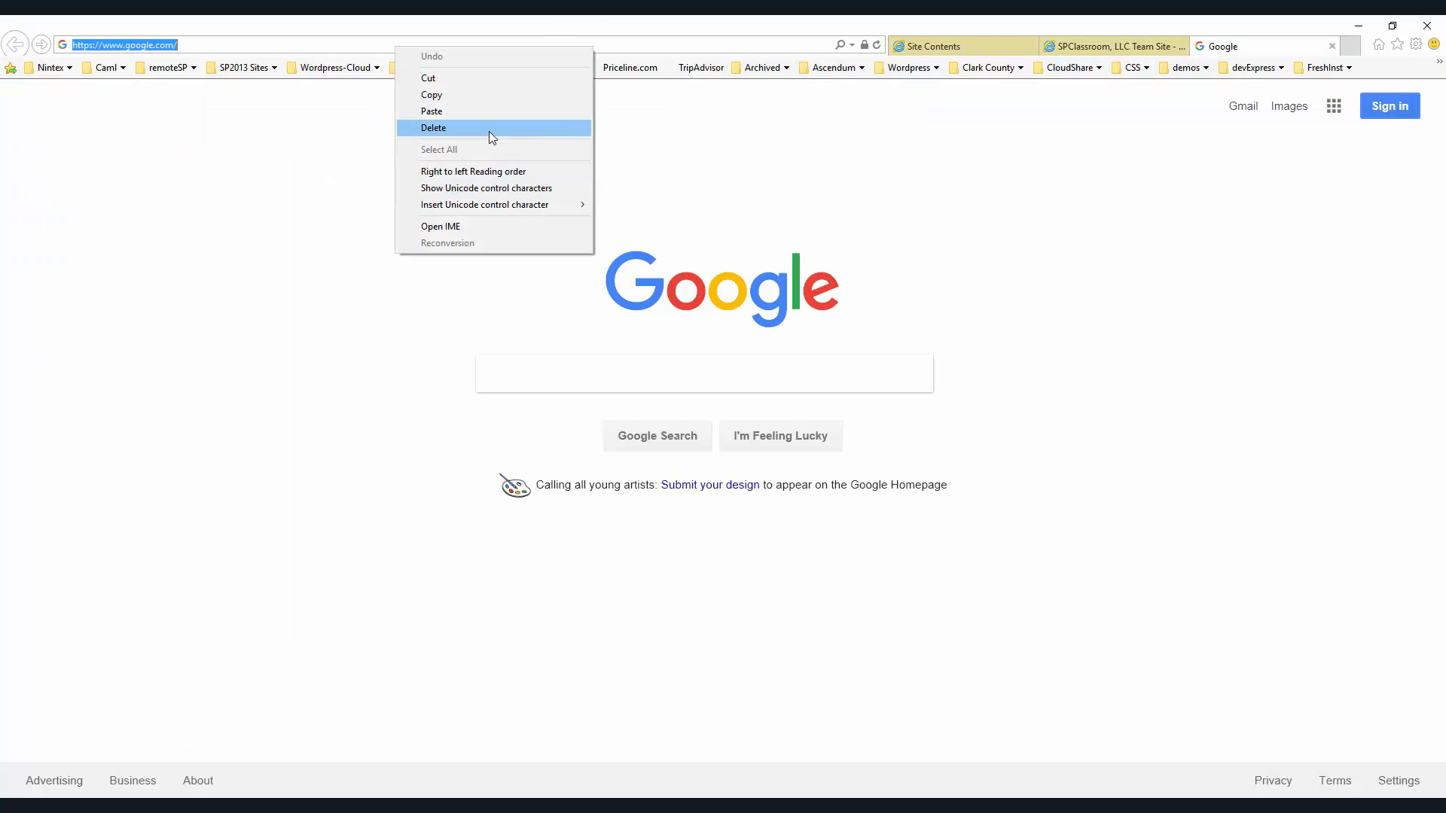
left_click(484, 111)
key("Return")
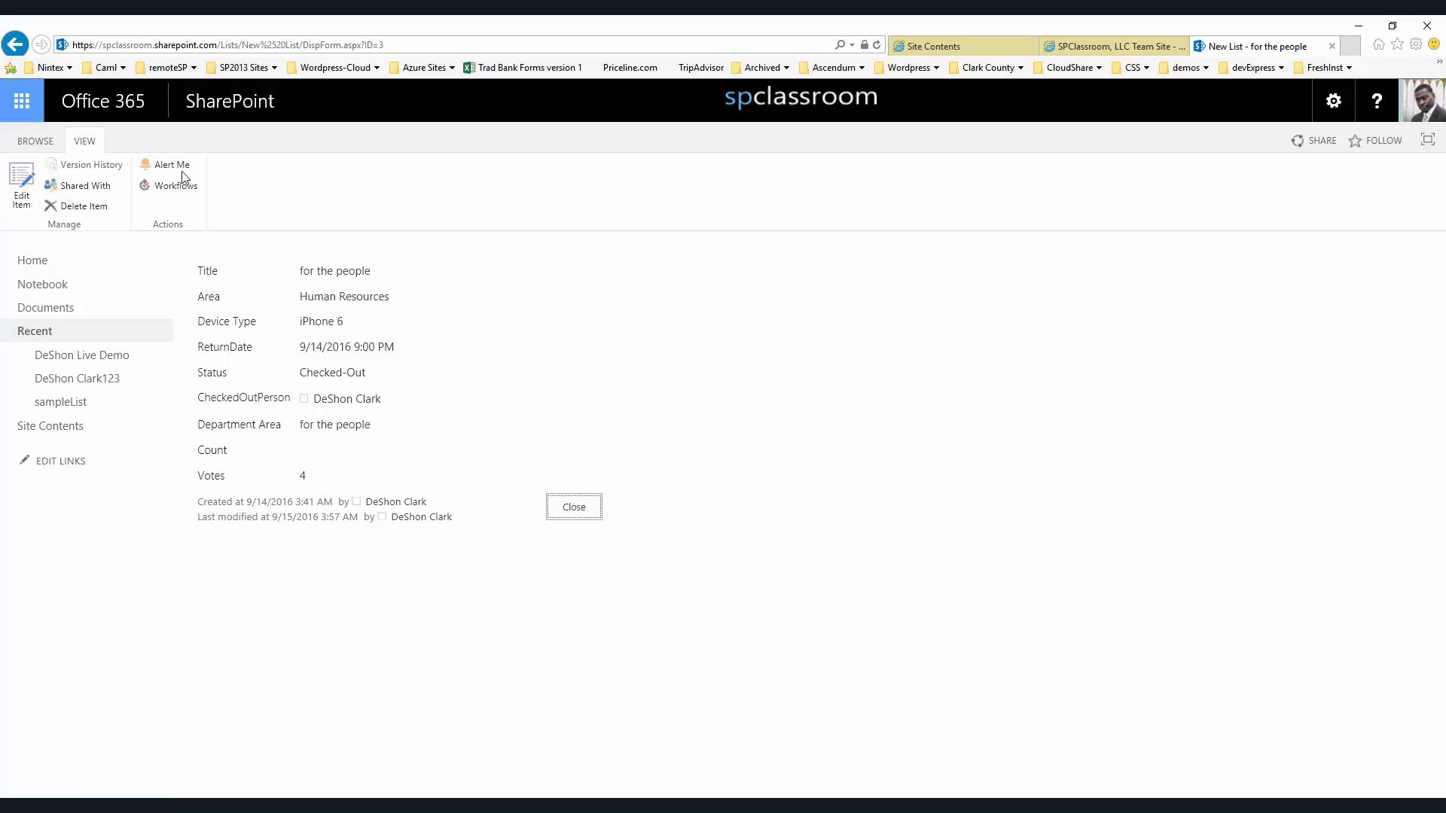
Return to the list, clear the item selection, and define a new Managed Metadata column named test mmd
left_click(1107, 45)
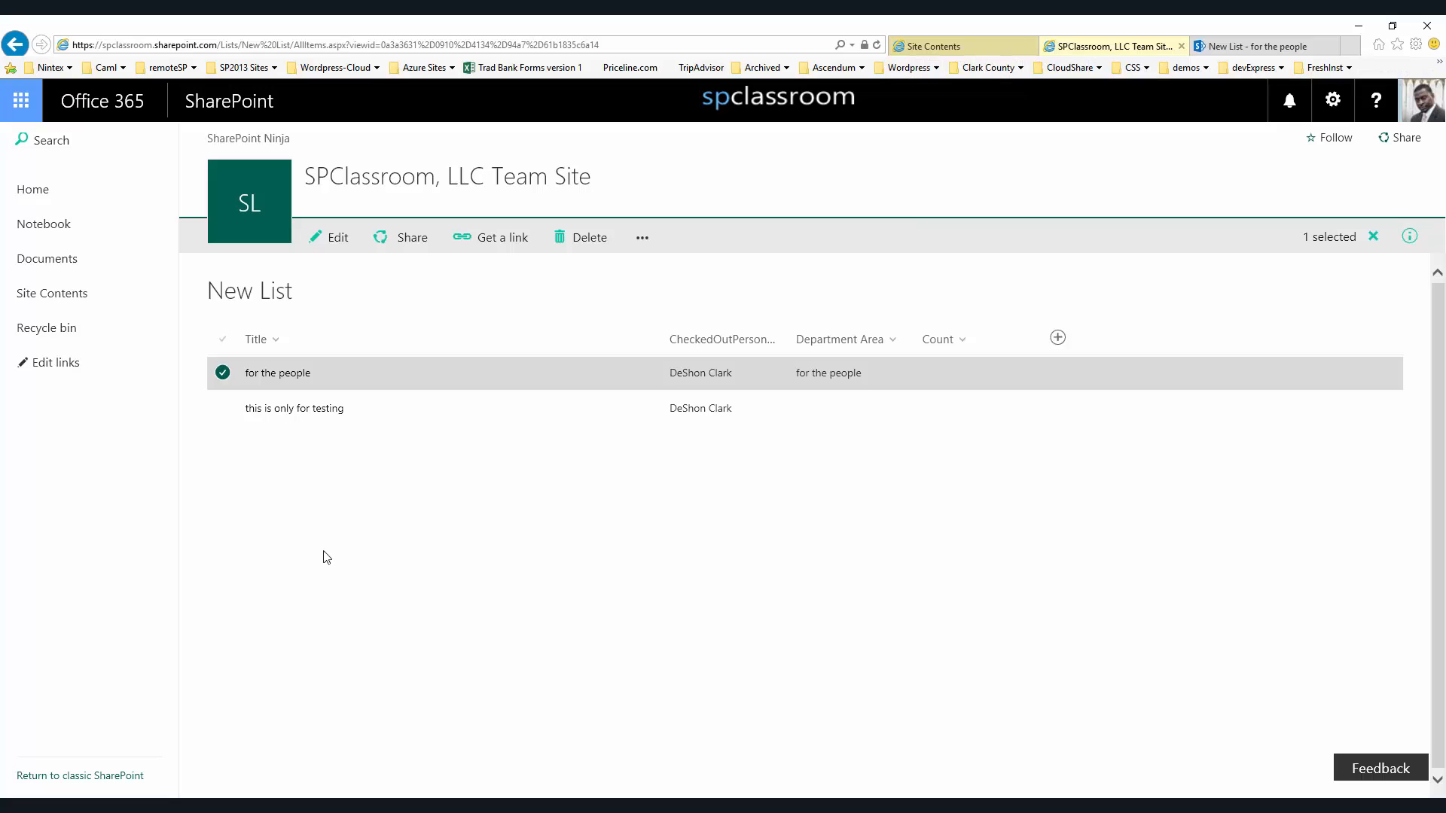
left_click(222, 372)
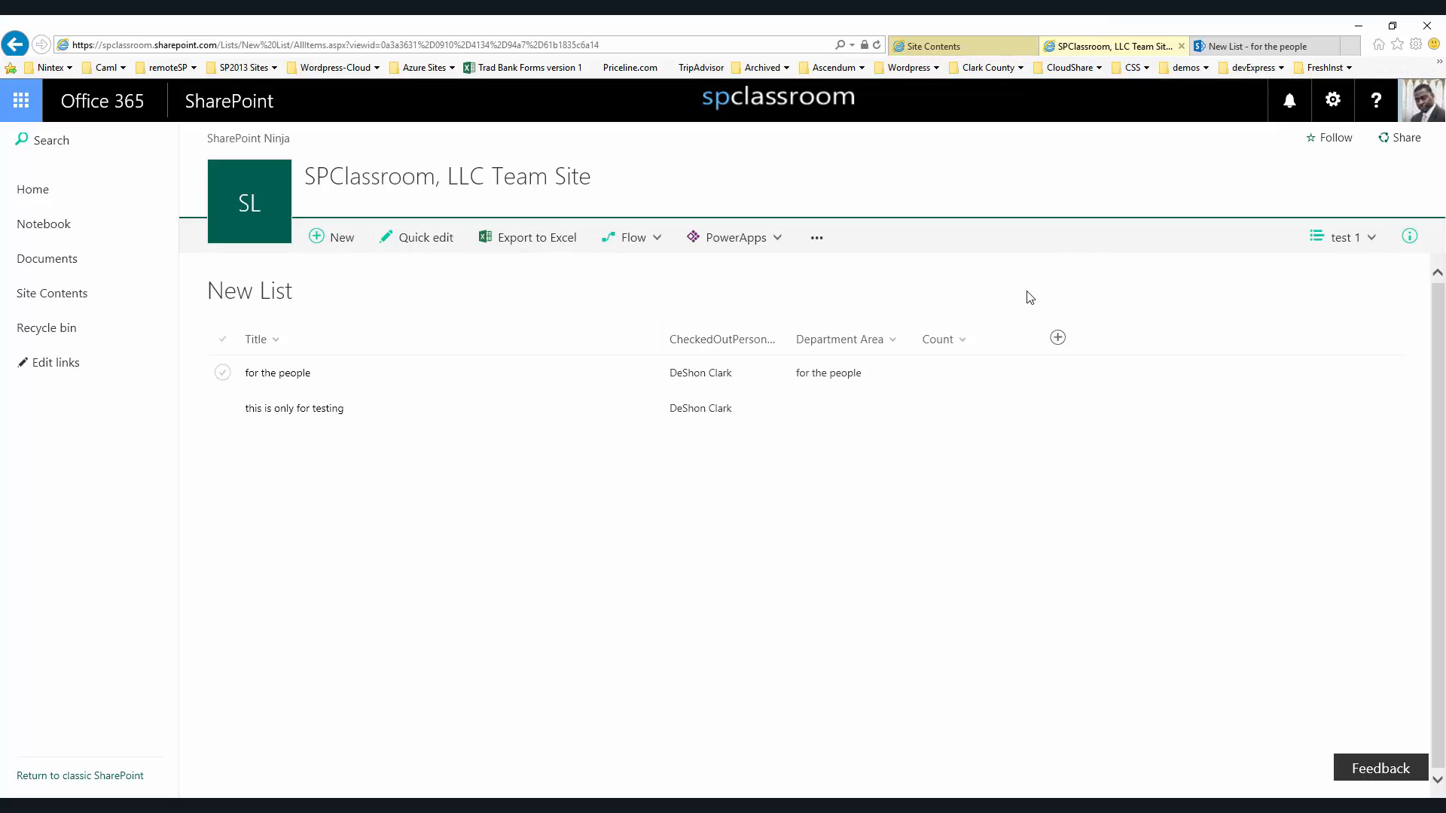
left_click(1057, 338)
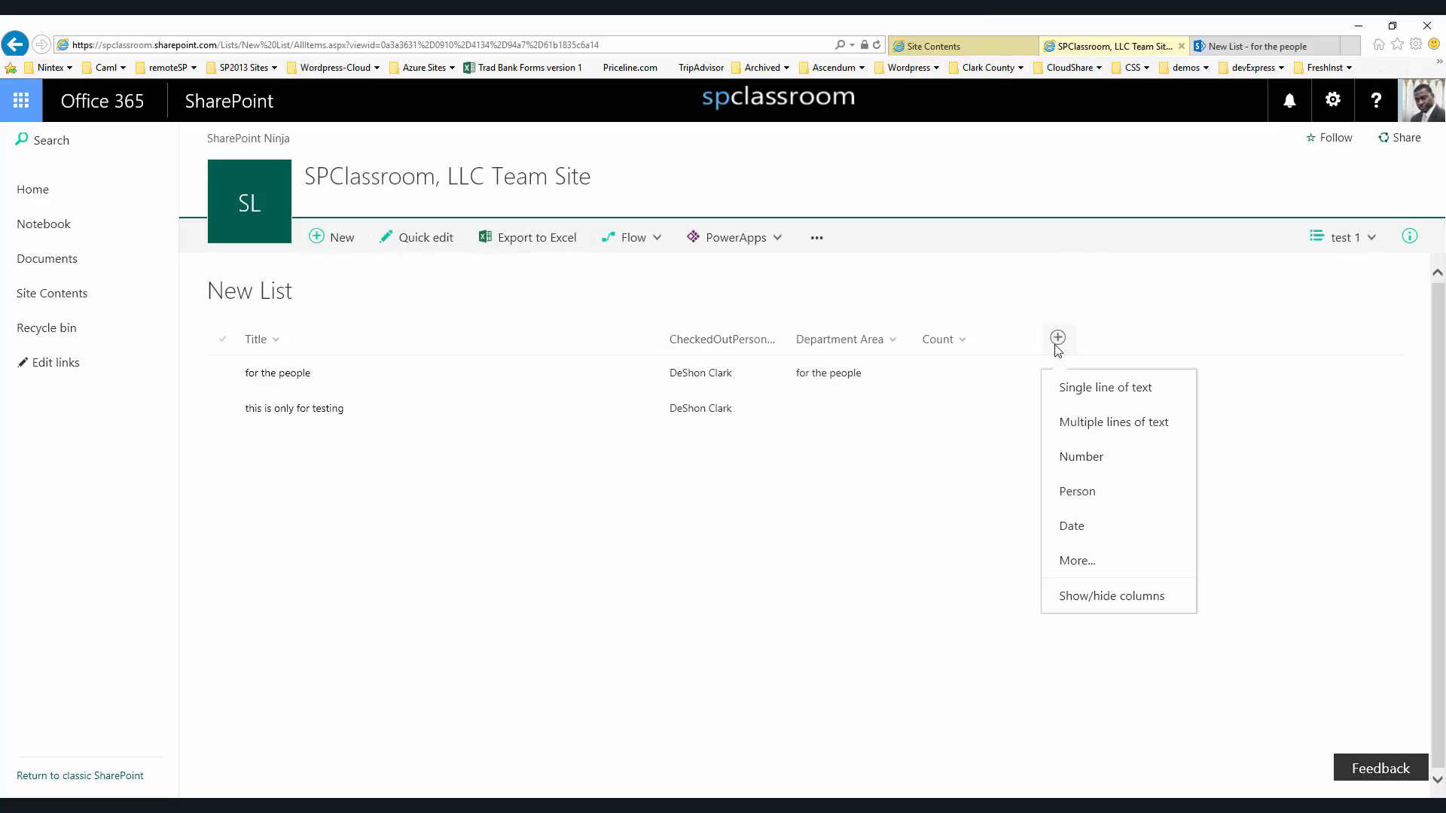
left_click(1081, 565)
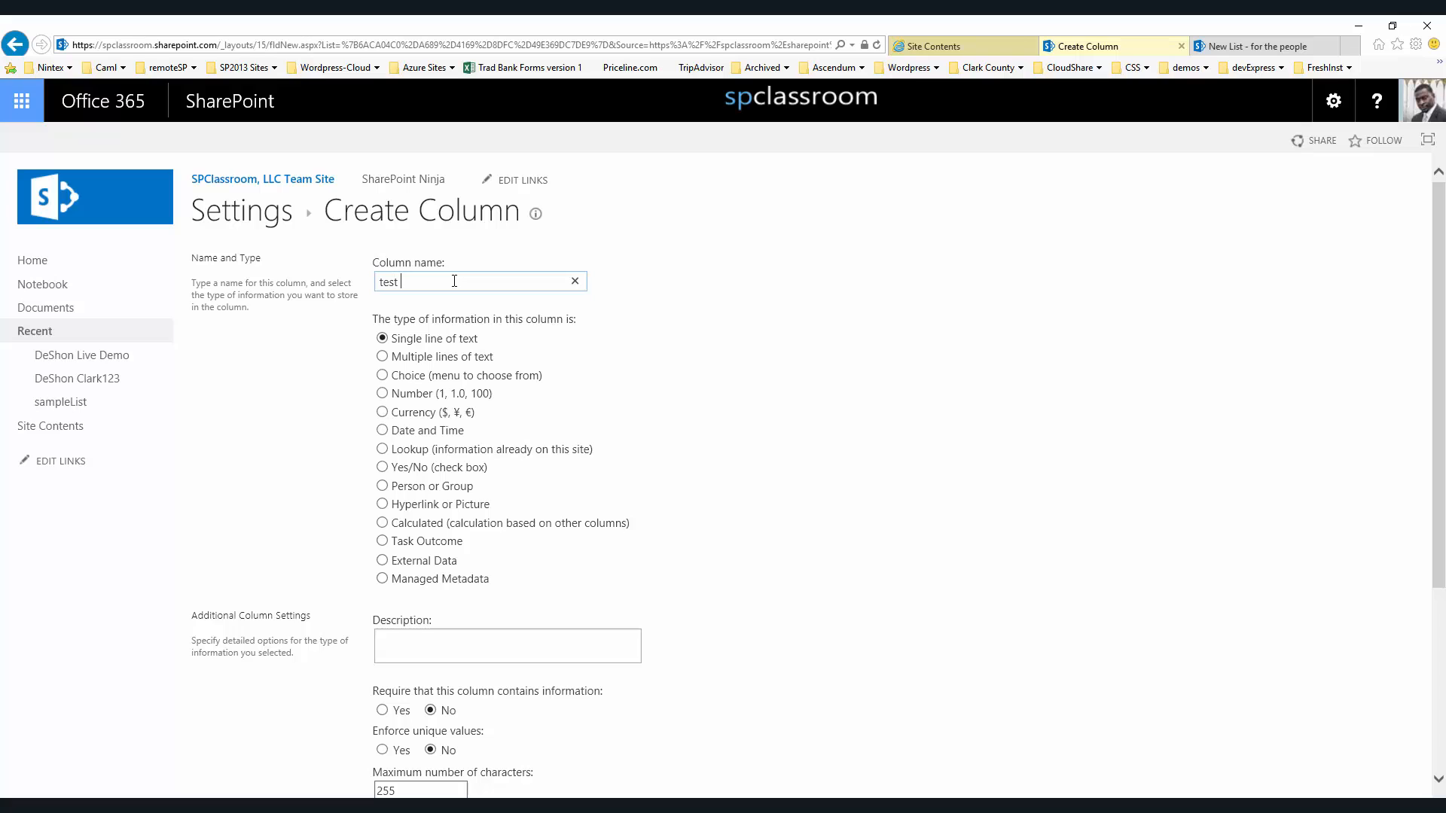
left_click(440, 579)
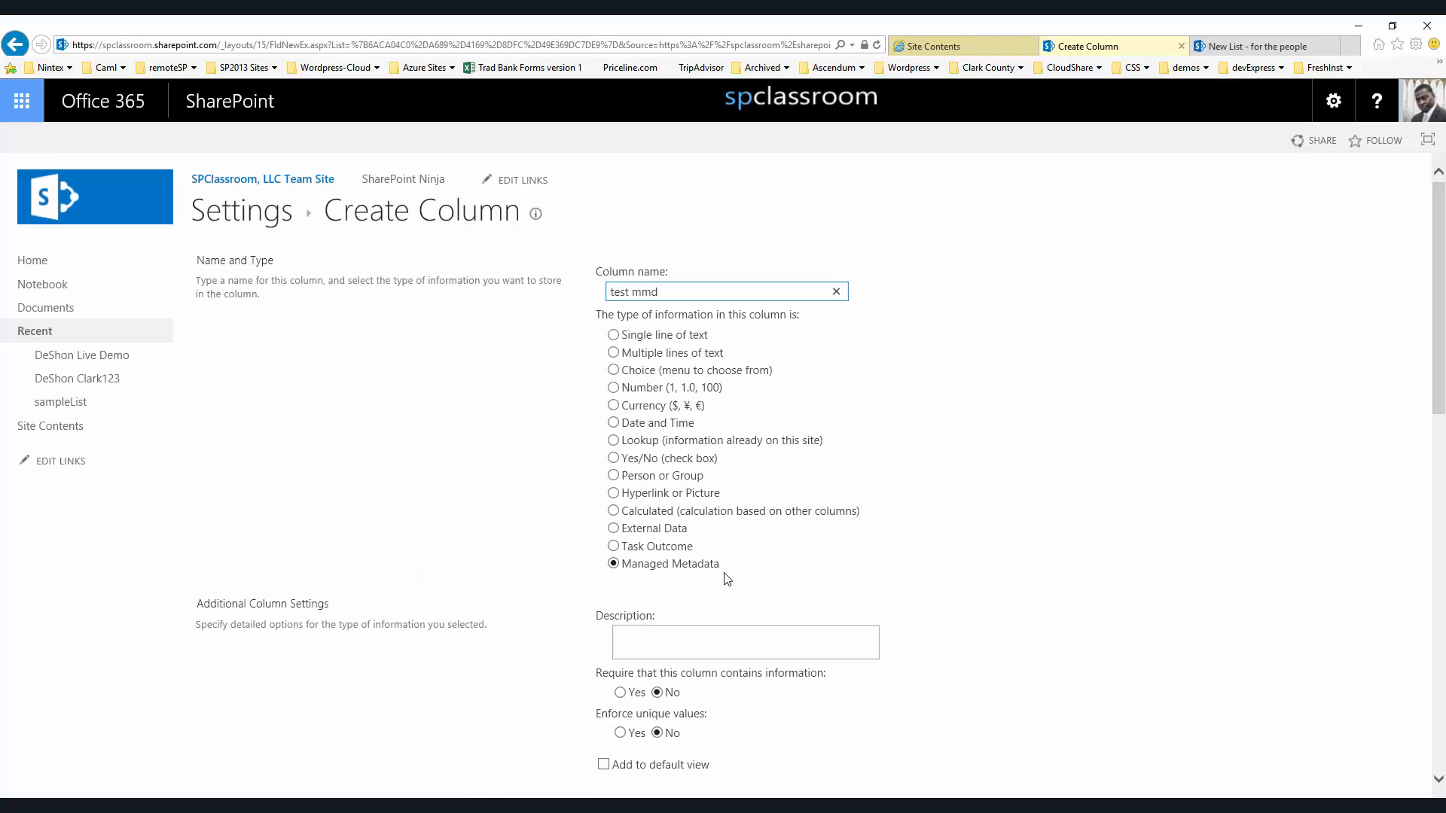
Link the column to the Department term set in the People group and create the column
scroll(778, 536, "down", 10)
left_click(616, 426)
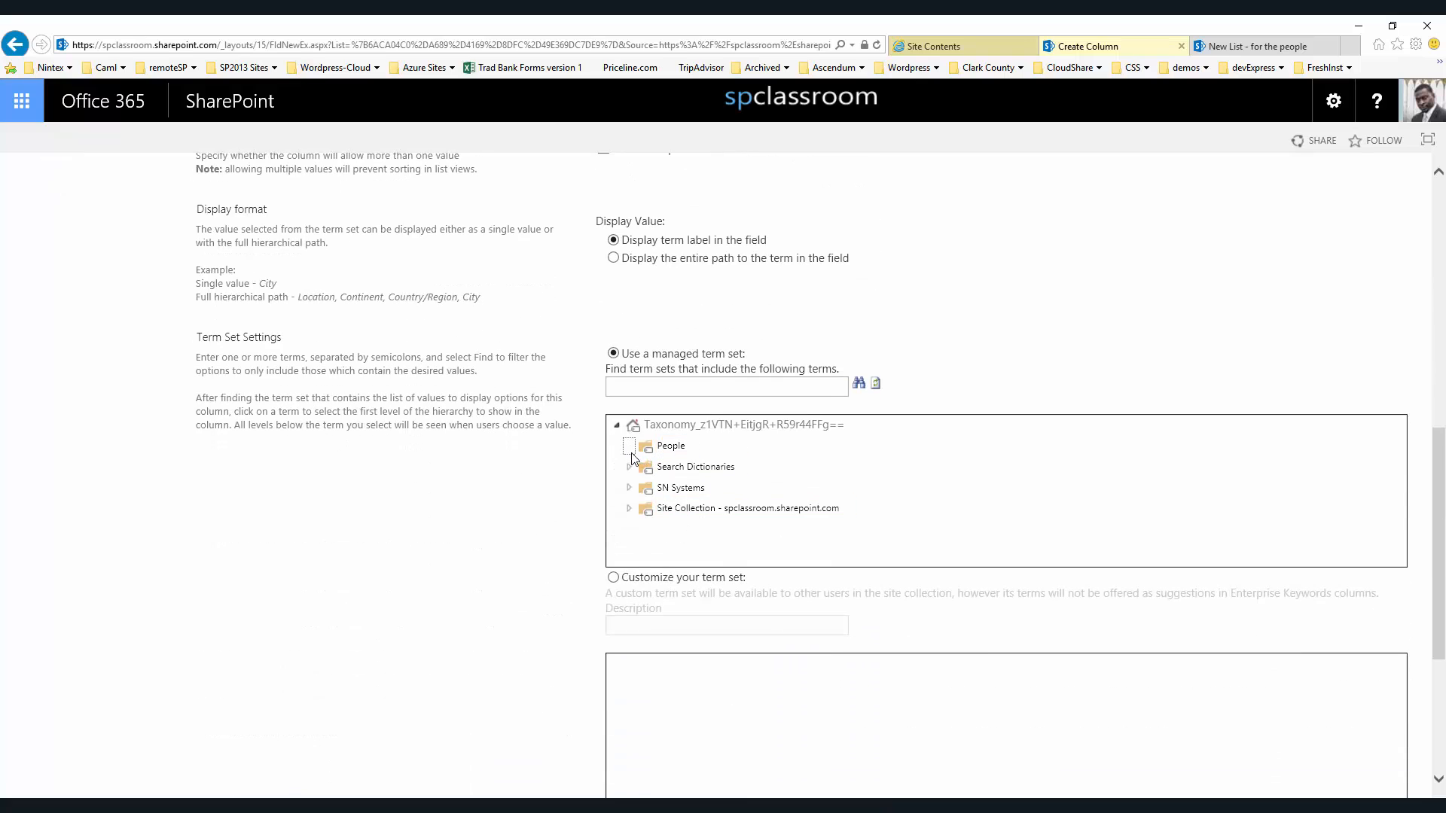
left_click(629, 446)
left_click(703, 468)
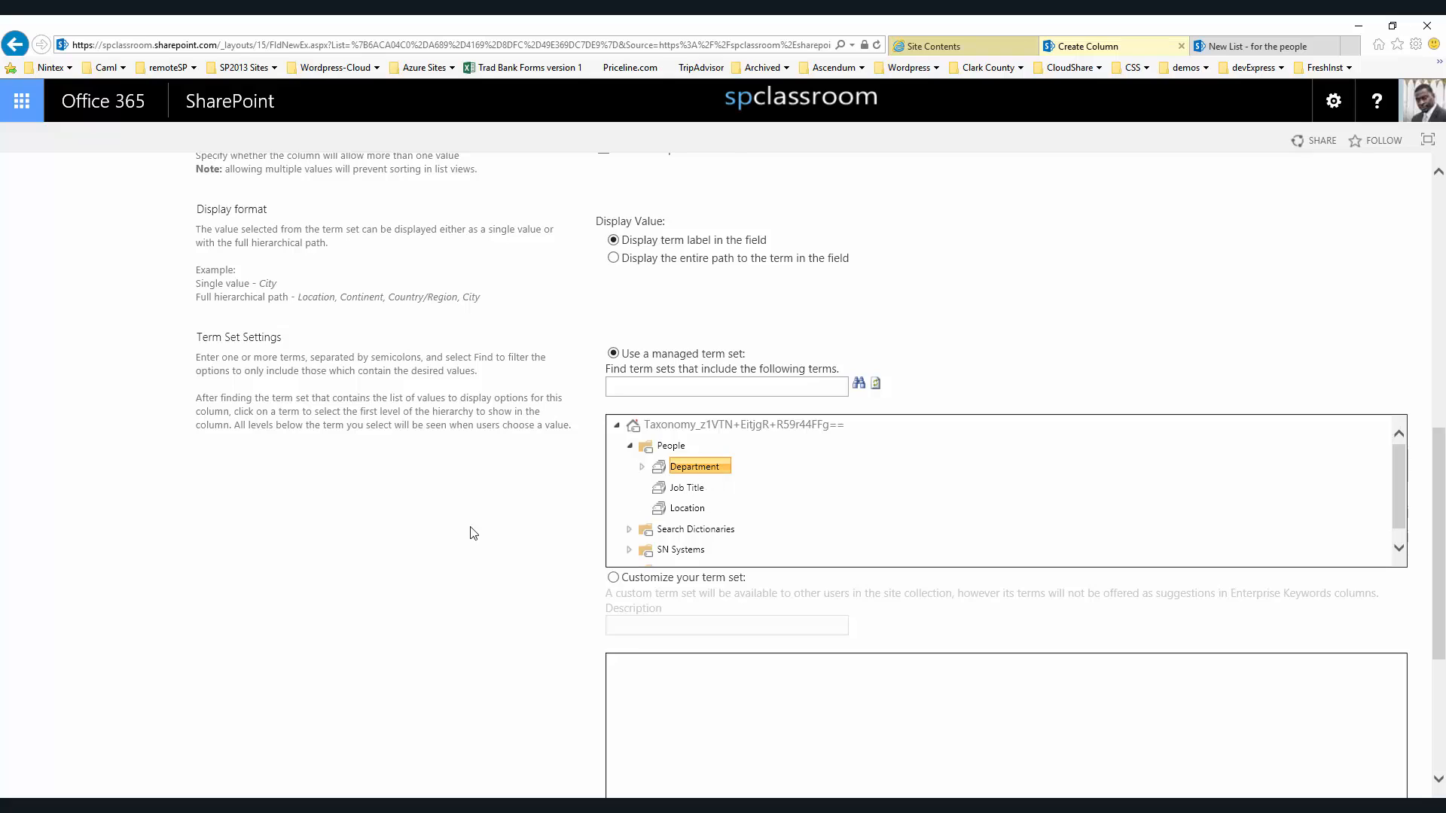
scroll(482, 538, "down", 4)
left_click(1314, 716)
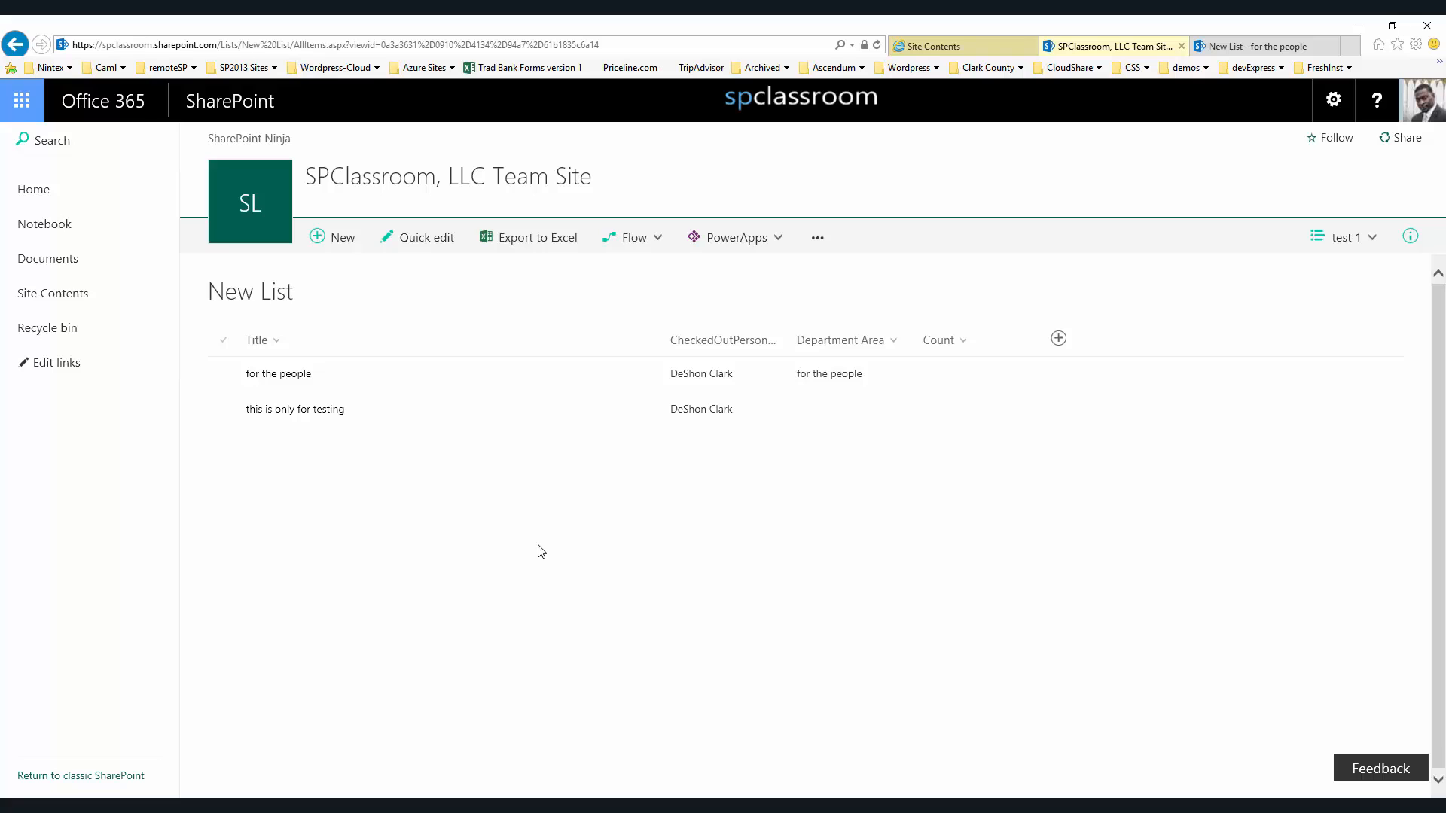
Switch the list to the All Items view and review its full recent activity history in the details pane
left_click(1343, 238)
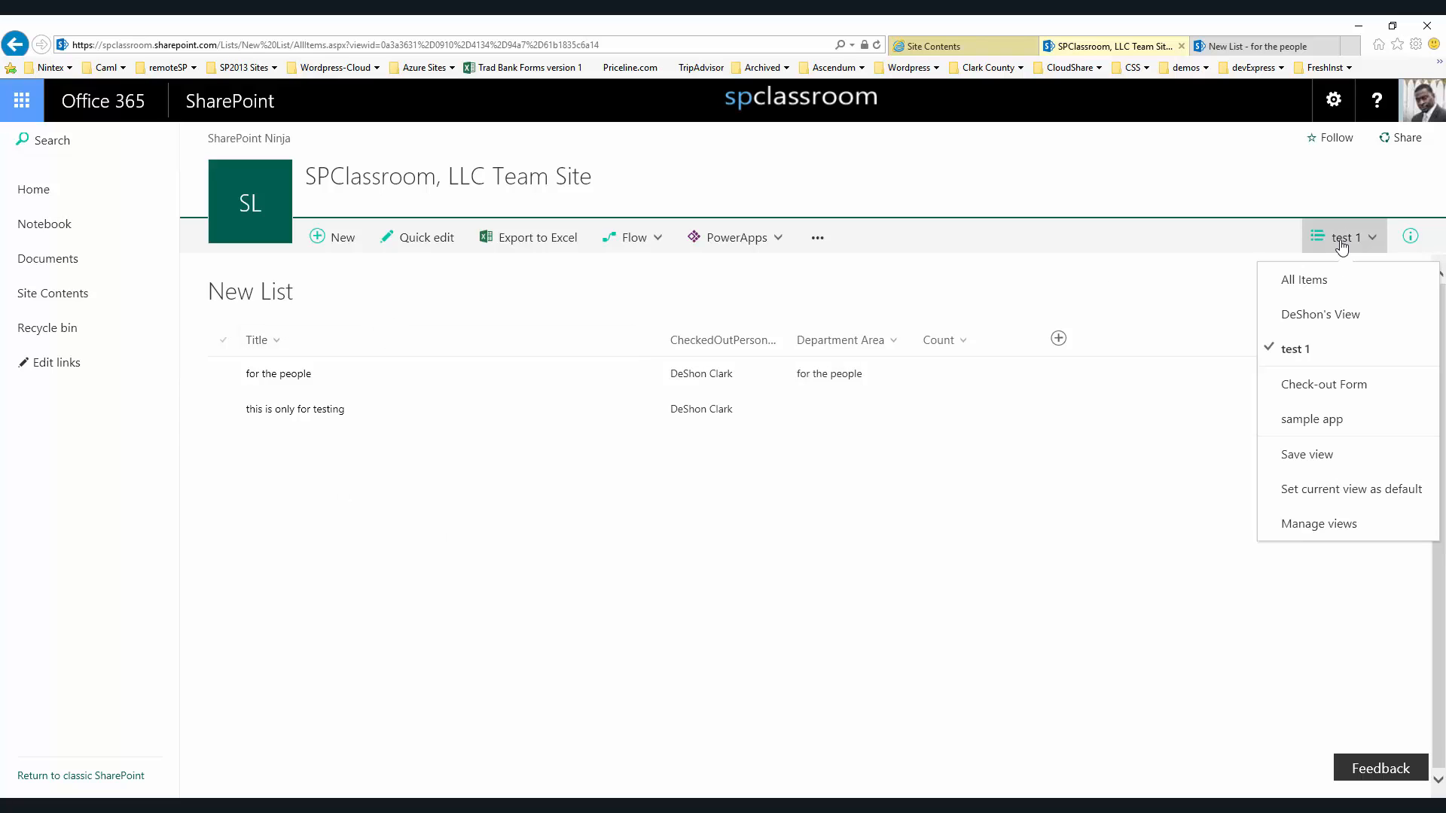
left_click(1307, 280)
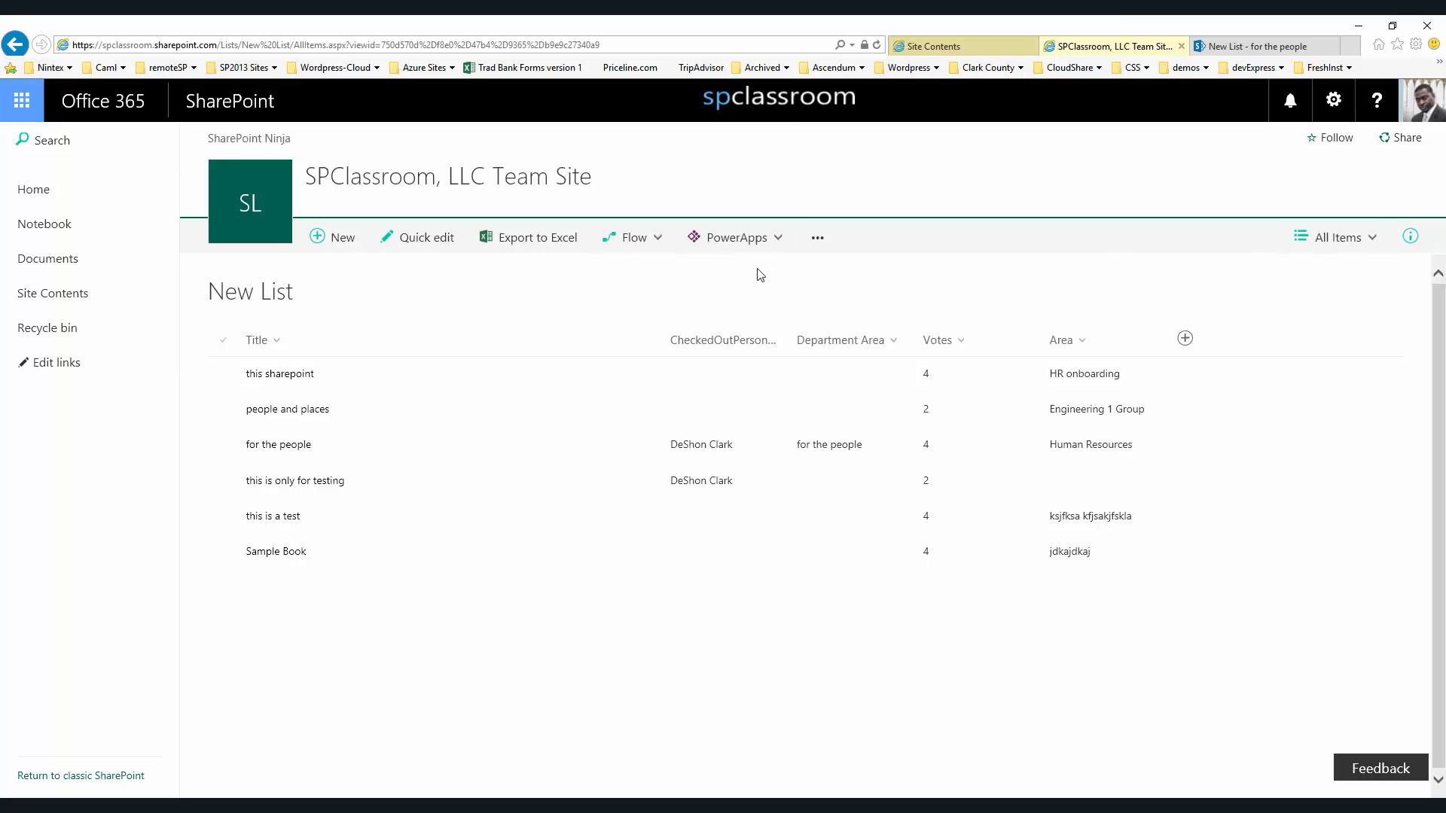
left_click(1417, 239)
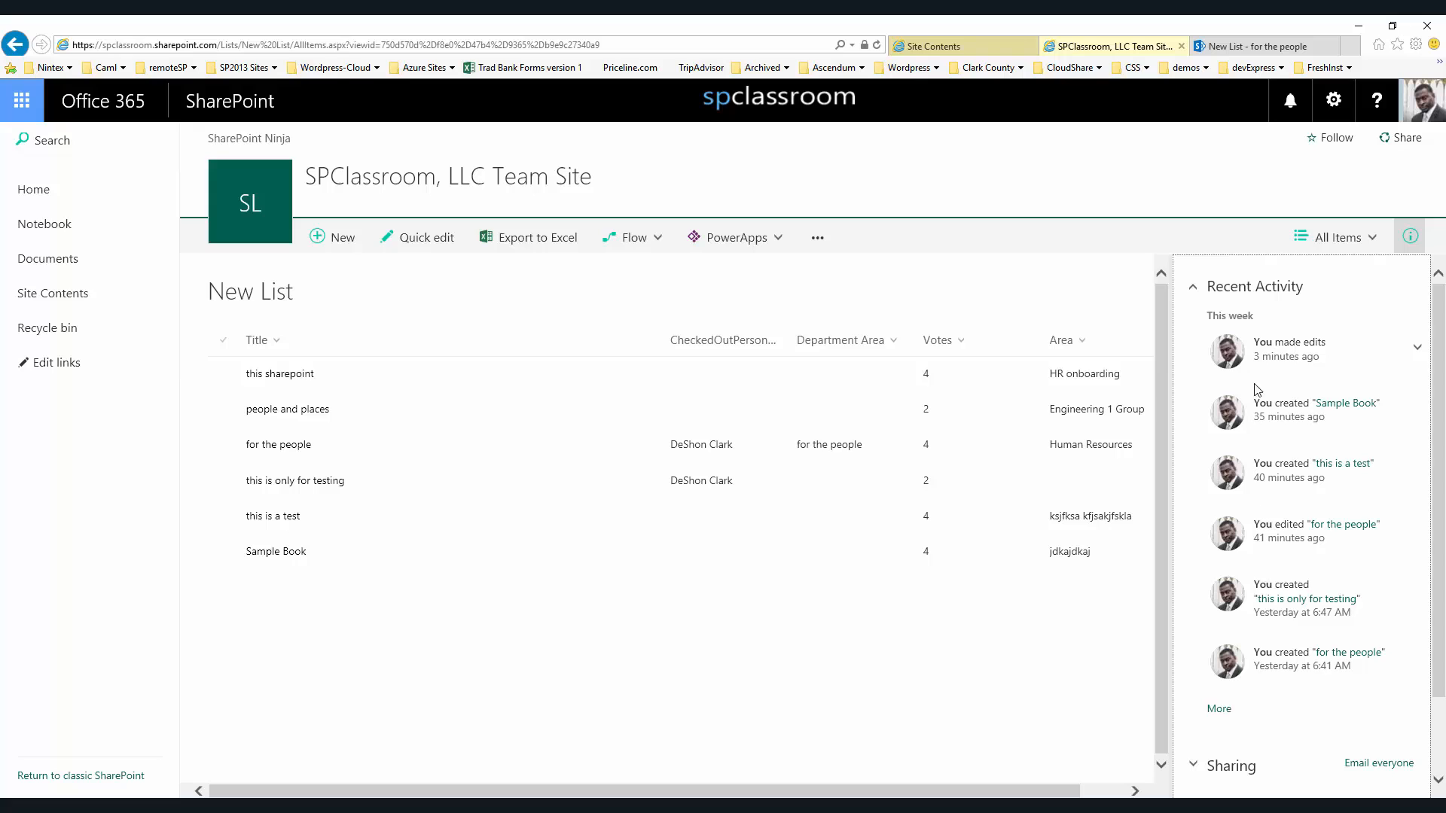
left_click(1218, 709)
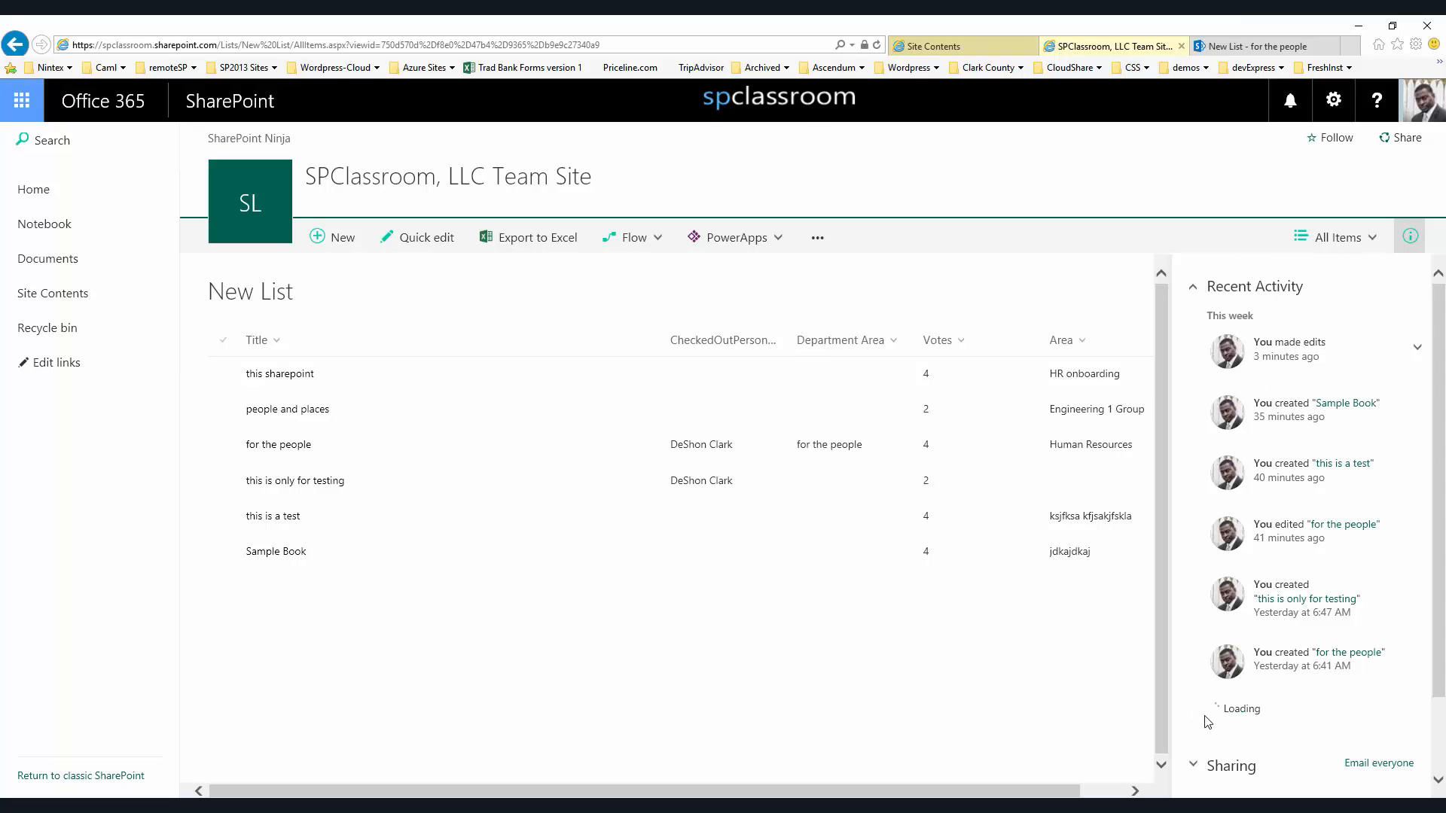
scroll(1222, 704, "down", 3)
scroll(1270, 592, "up", 1)
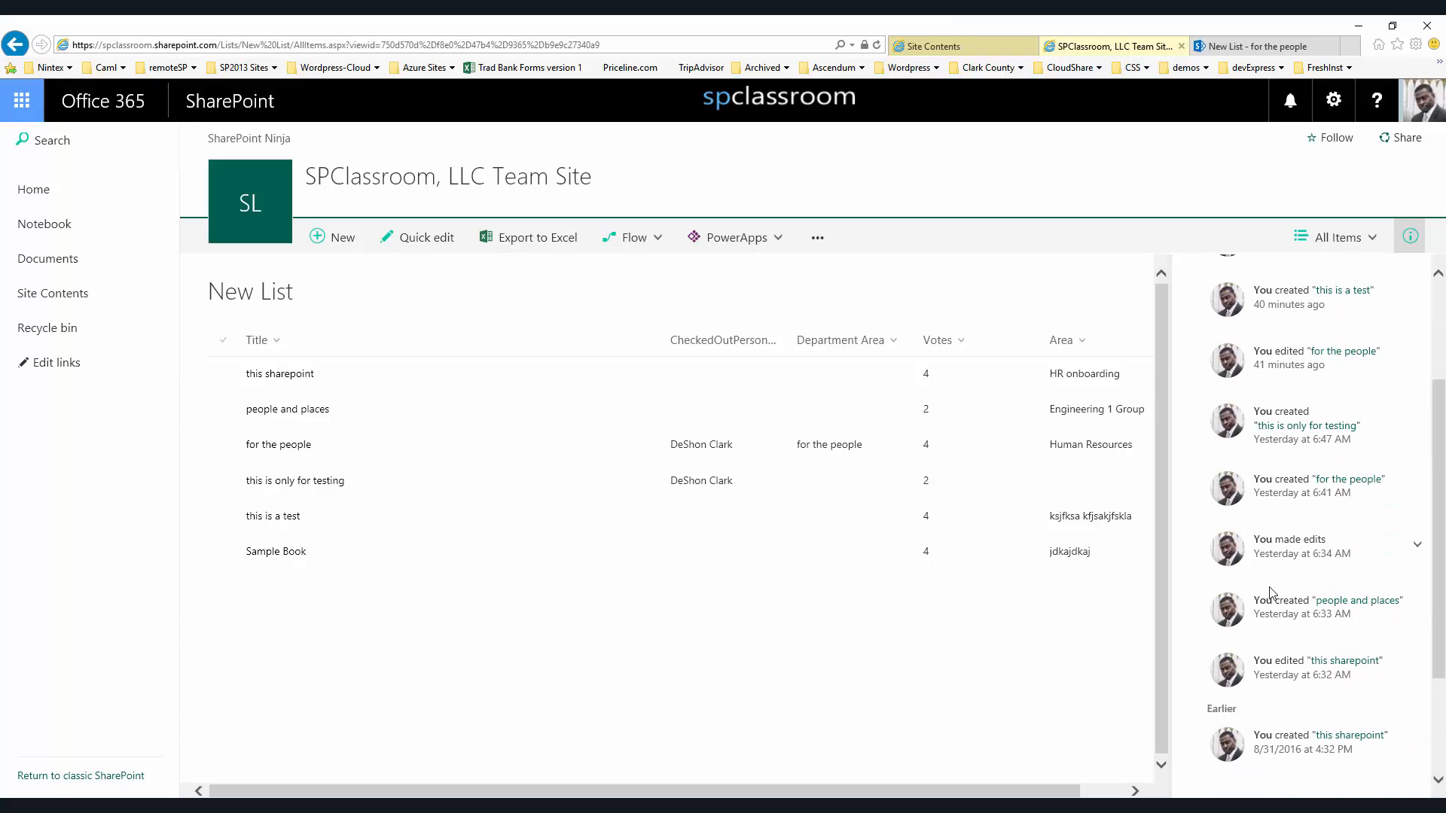
scroll(1307, 422, "up", 2)
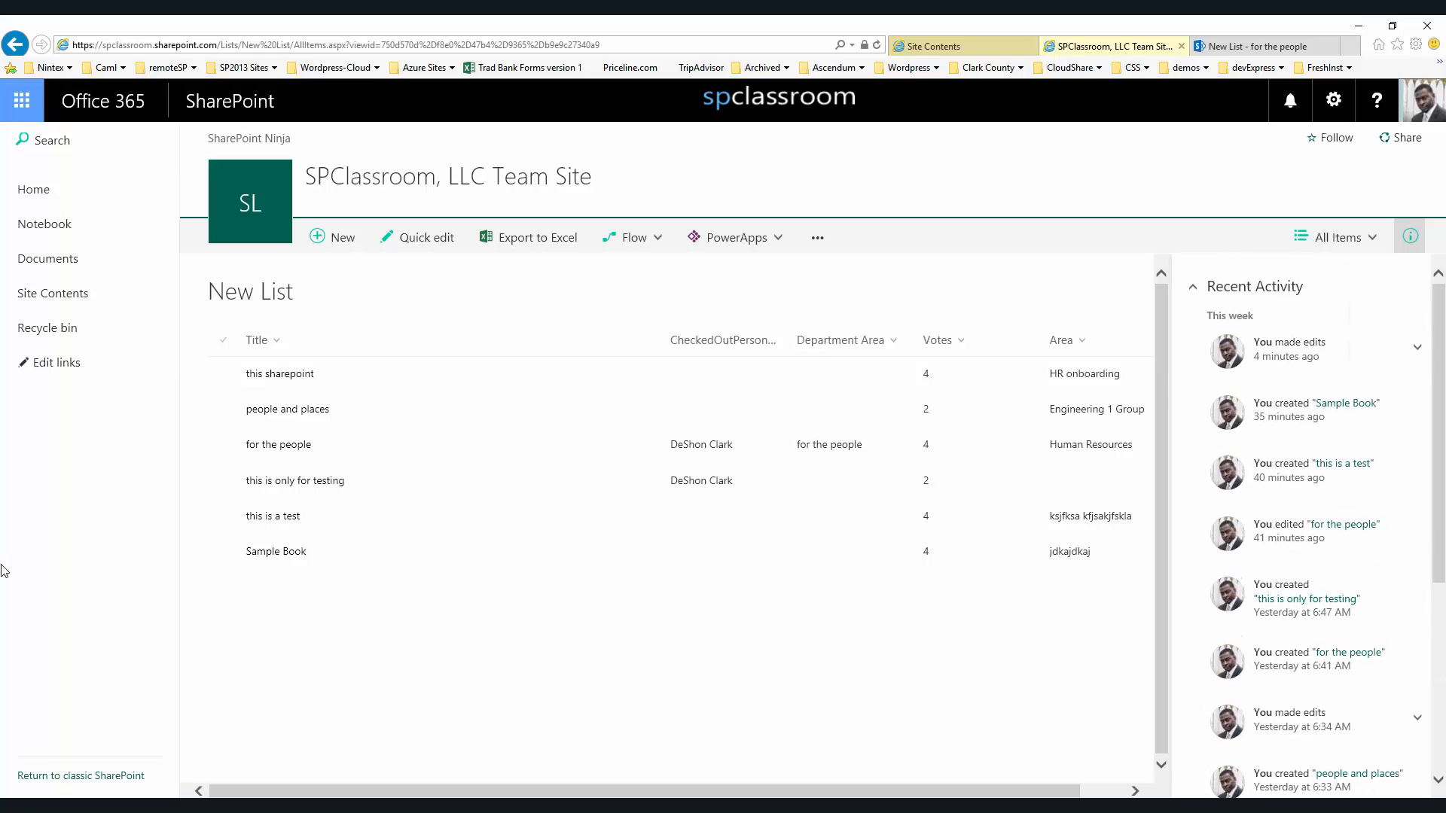
Examine the properties, recent activity and sharing details of the "people and places" item
left_click(223, 409)
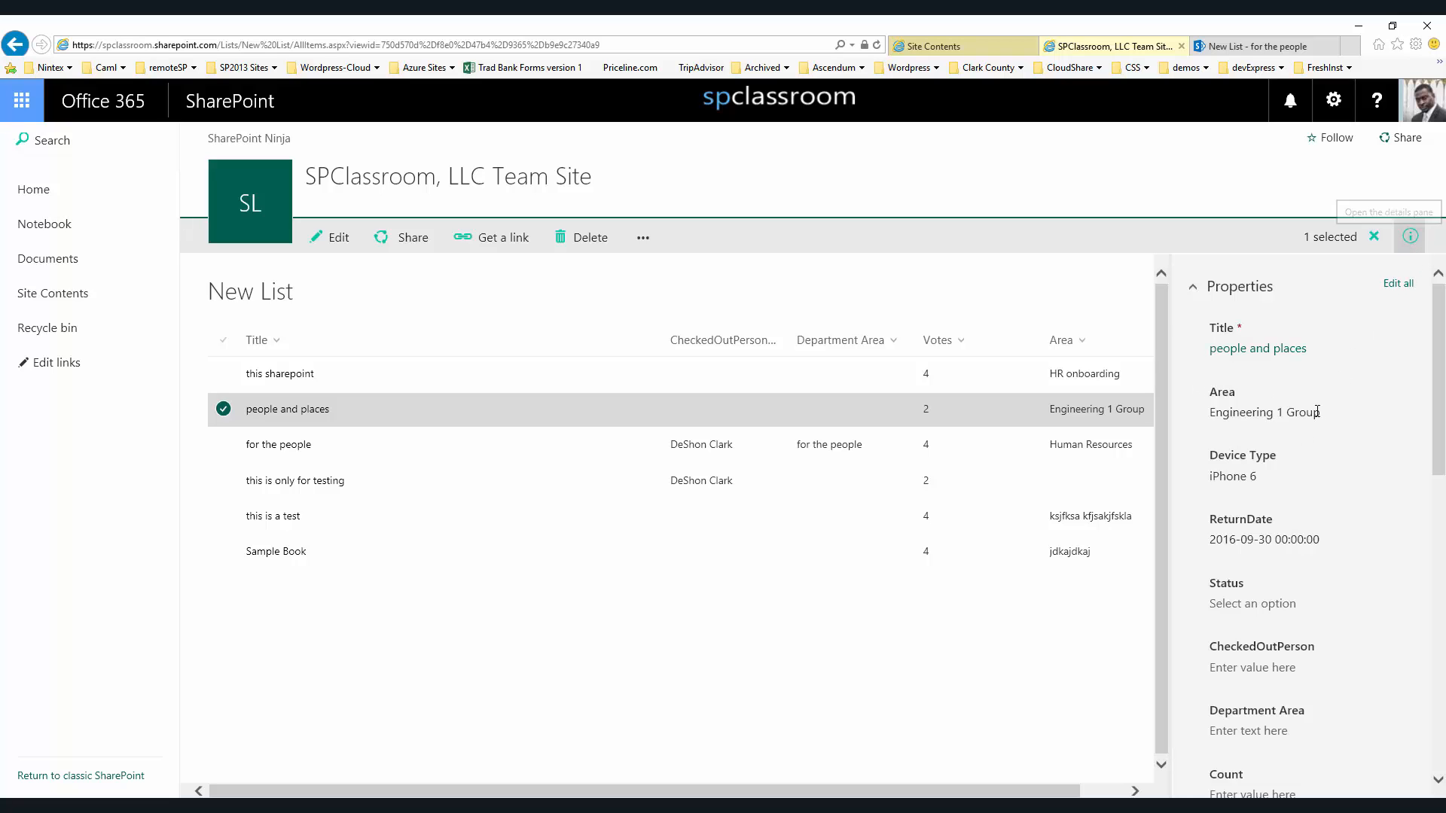
scroll(1197, 557, "down", 4)
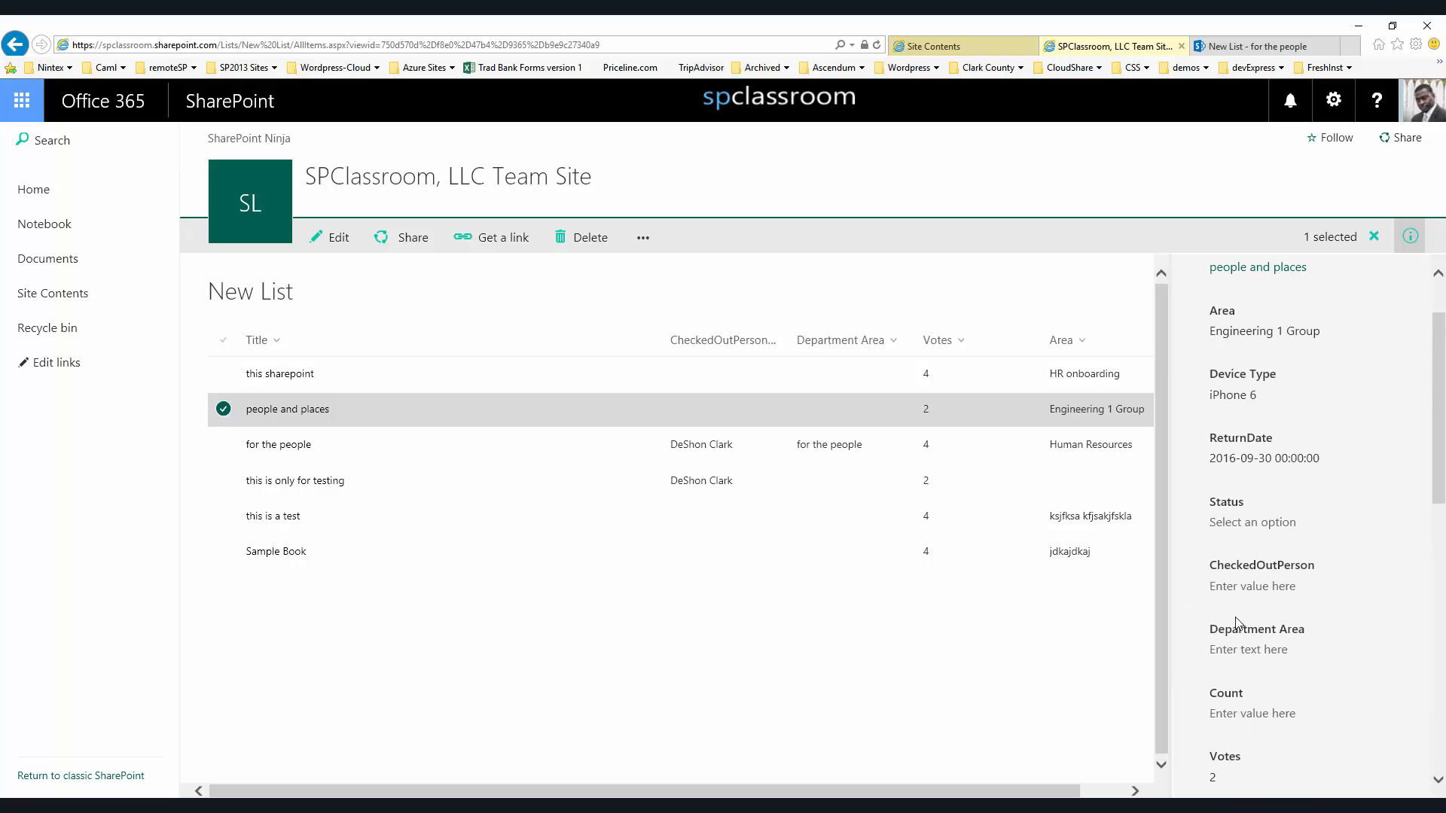
scroll(1264, 430, "down", 5)
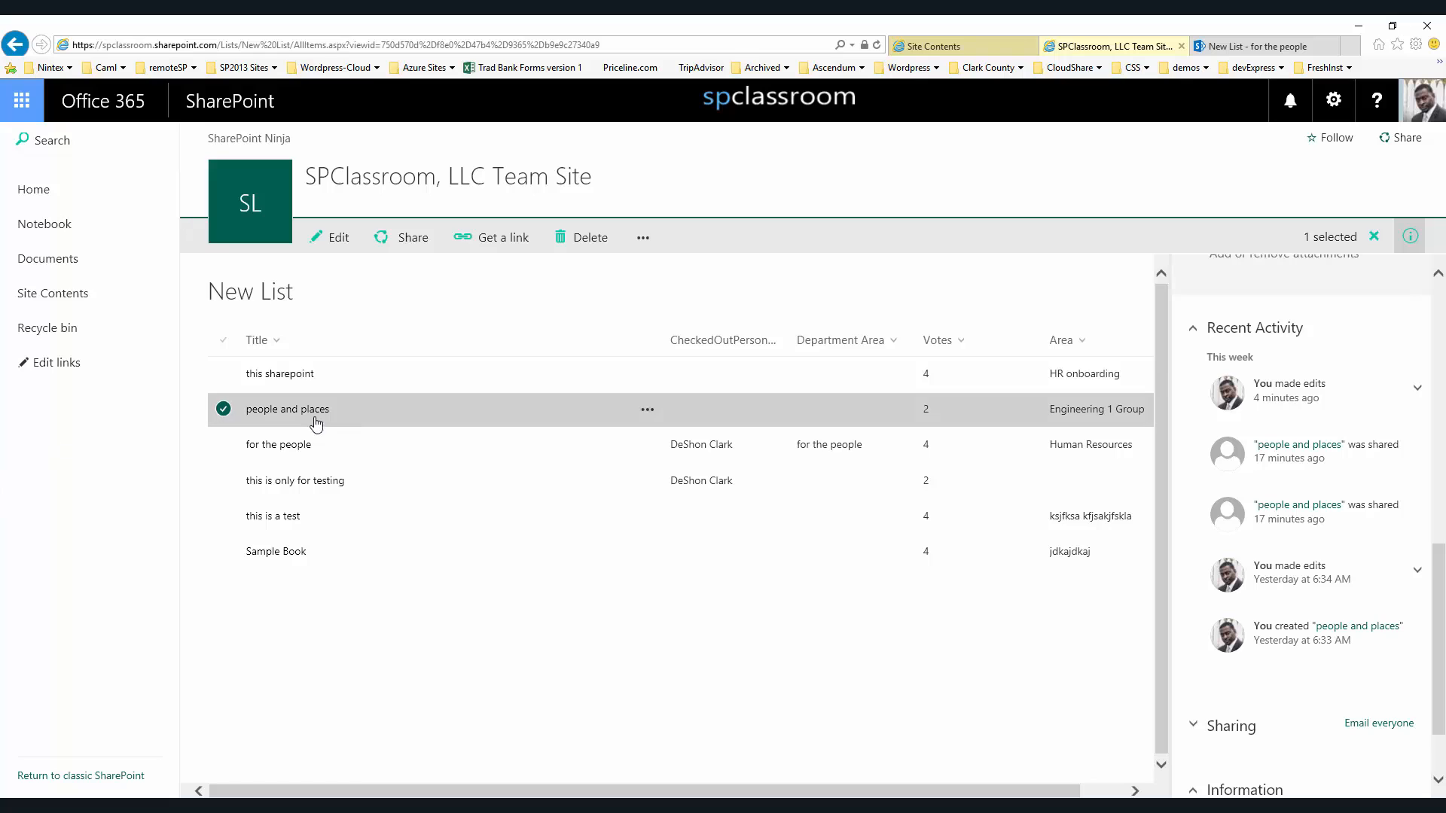
scroll(1329, 575, "down", 1)
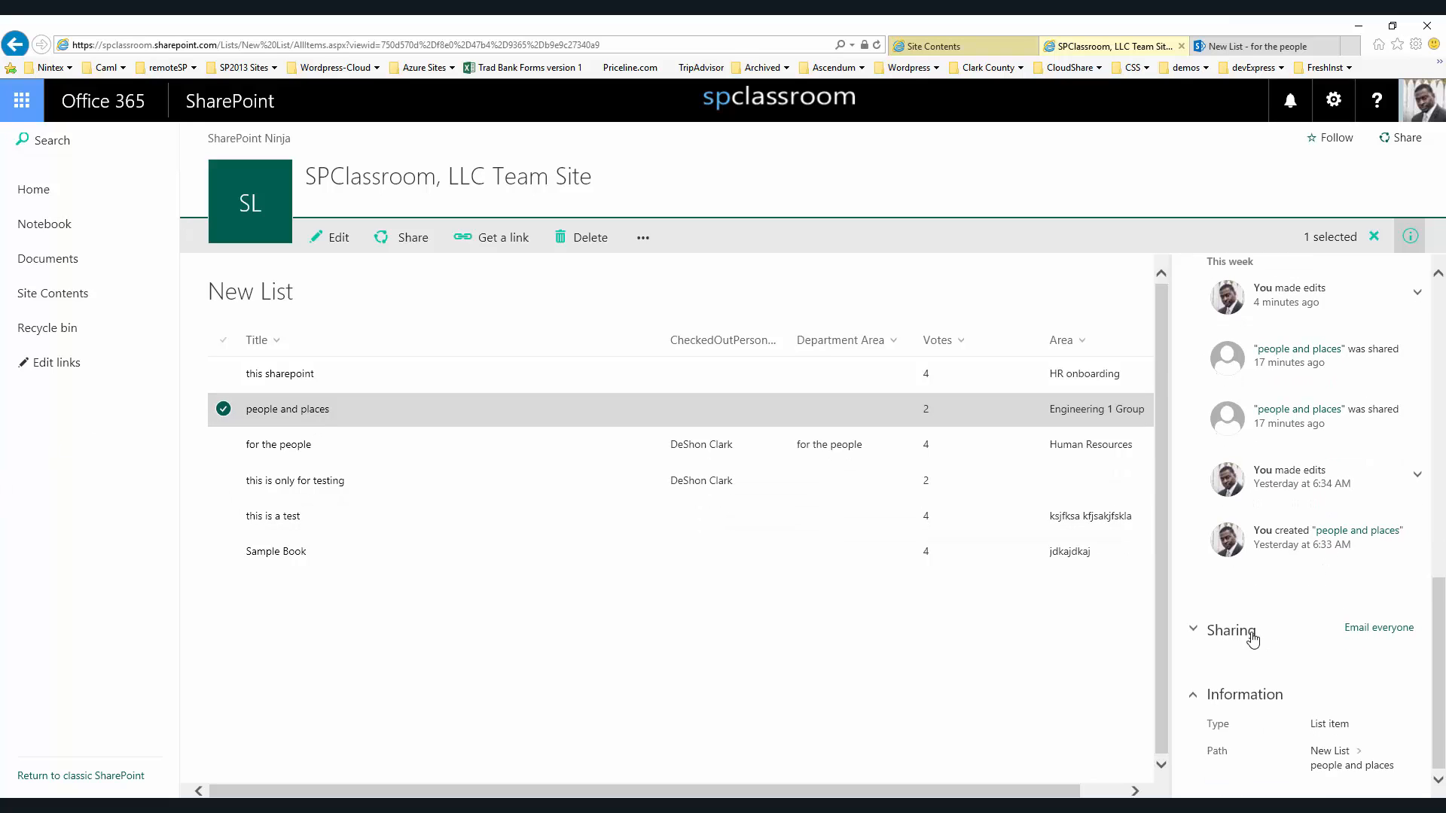
left_click(1227, 632)
scroll(1308, 387, "up", 2)
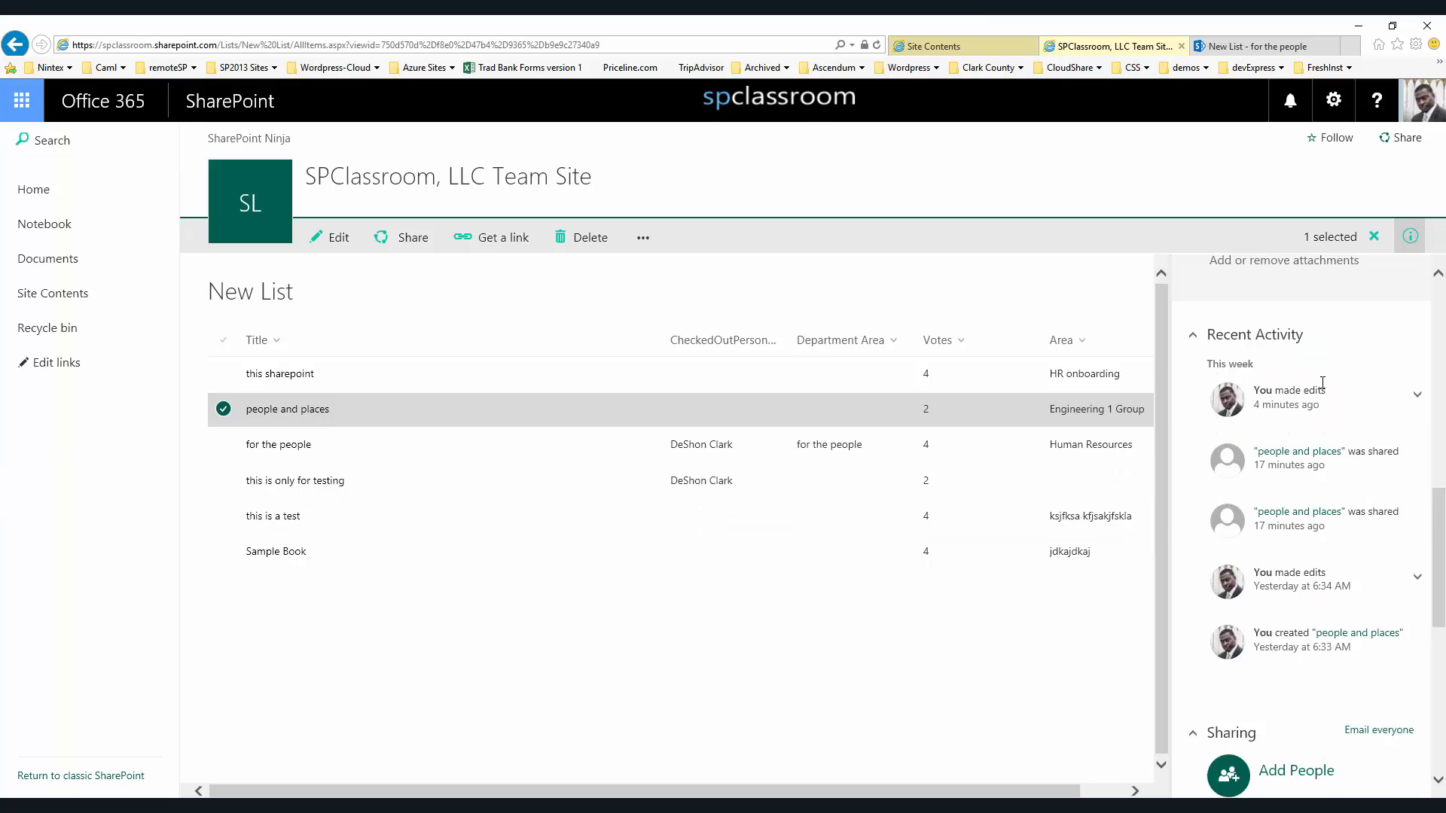
scroll(1259, 588, "down", 4)
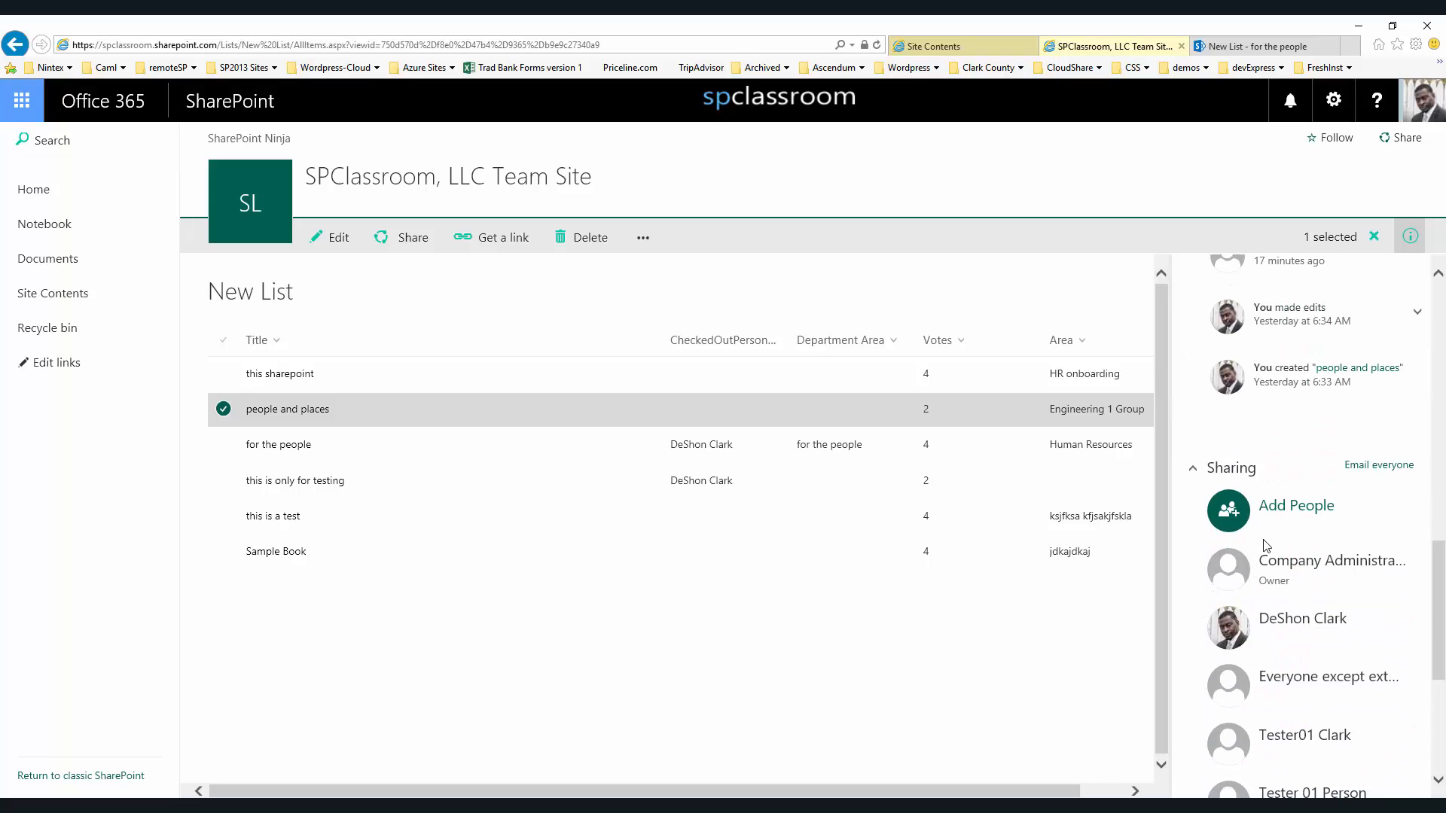
Review the remaining people the "people and places" item is shared with and its information section
scroll(1265, 543, "down", 2)
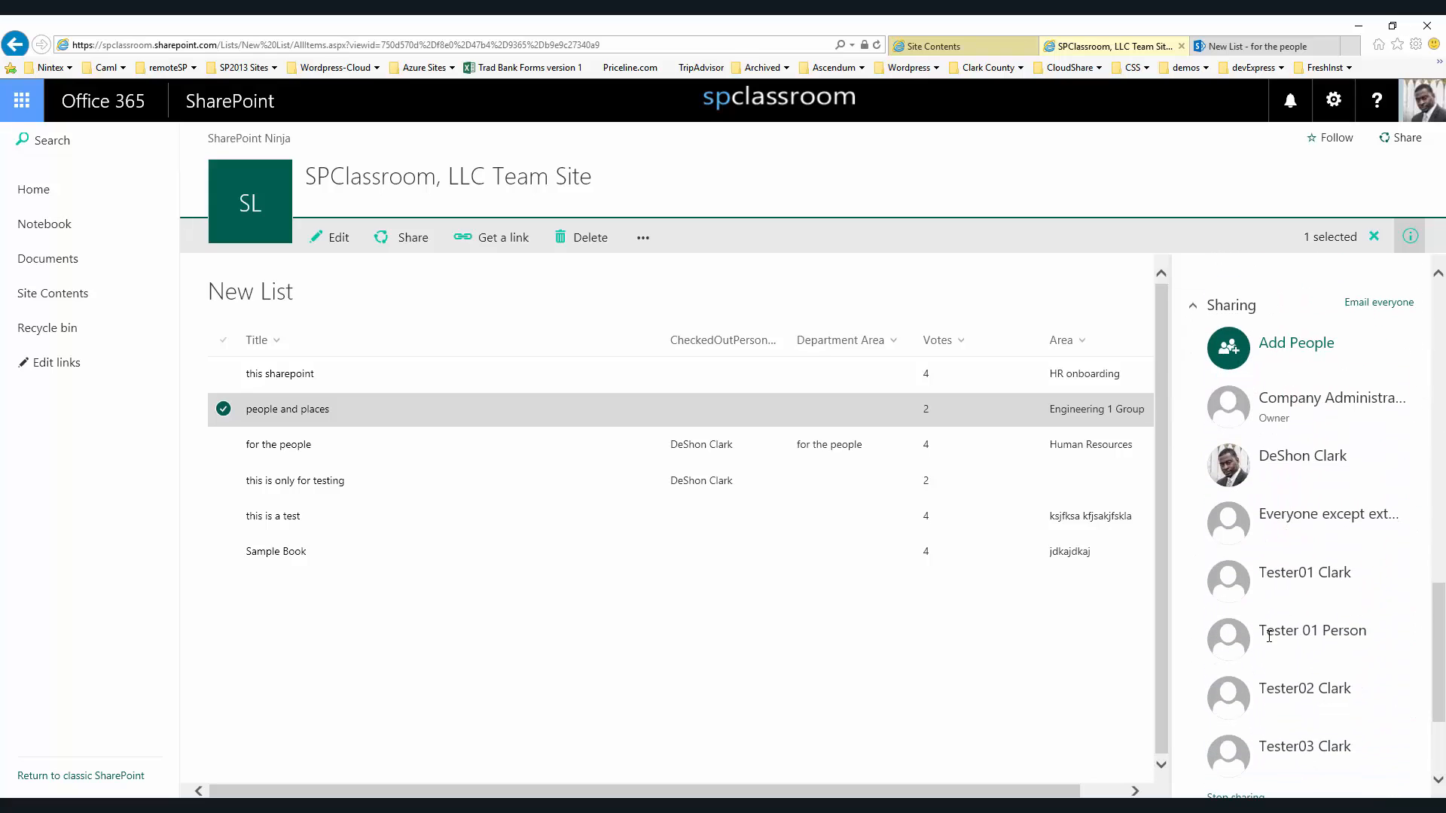
scroll(1269, 636, "down", 2)
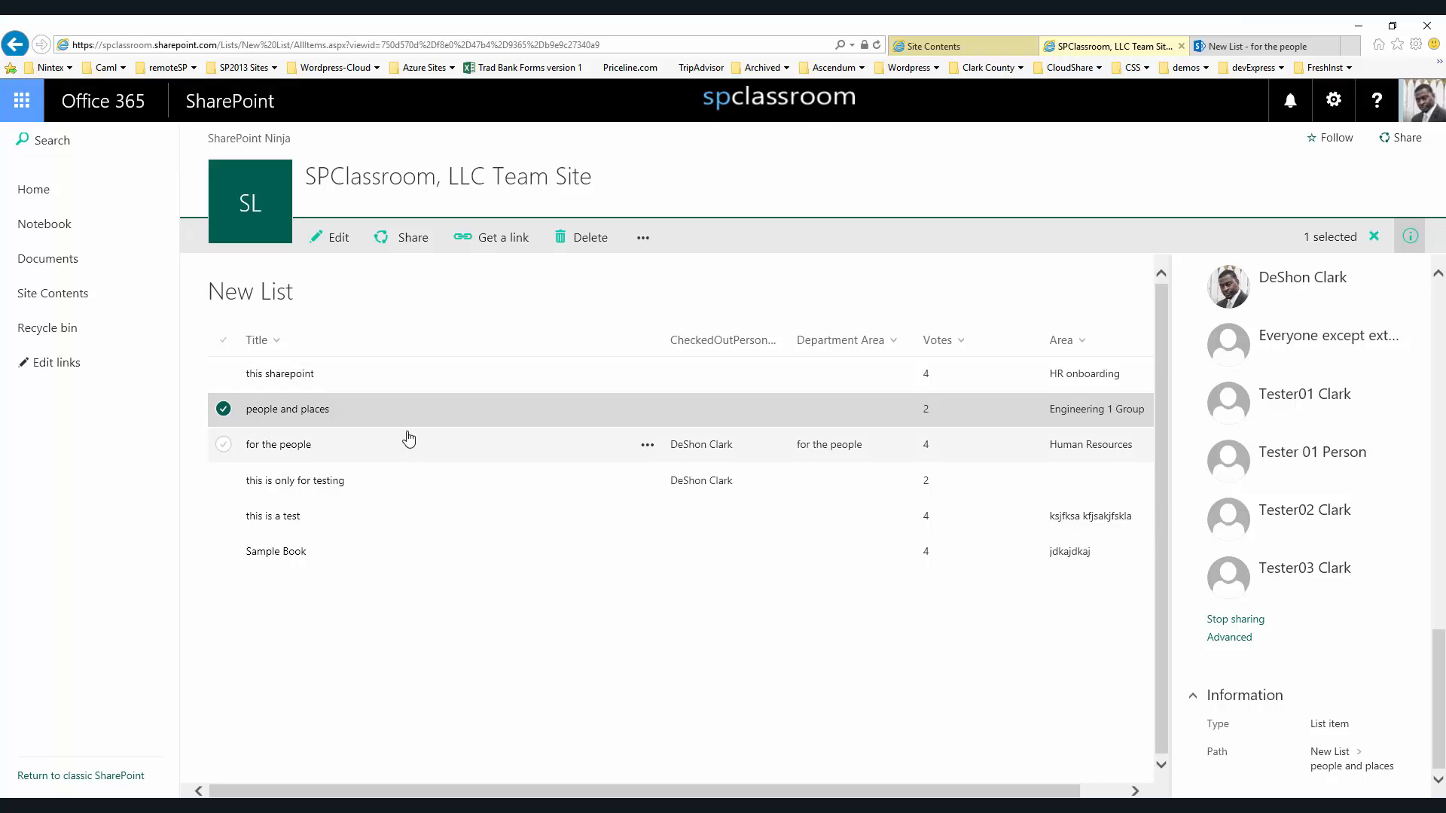
mouse_move(990, 793)
left_mouse_down()
mouse_move(1062, 793)
mouse_move(979, 797)
left_mouse_up()
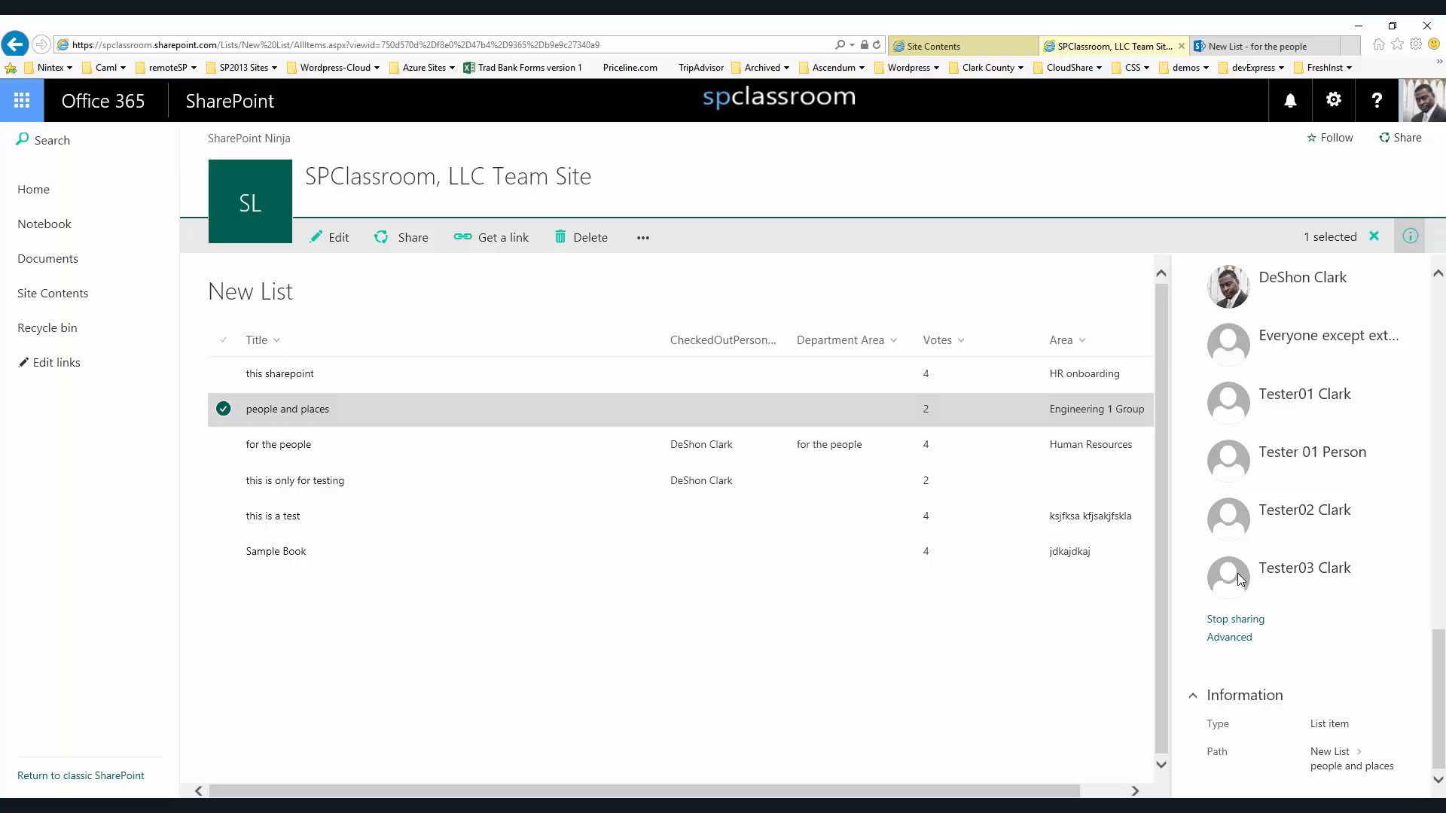
Select only the "for the people" item and review its properties, recent activity and sharing details
left_click(223, 444)
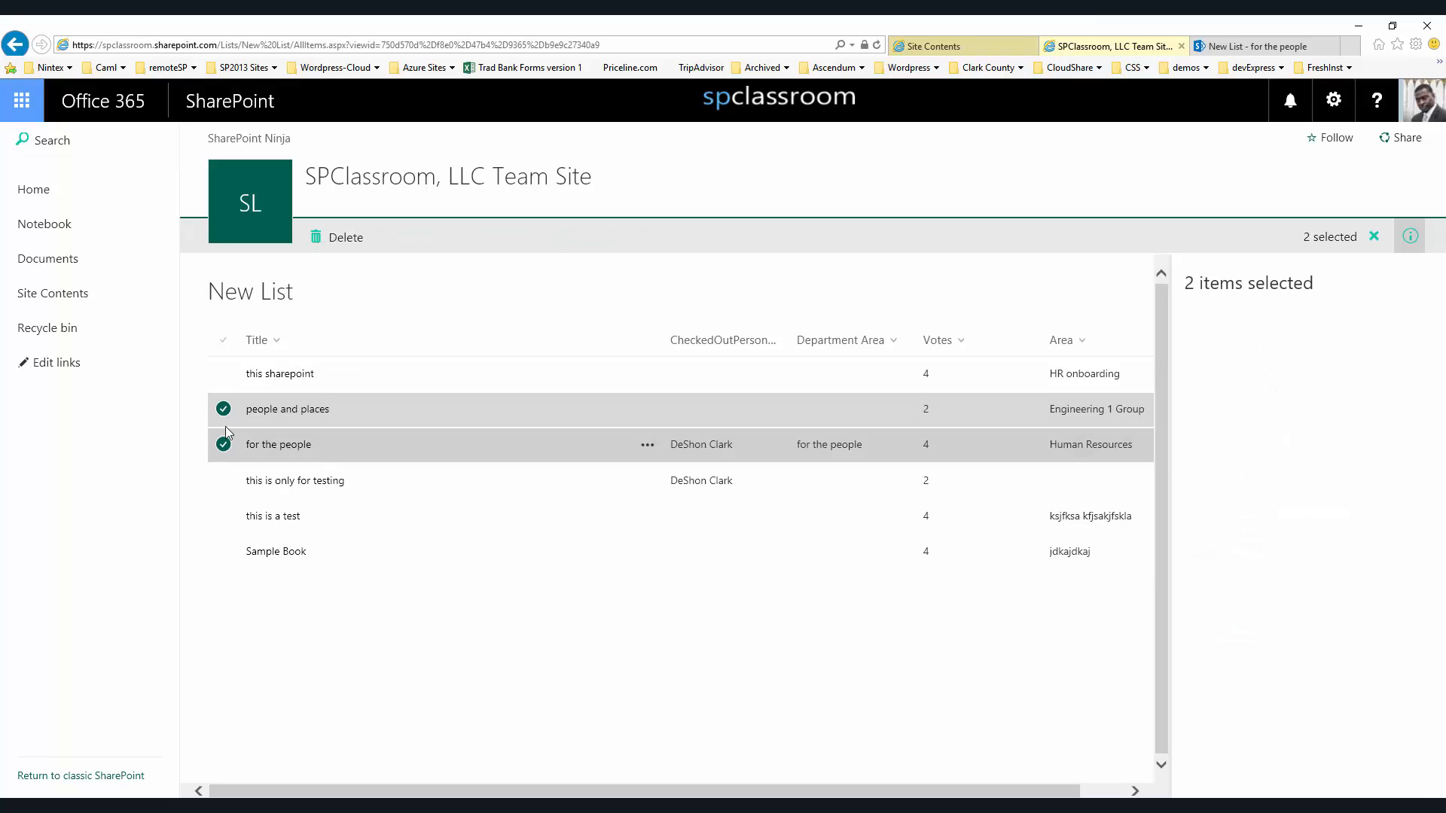
left_click(222, 409)
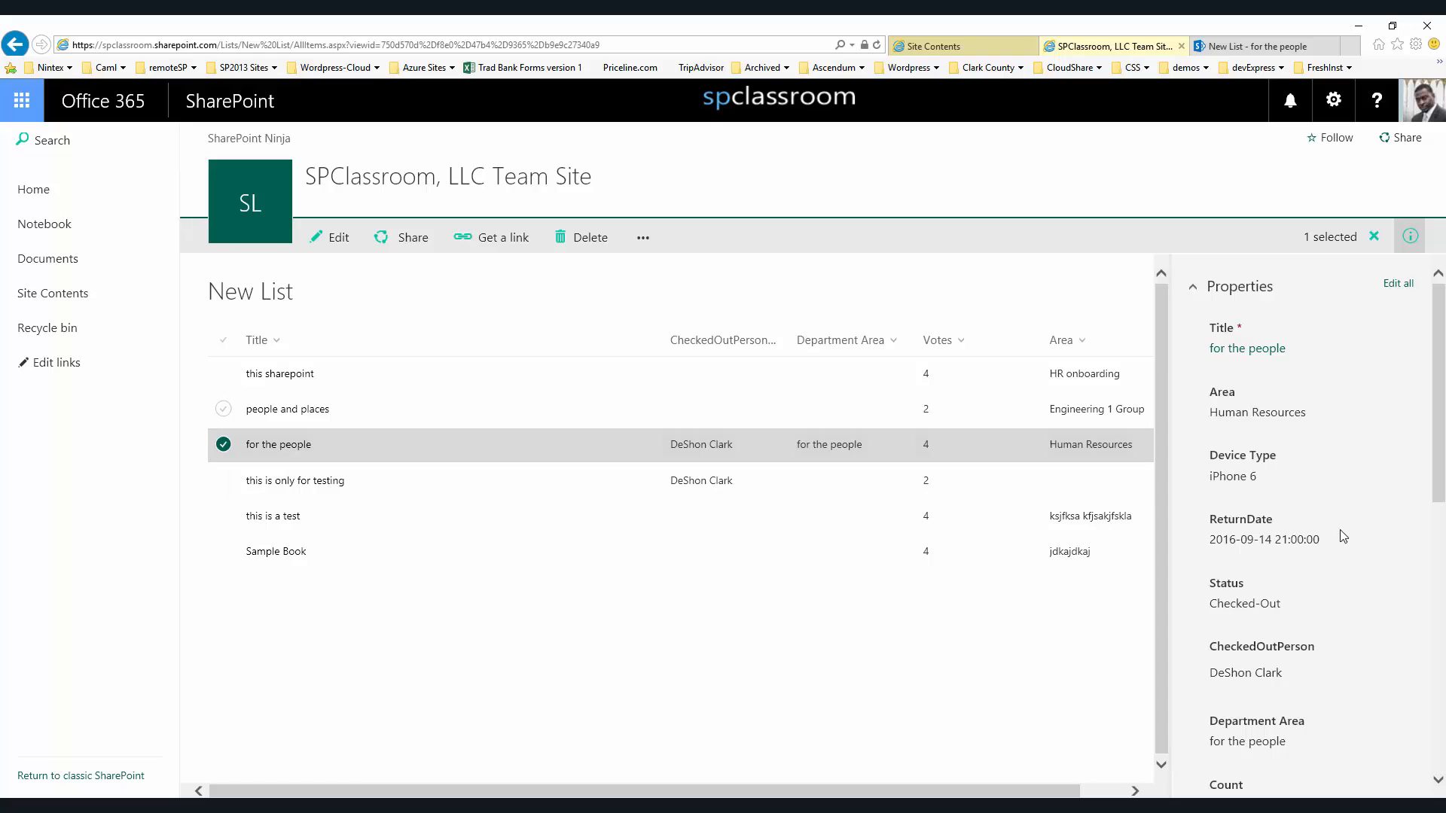
scroll(1310, 529, "down", 10)
left_click(1232, 646)
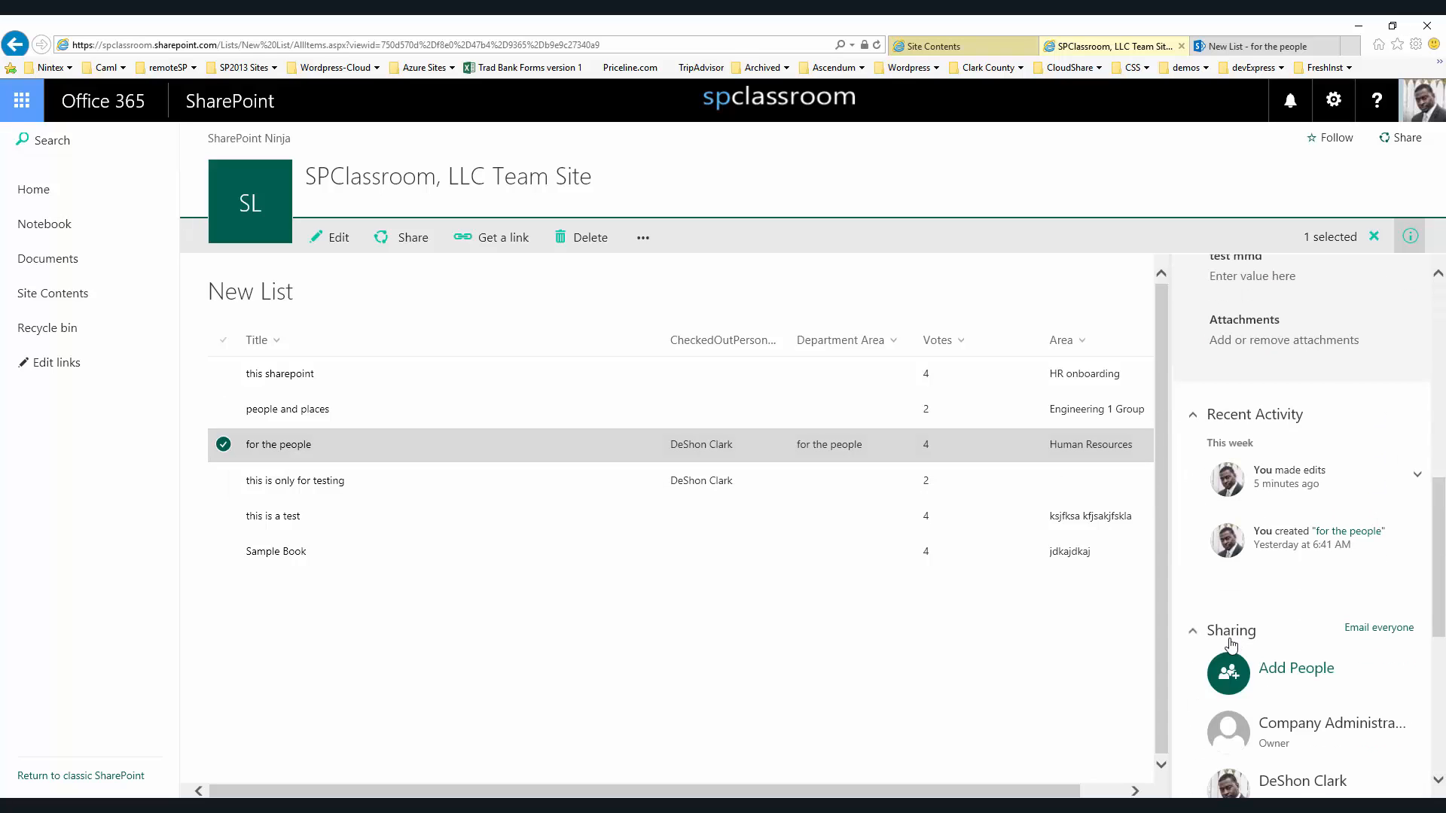
scroll(1242, 629, "down", 5)
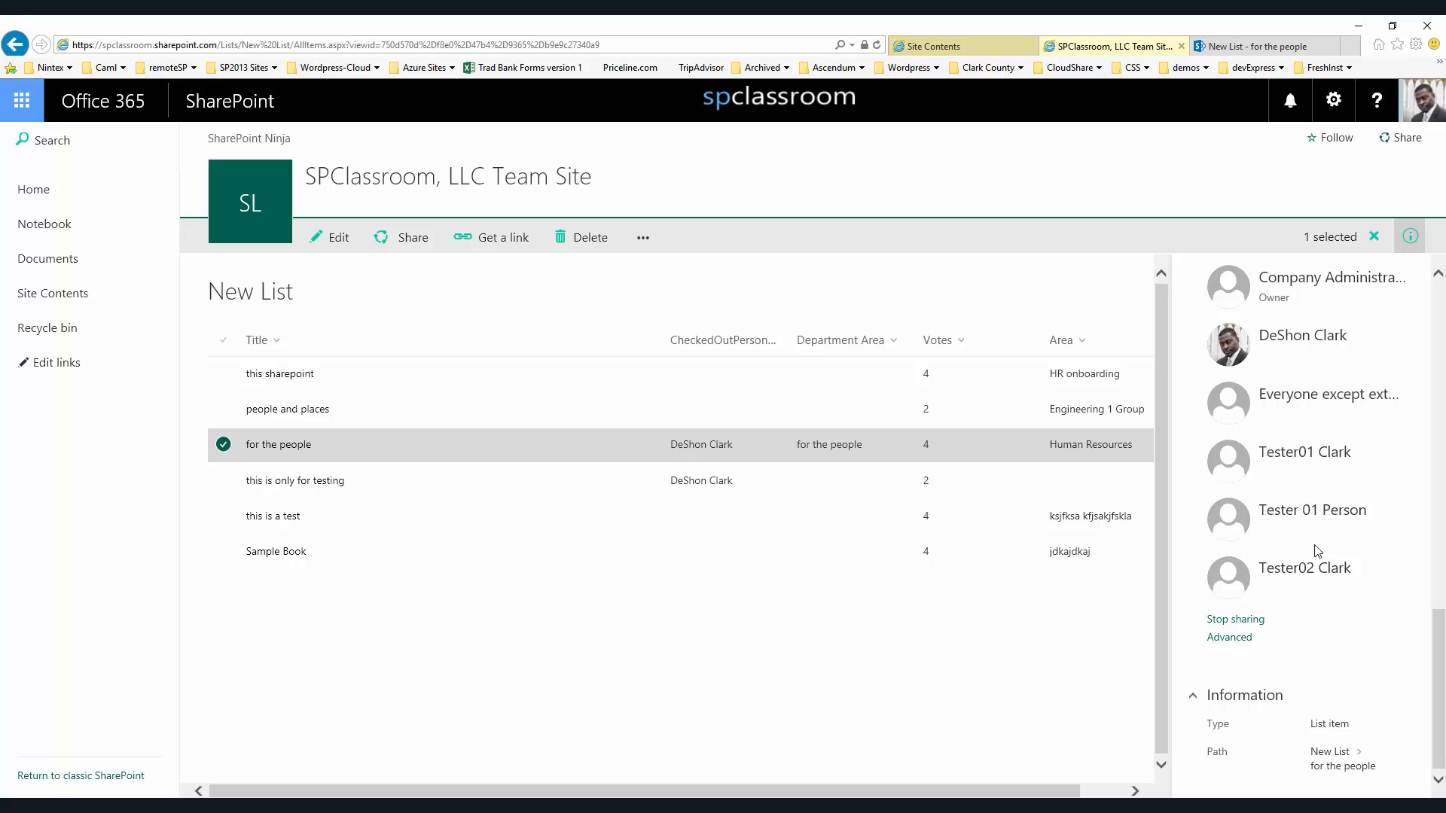
Switch the selection back to the "people and places" item and review its recent activity
left_click(223, 409)
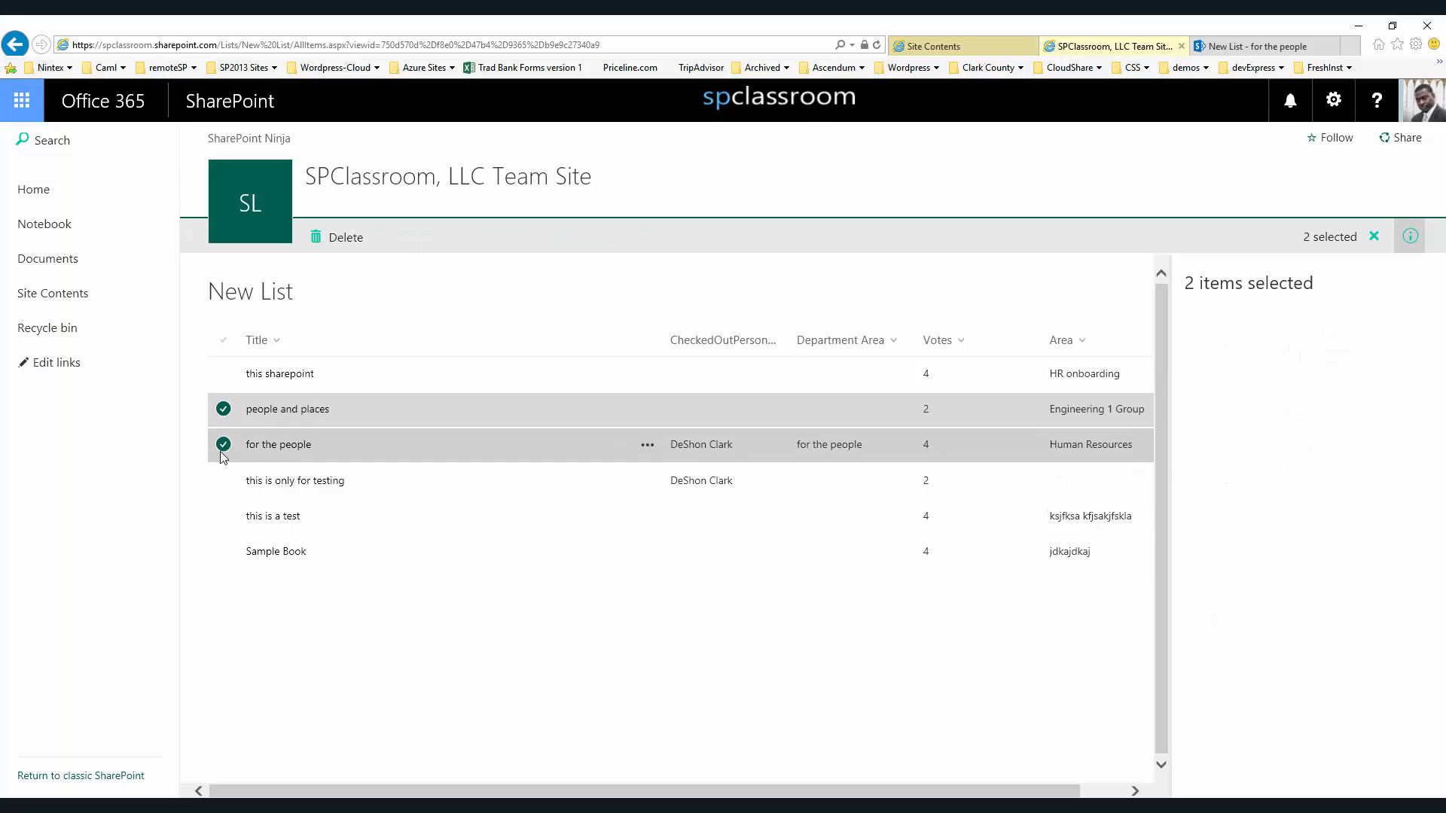
left_click(223, 444)
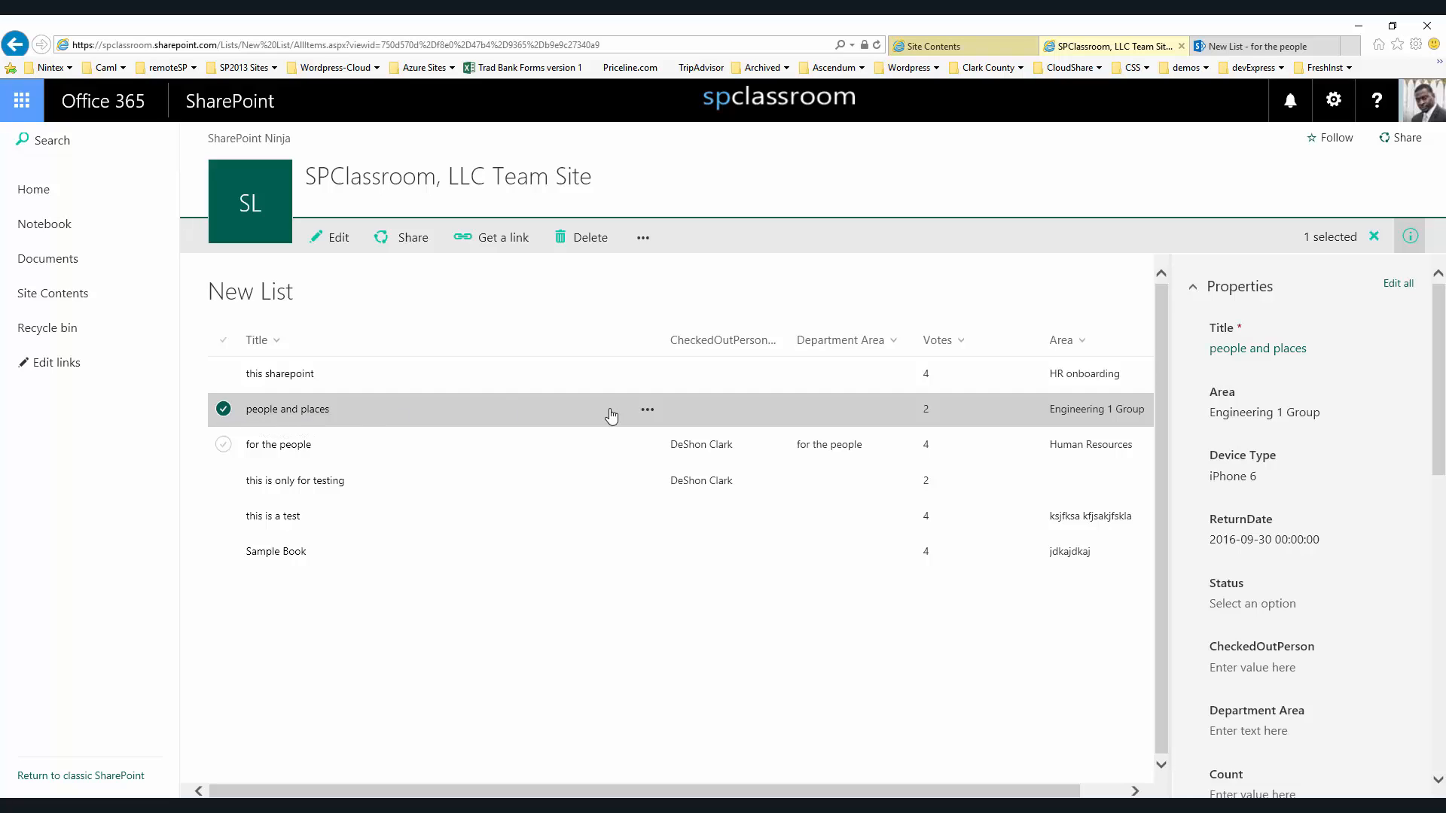
scroll(1313, 535, "down", 10)
scroll(1323, 548, "up", 2)
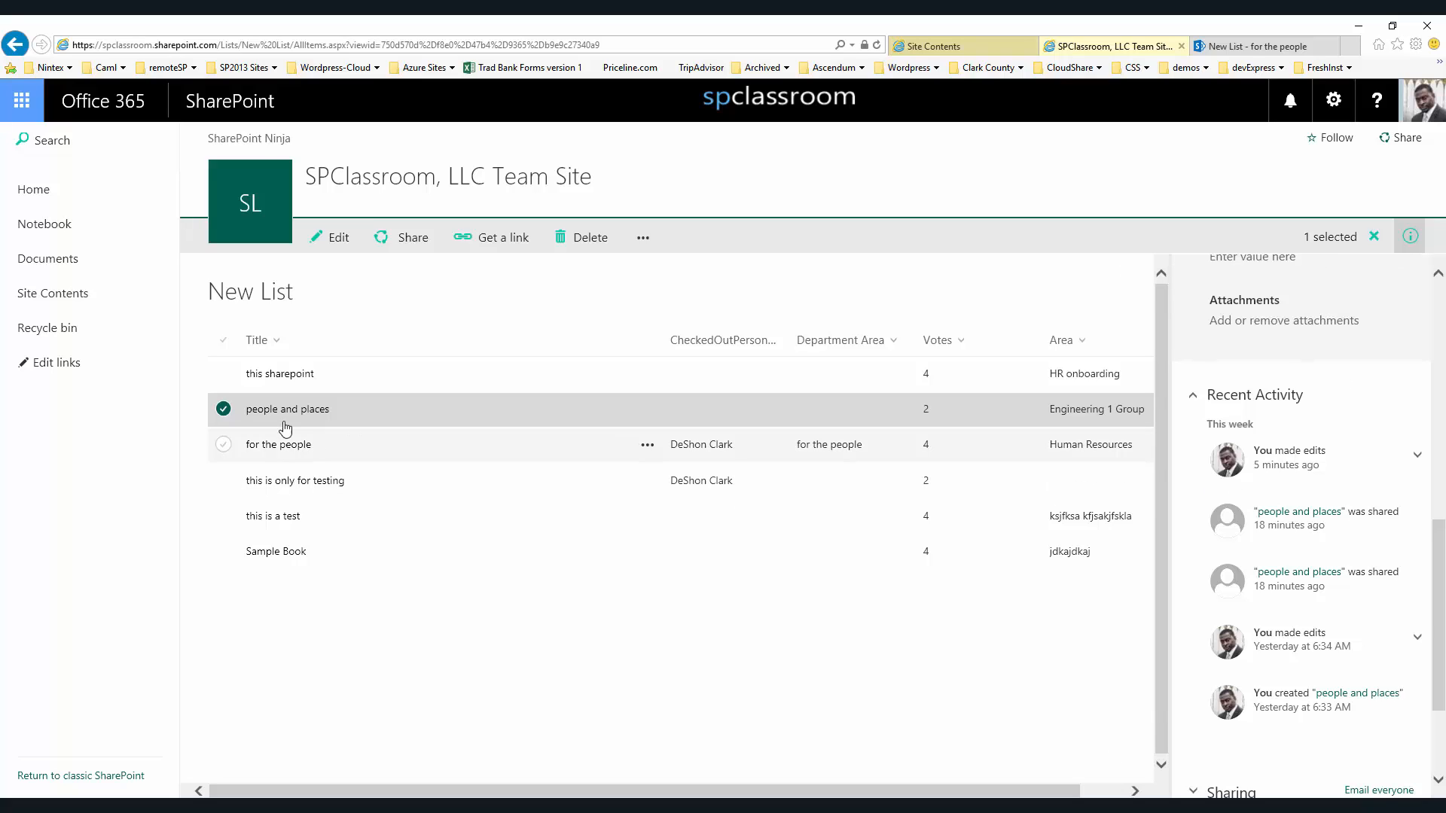
Clear the item selection, review the whole list's recent activity, and close and reopen the details pane
left_click(224, 412)
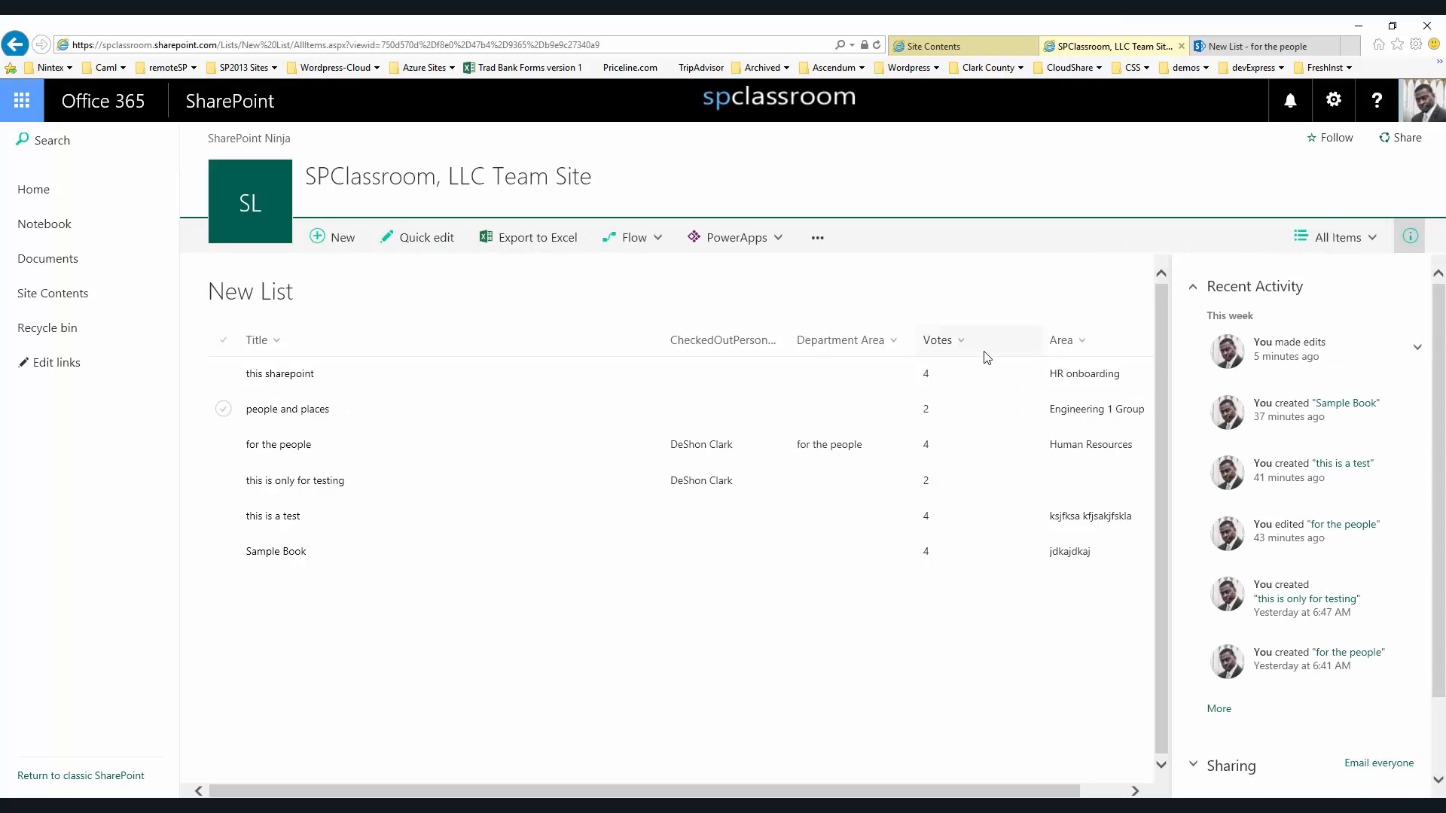
scroll(1256, 370, "down", 1)
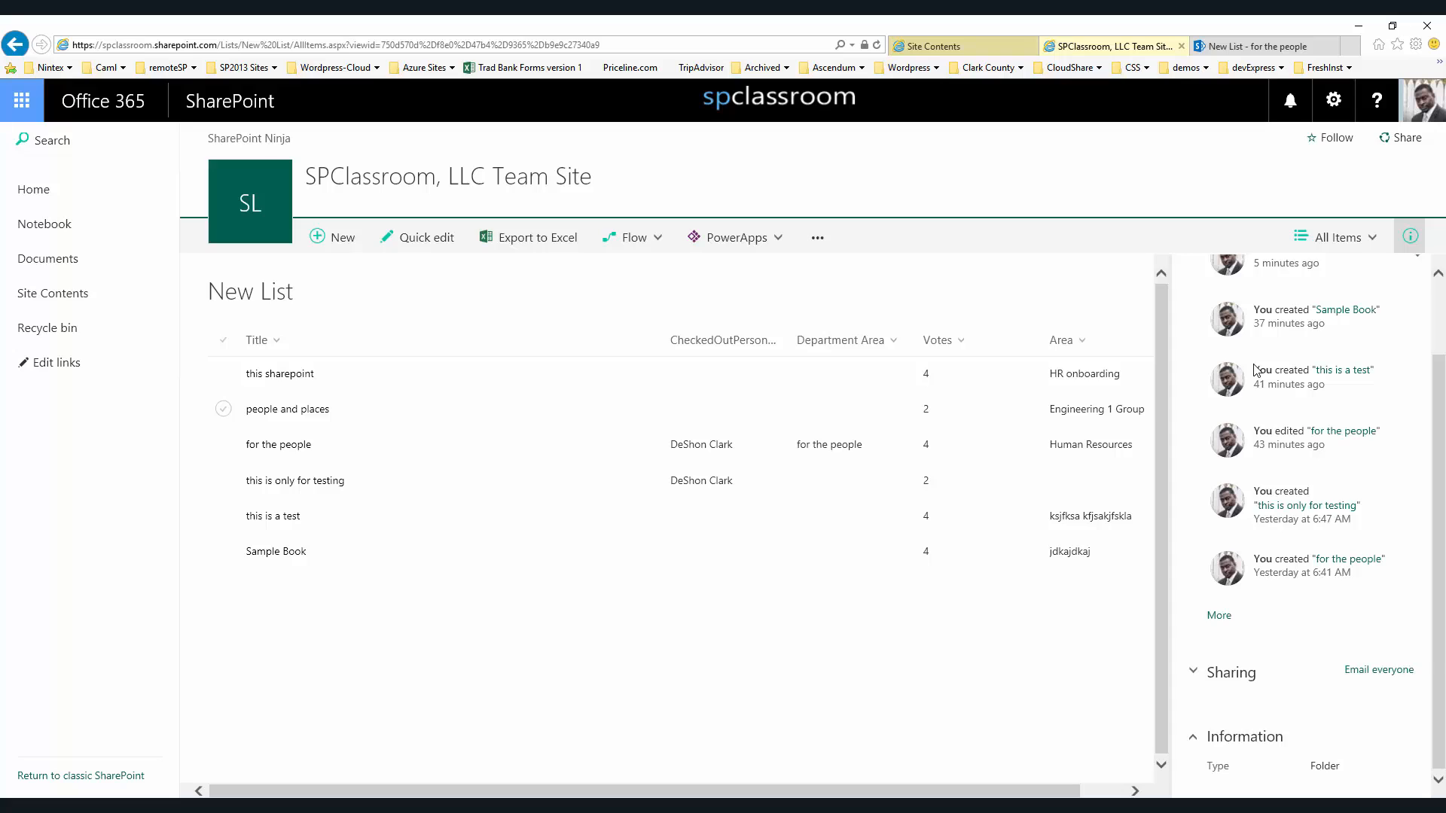
scroll(1256, 370, "up", 1)
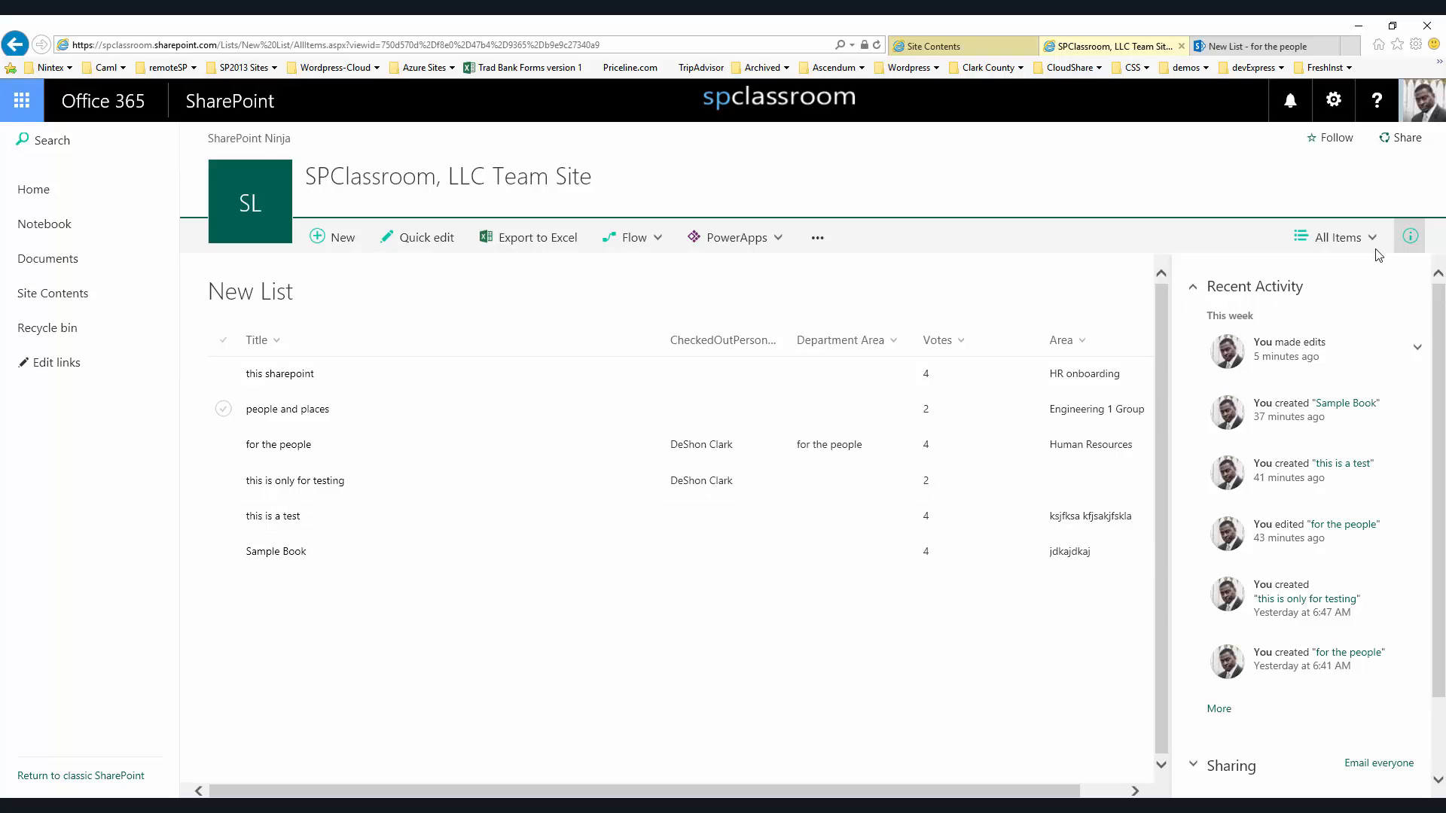
left_click(1412, 239)
left_click(1412, 239)
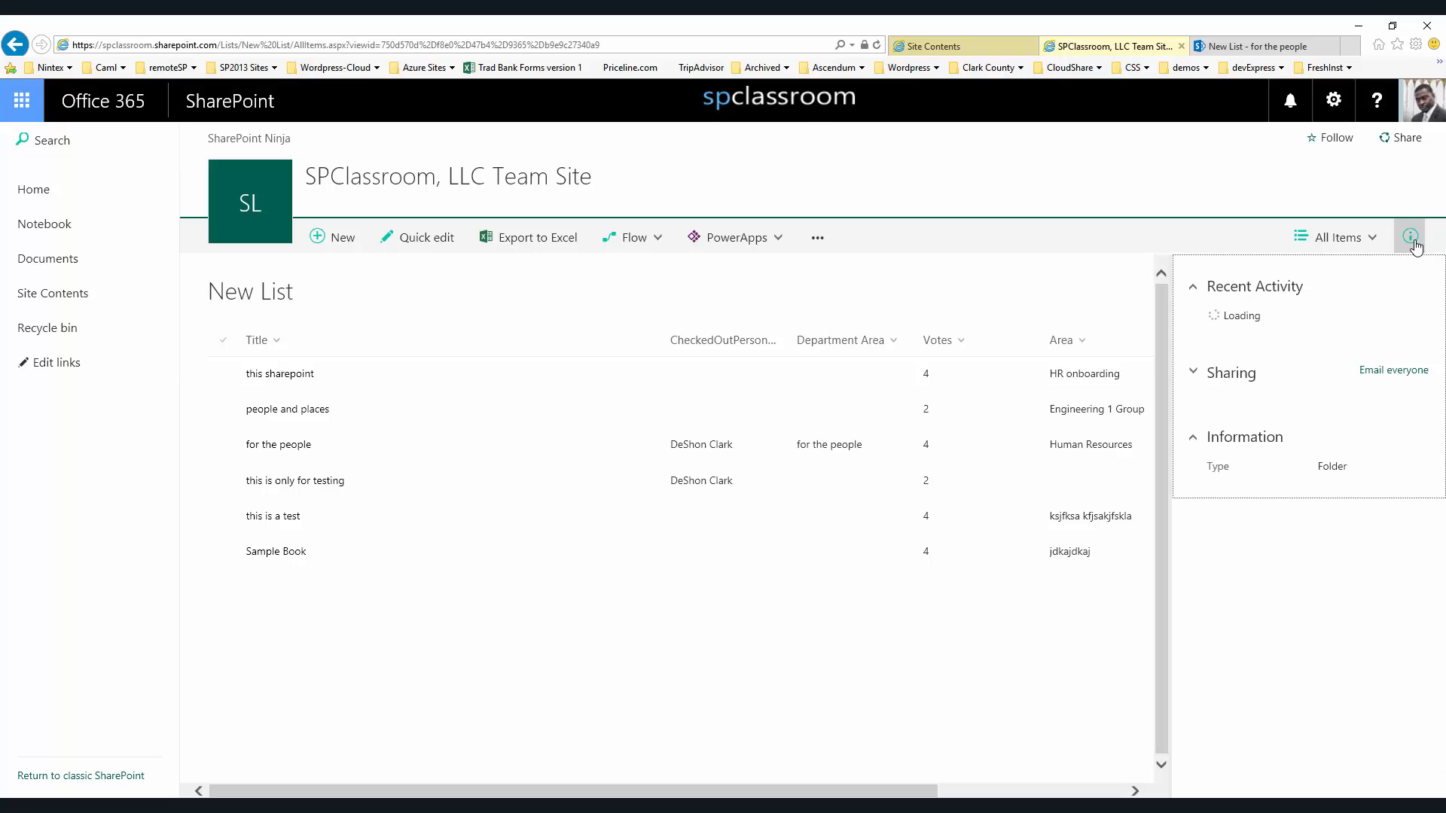
Open the list settings and allow items in the list to be rated using Likes
left_click(1349, 246)
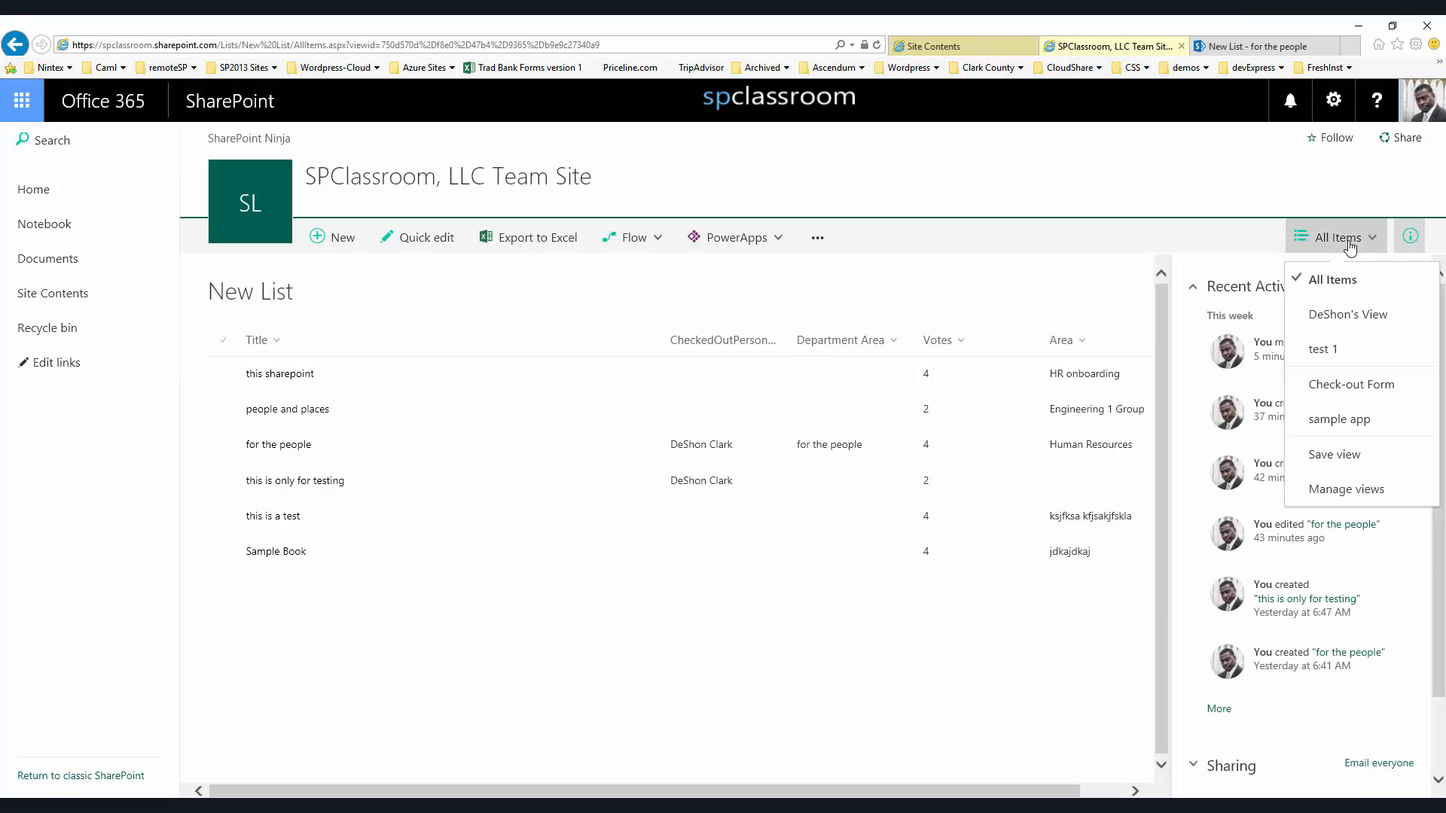
left_click(1360, 490)
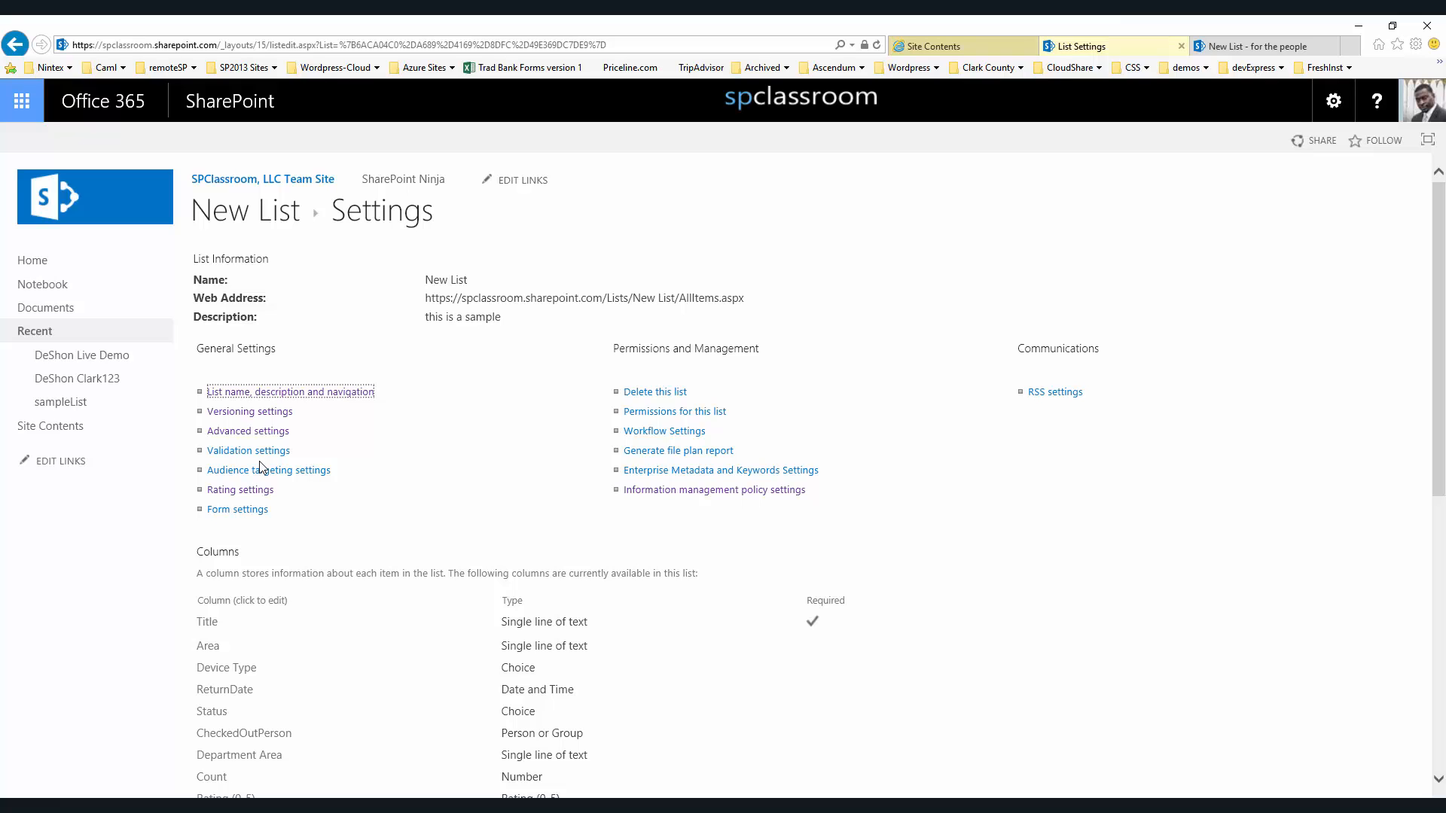
left_click(248, 490)
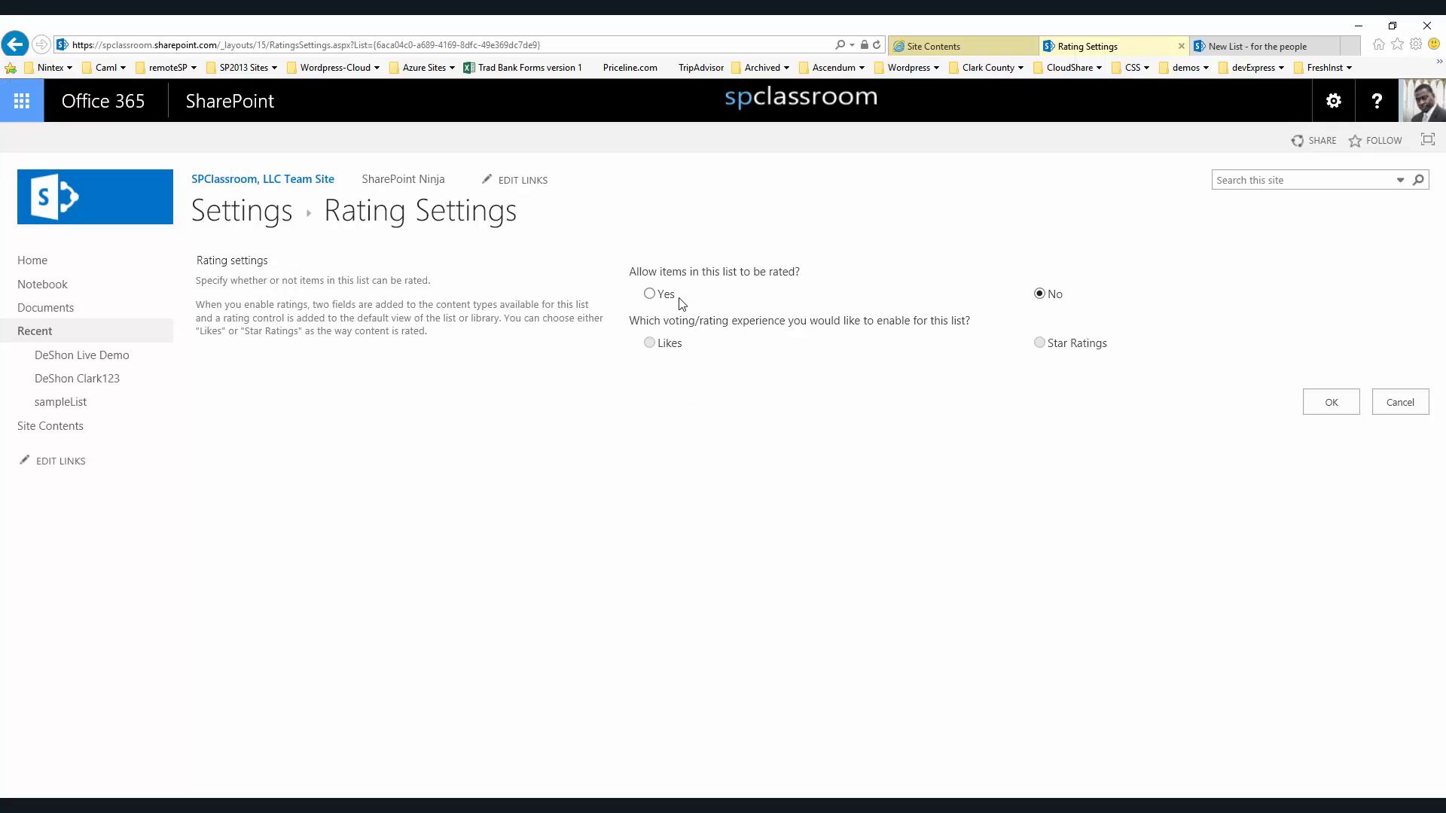
left_click(661, 295)
left_click(650, 343)
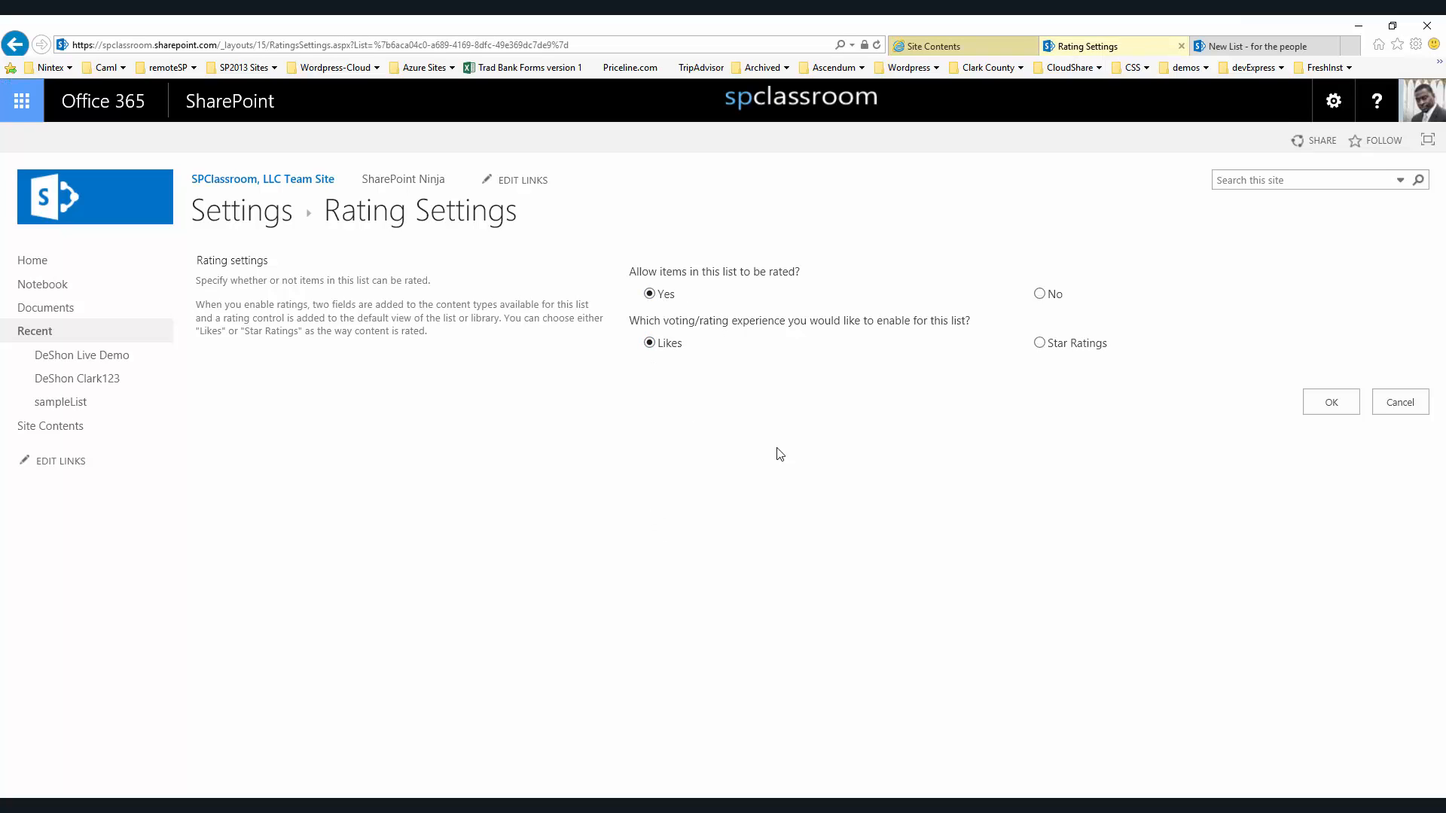
left_click(1331, 402)
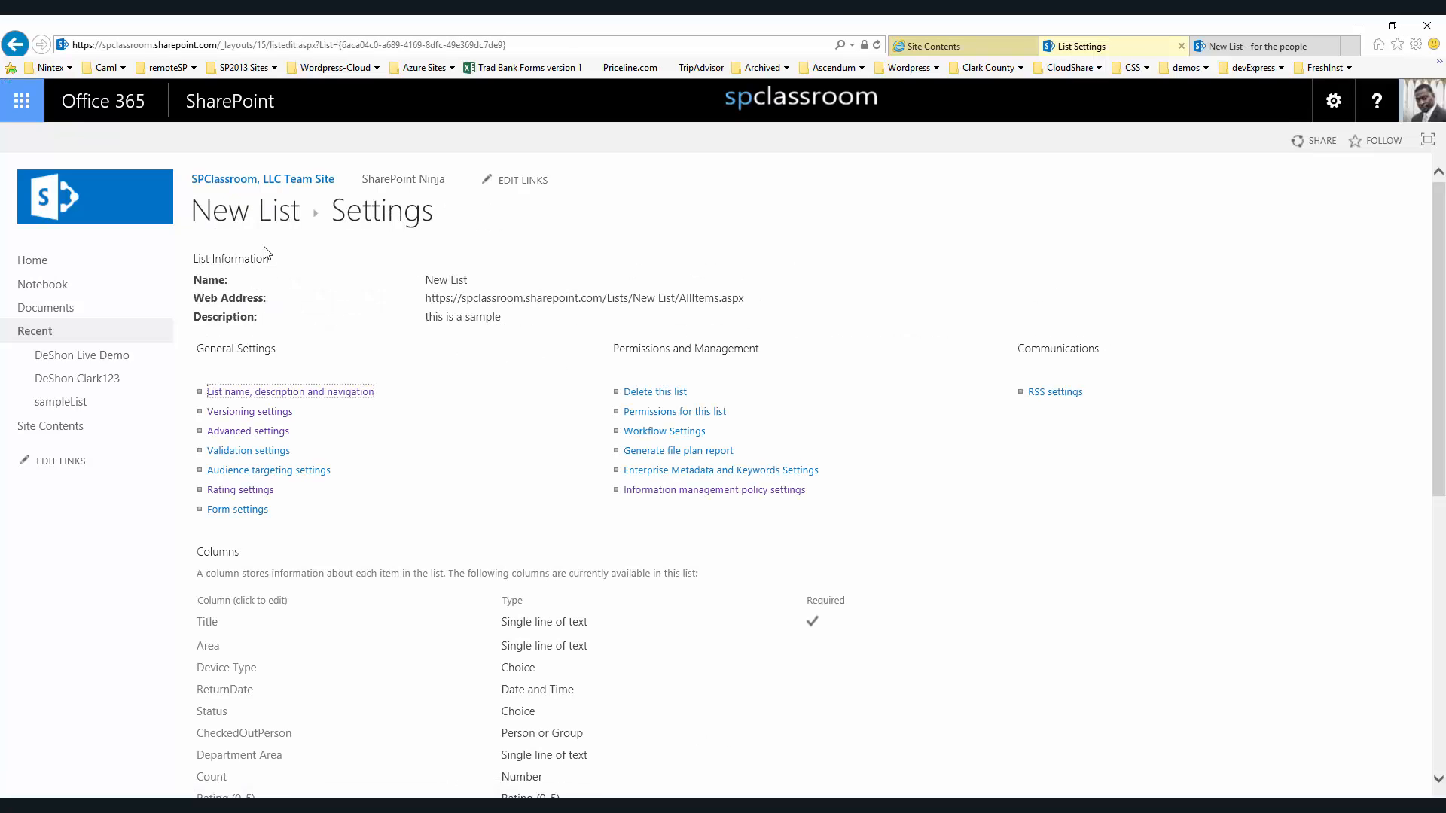
Return to the list and like the "people and places" and "this sharepoint" items
left_click(284, 211)
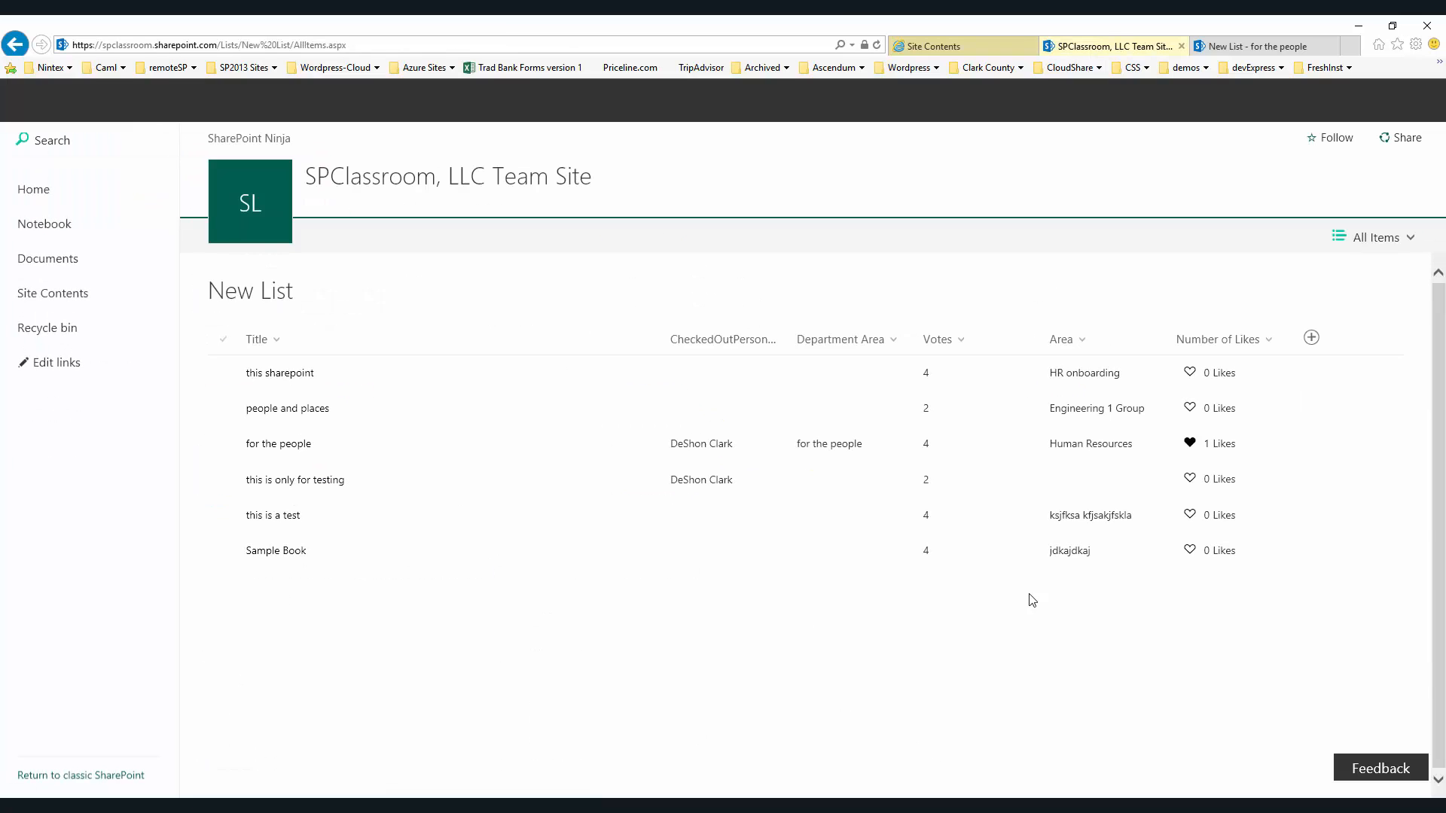
left_click(1189, 408)
left_click(1190, 372)
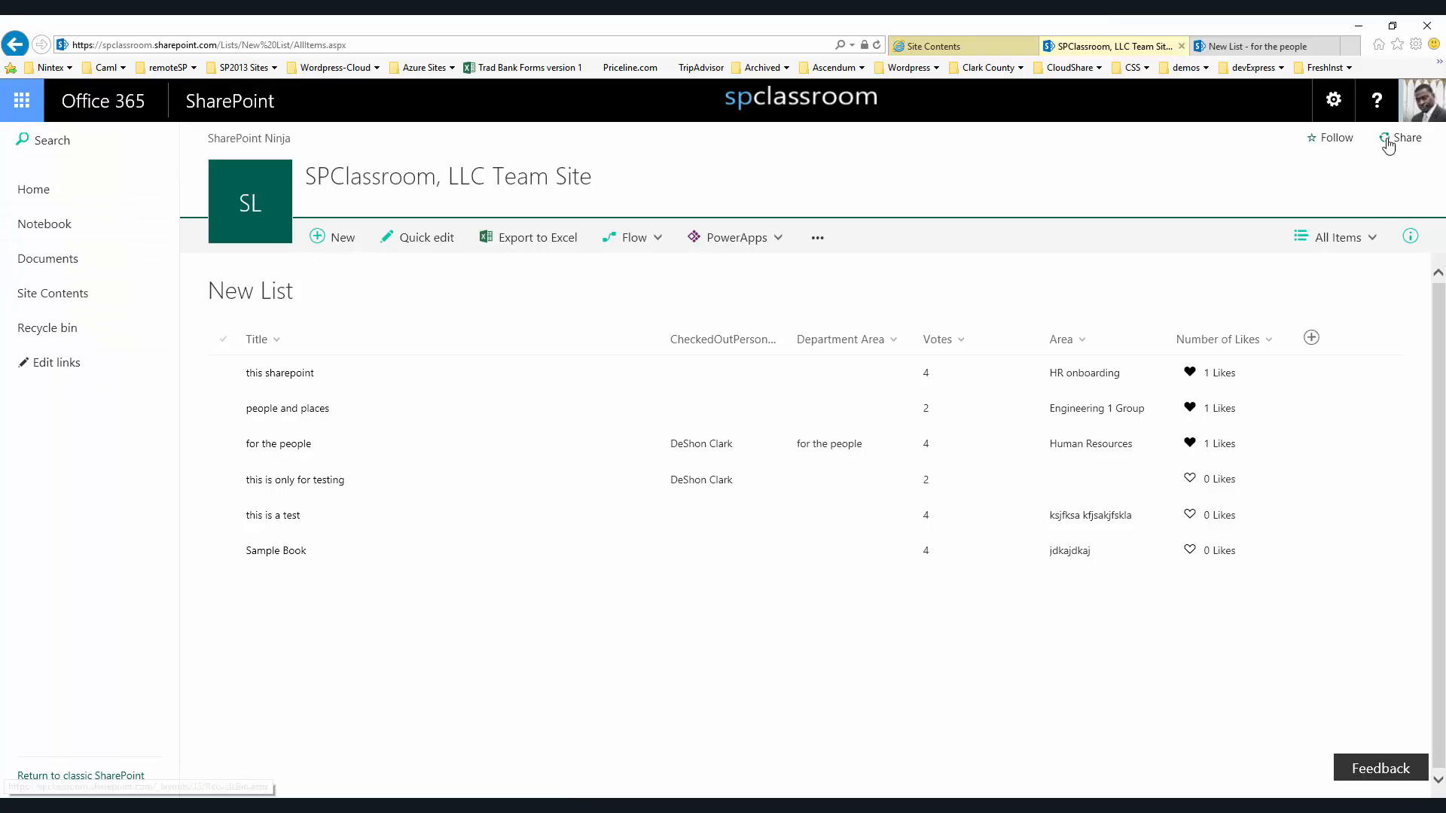
Set the list to display on the Quick Launch in its general settings and save
left_click(1338, 237)
left_click(1295, 506)
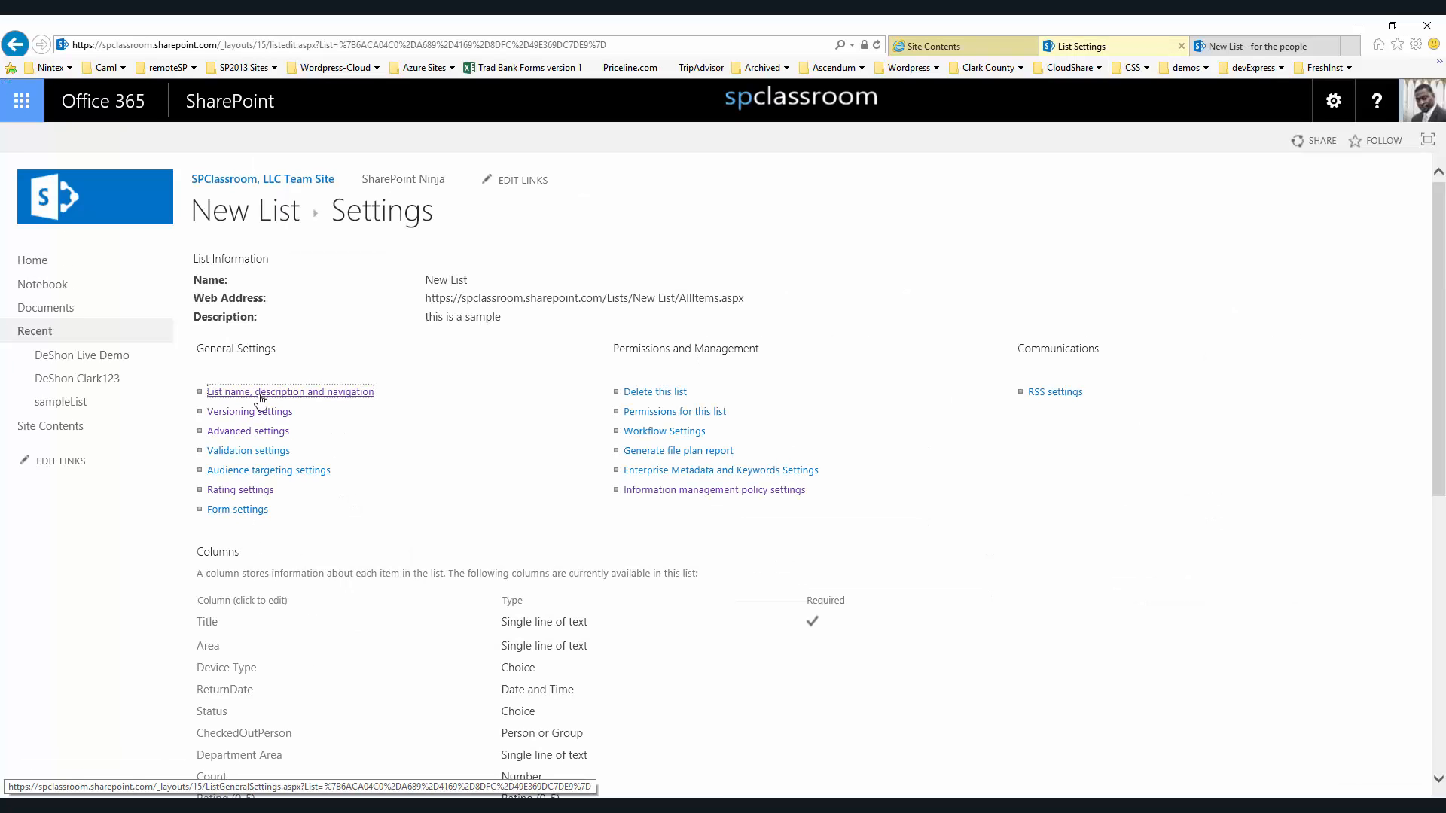
left_click(290, 393)
left_click(388, 447)
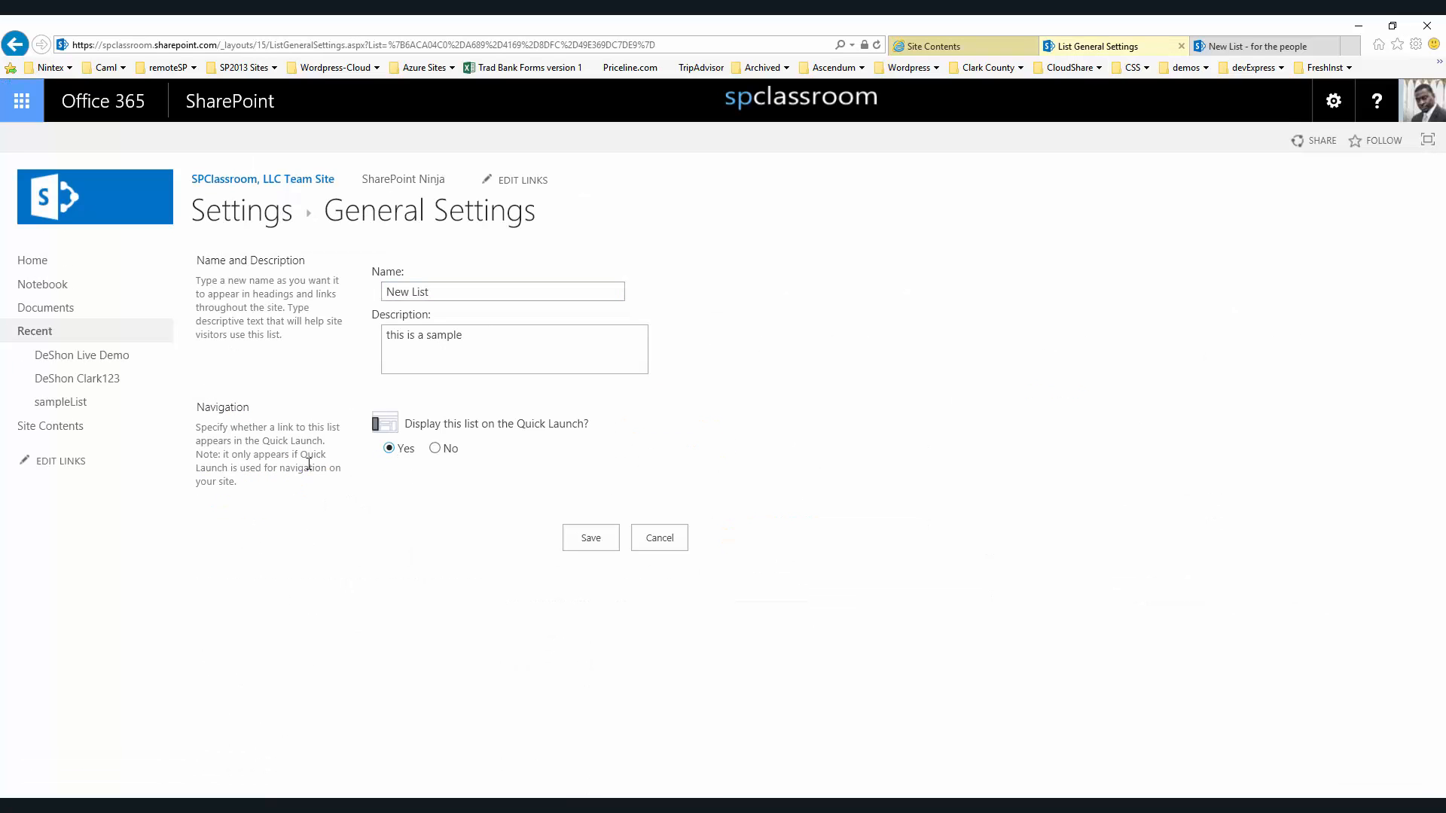
left_click(591, 542)
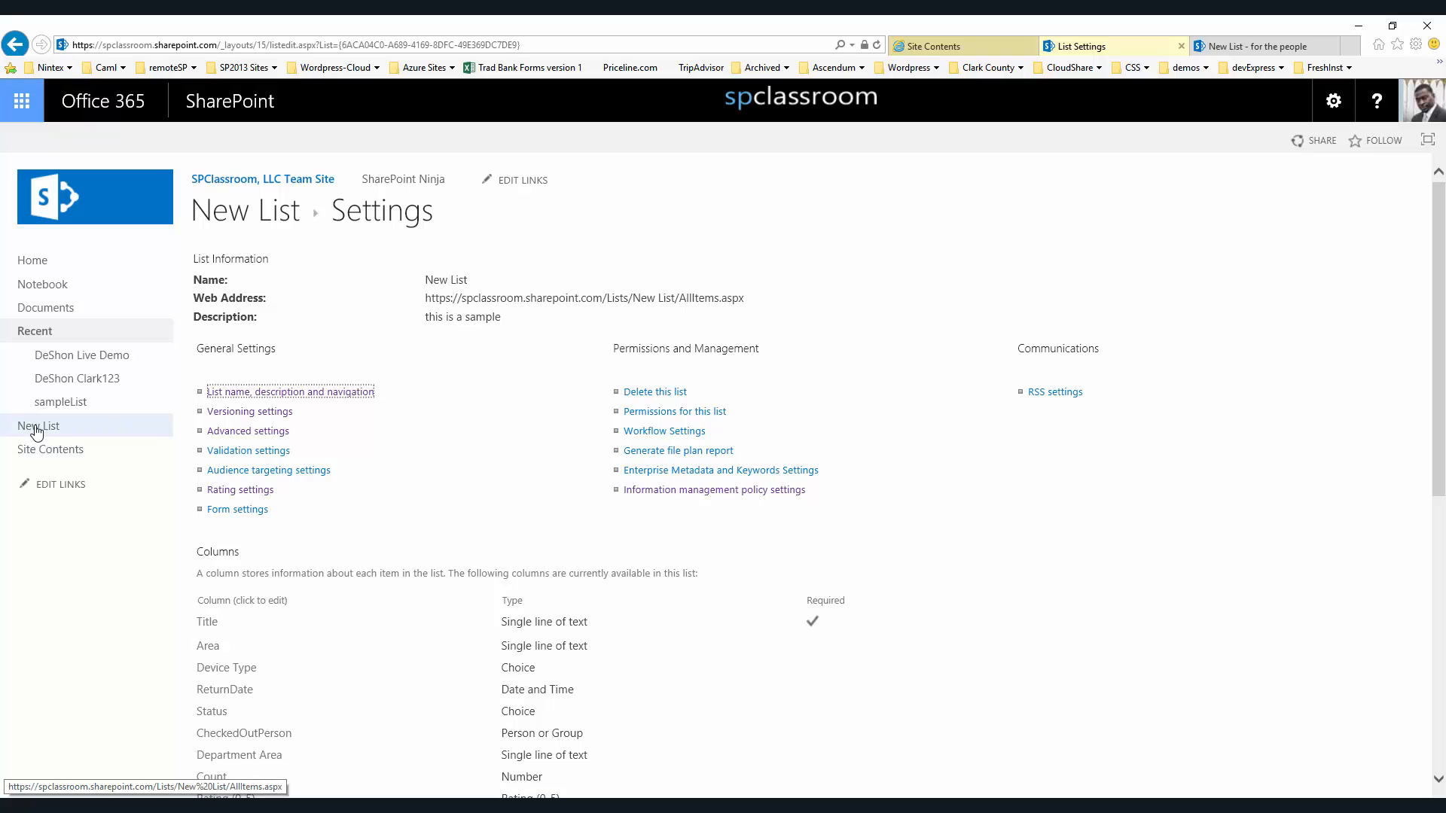
Rename the list to Device Checkout and save its general settings
left_click(321, 393)
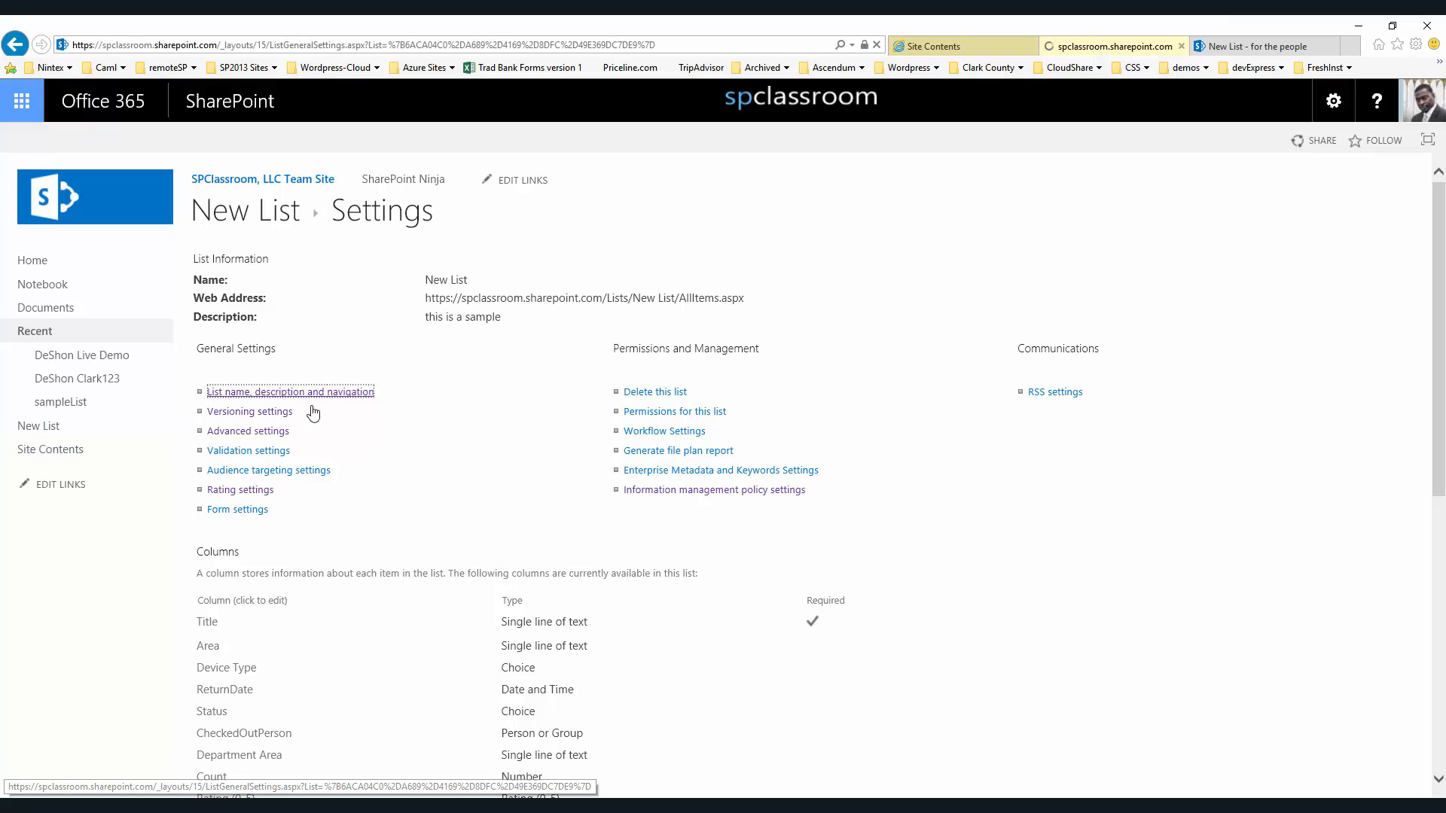
left_click_drag(490, 288, 2, 454)
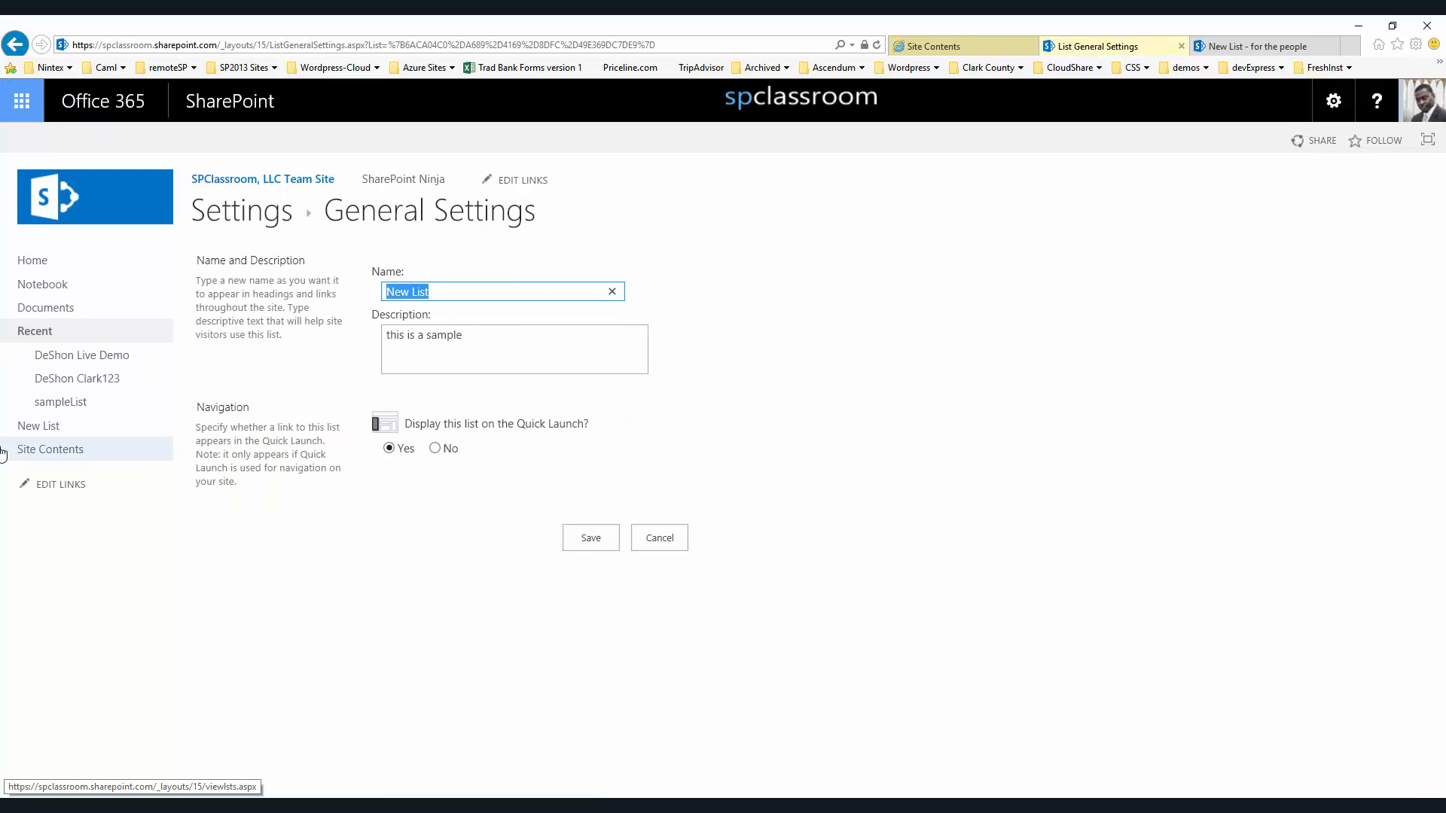
type("Device Checkout")
left_click(591, 537)
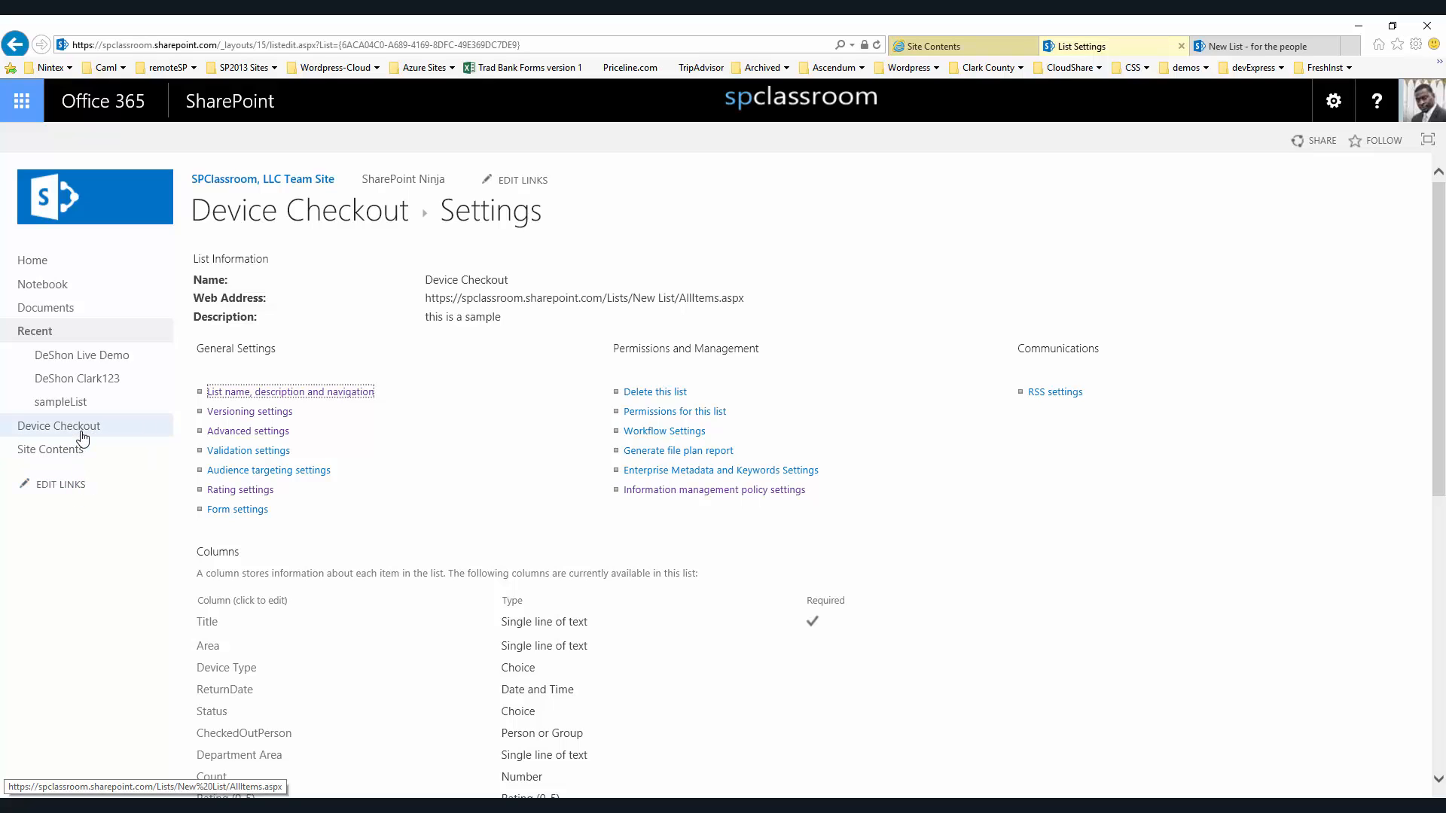
Try to move the Device Checkout link below Site Contents in the site navigation and save the order
left_click(64, 486)
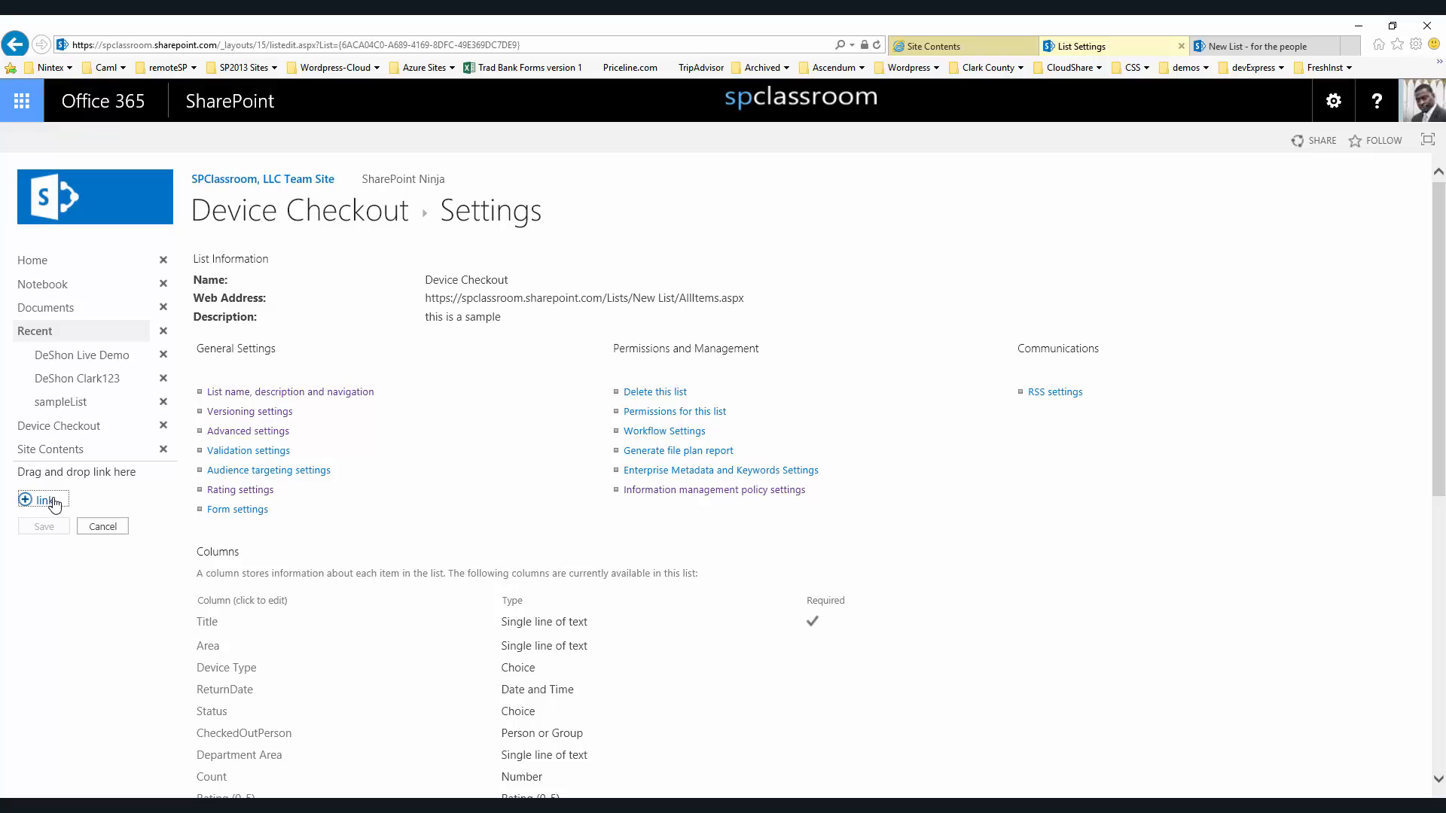
left_click_drag(67, 430, 74, 452)
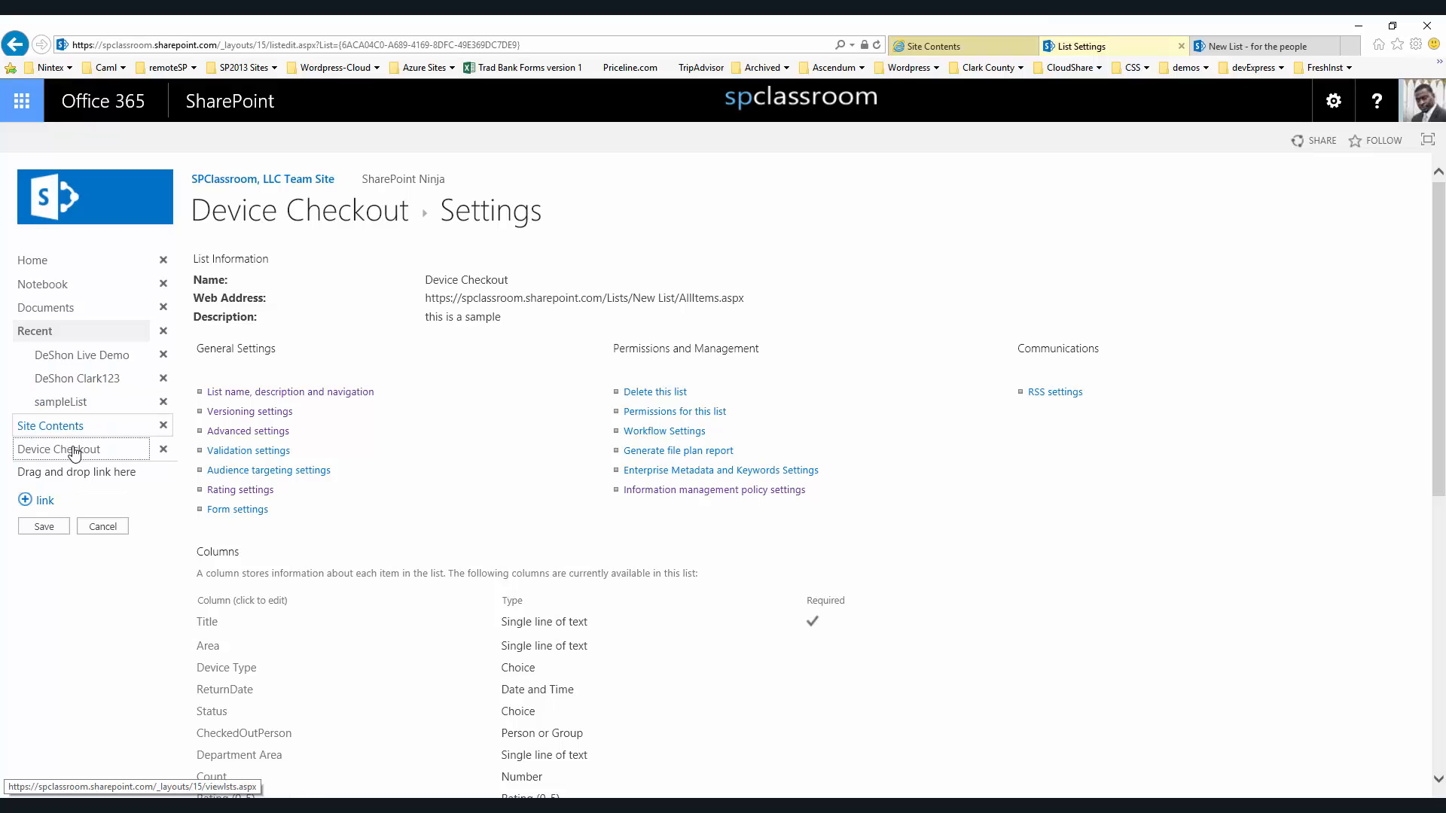
left_click(44, 526)
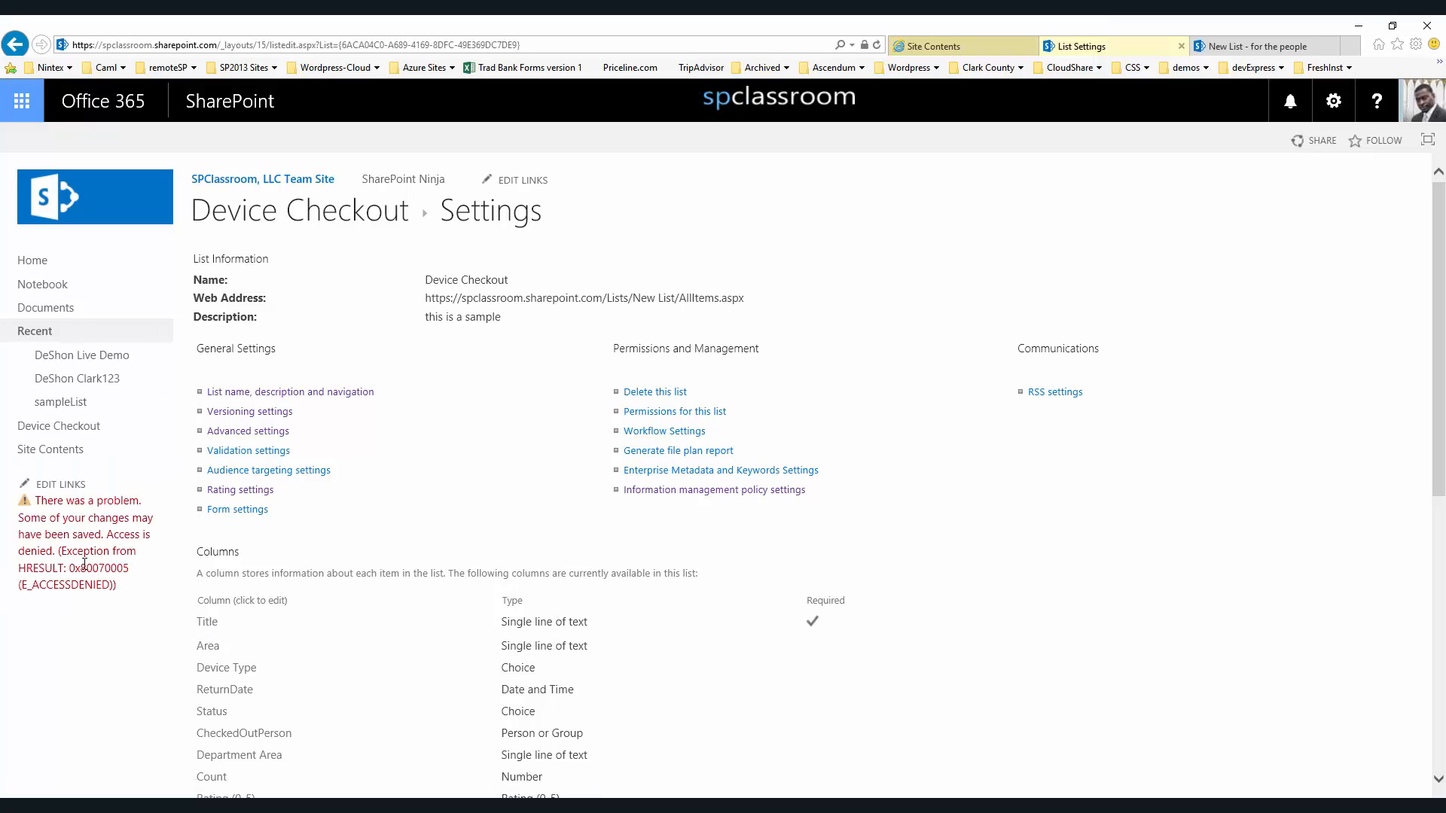
left_click_drag(118, 587, 42, 517)
left_click(86, 608)
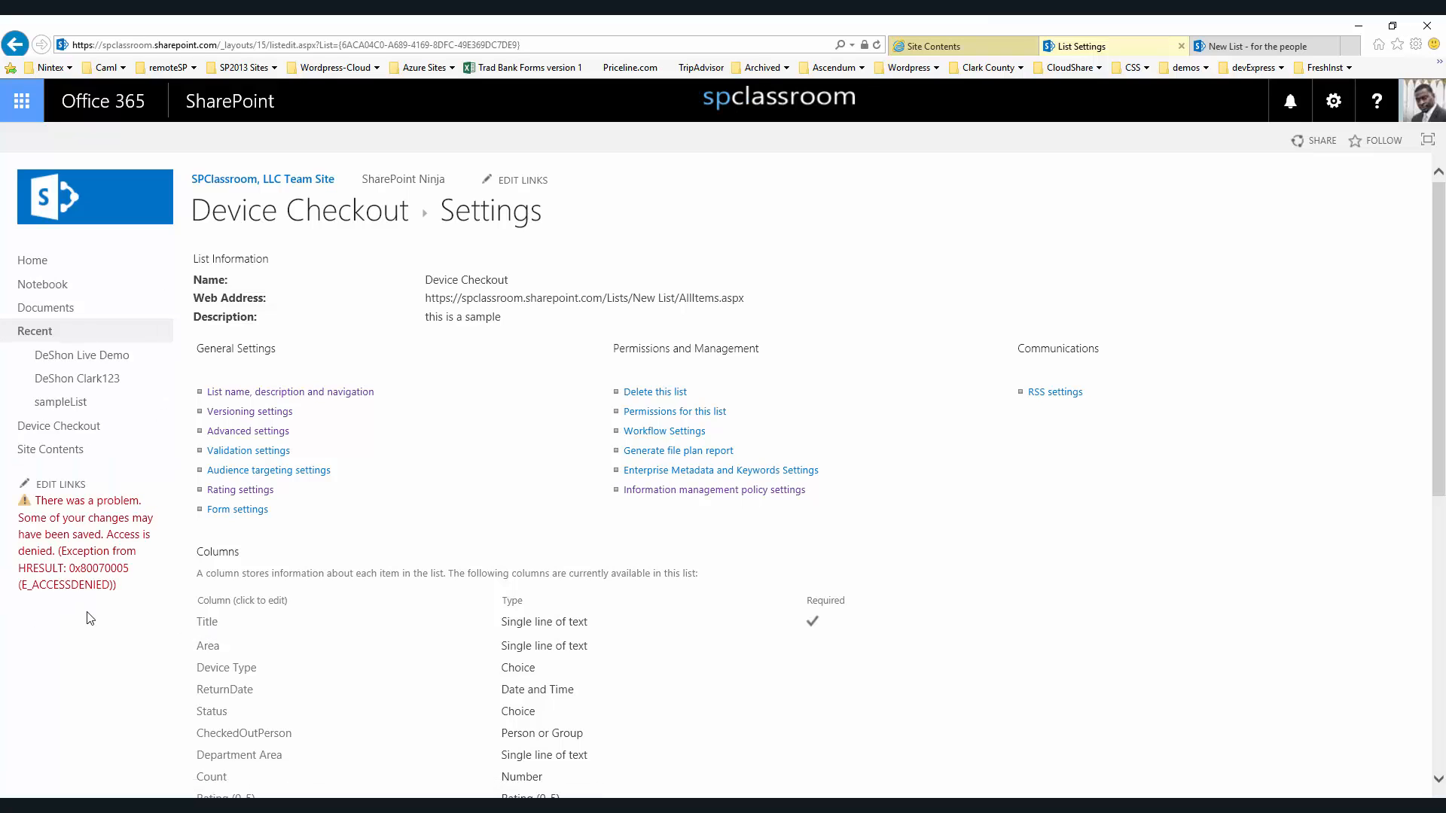
Return to the Device Checkout list, check the new item form for the test mmd field, and cancel the form
left_click(361, 218)
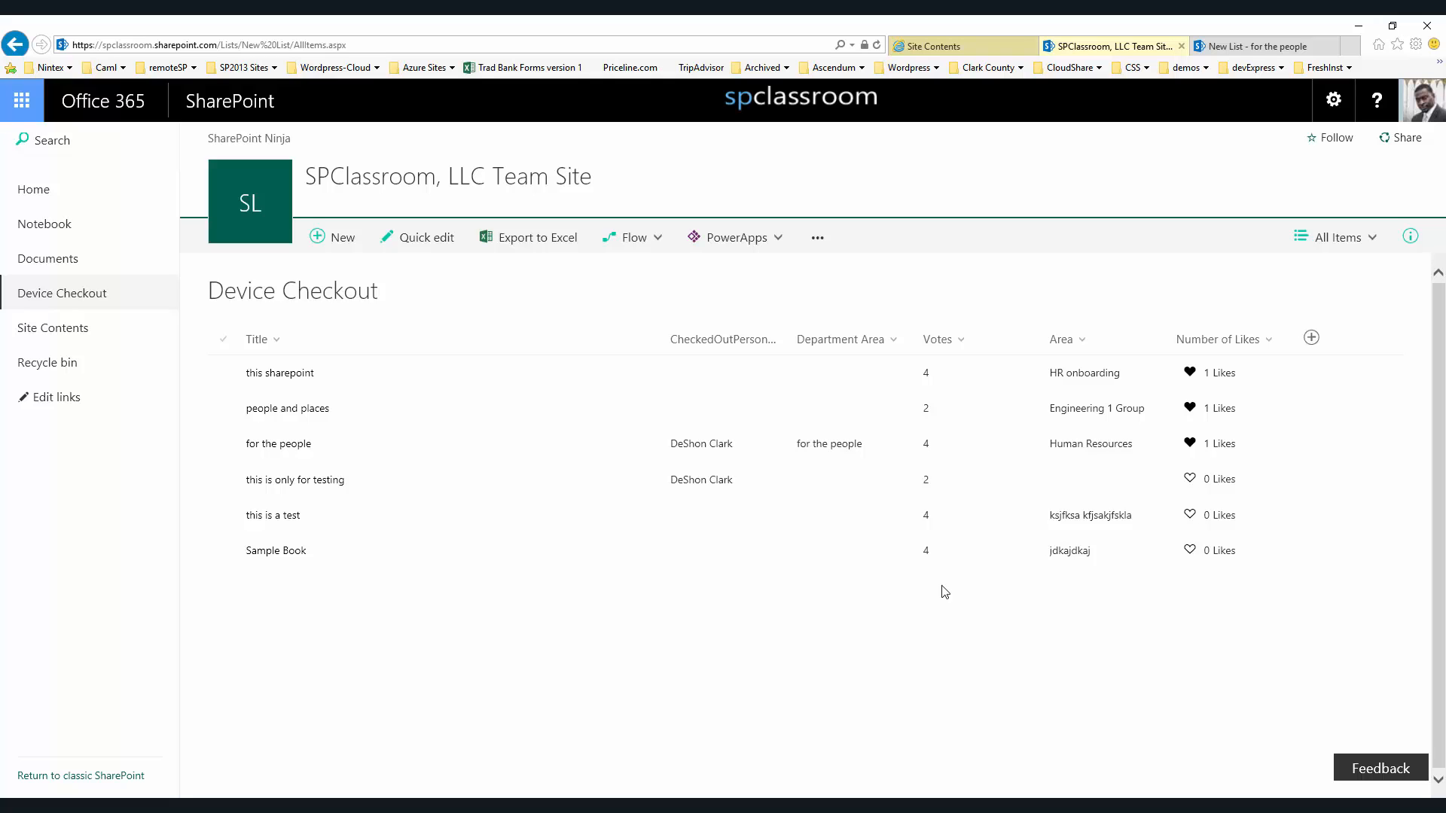
left_click(340, 246)
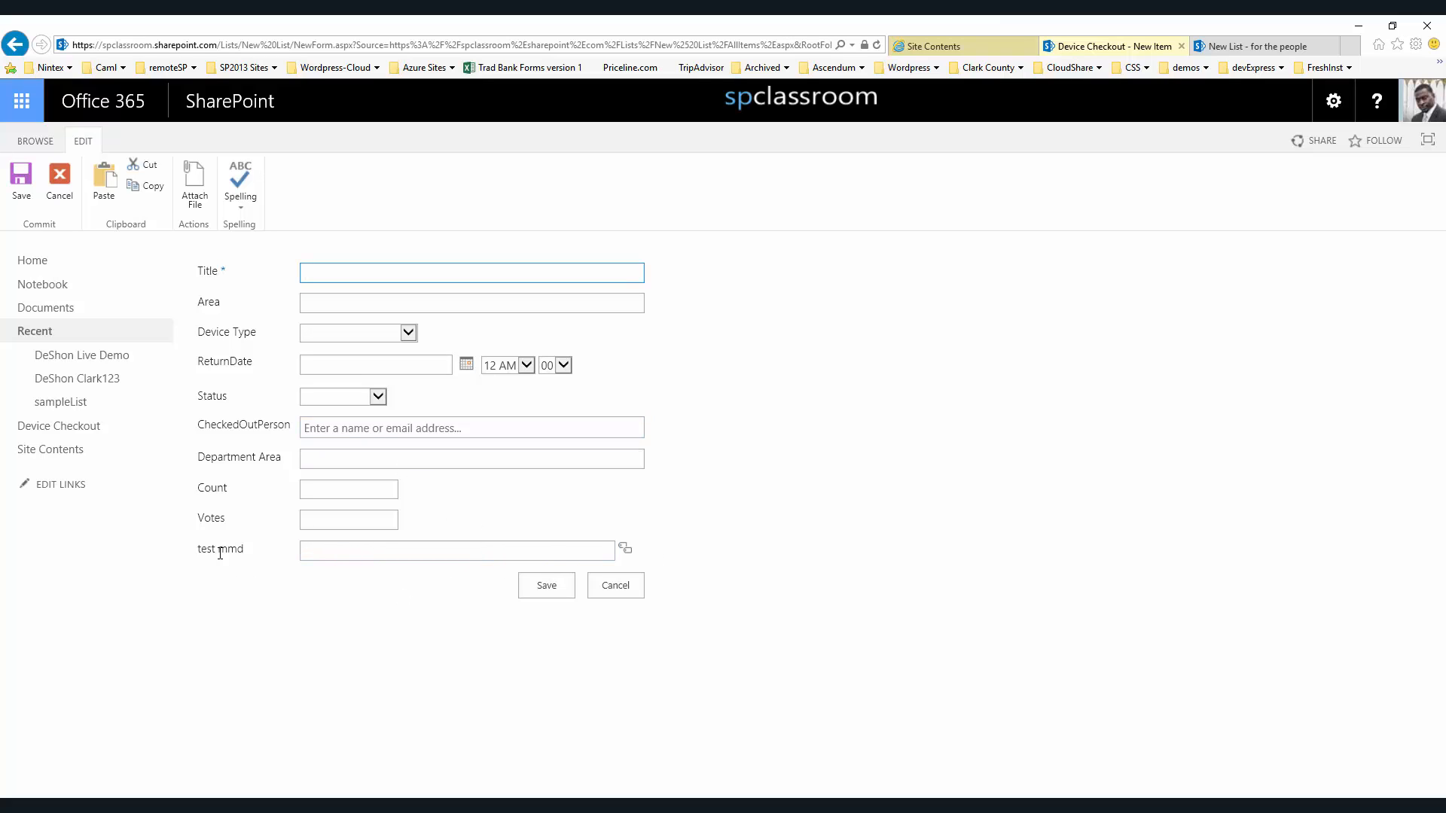
left_click_drag(243, 551, 181, 558)
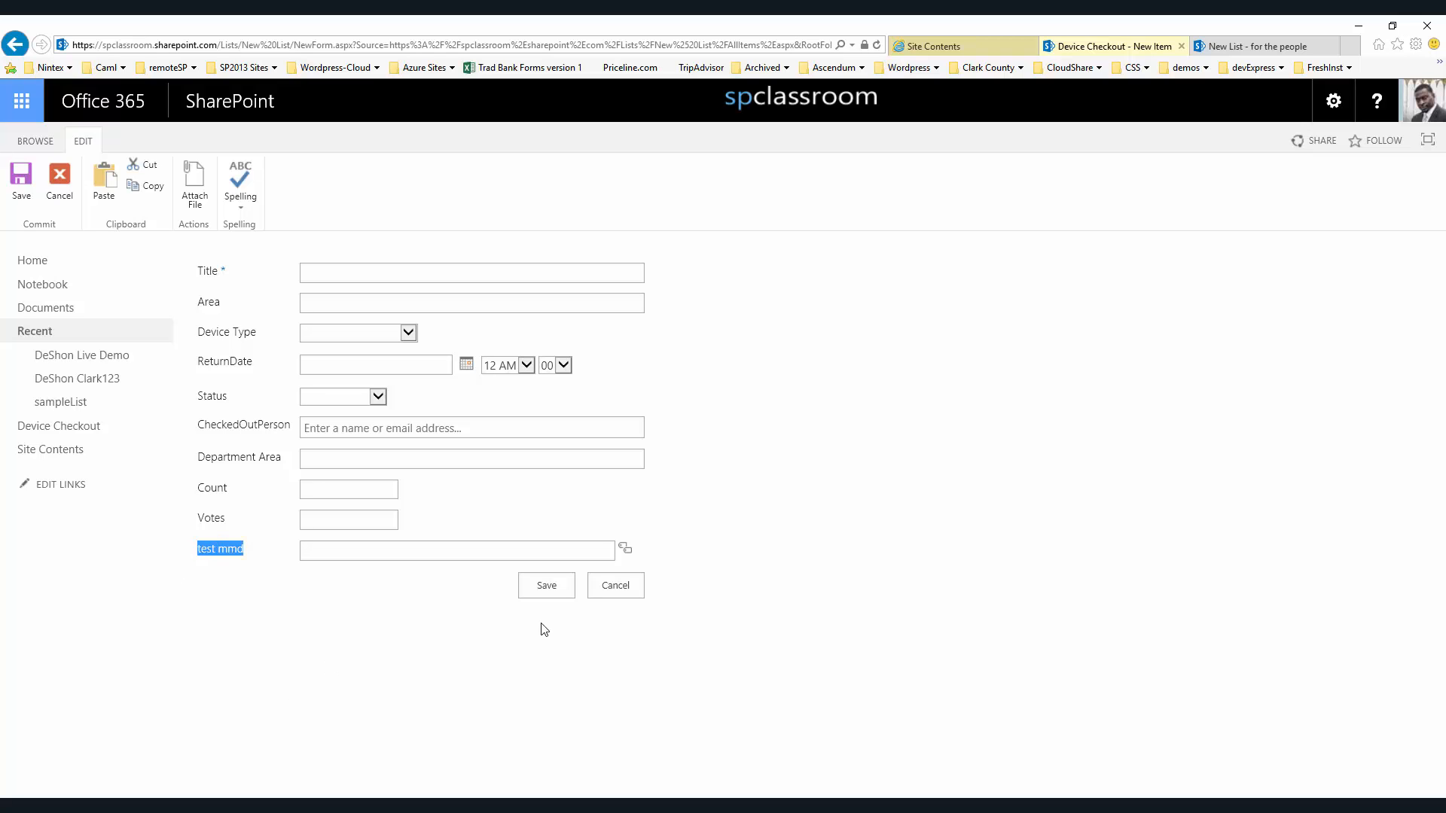
left_click(615, 586)
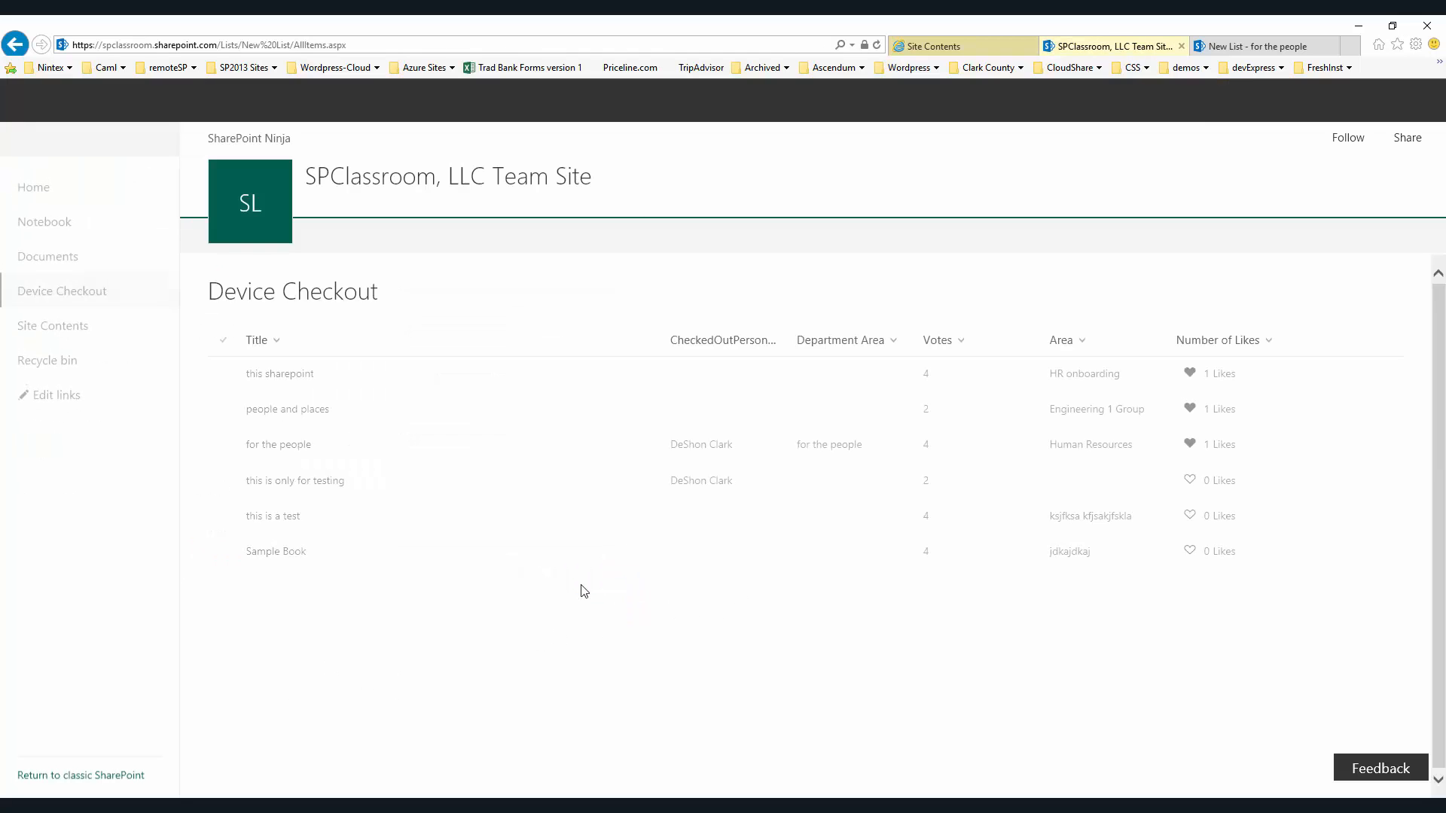
Delete the test mmd managed metadata column in the Device Checkout list settings and confirm the deletion
left_click(1348, 249)
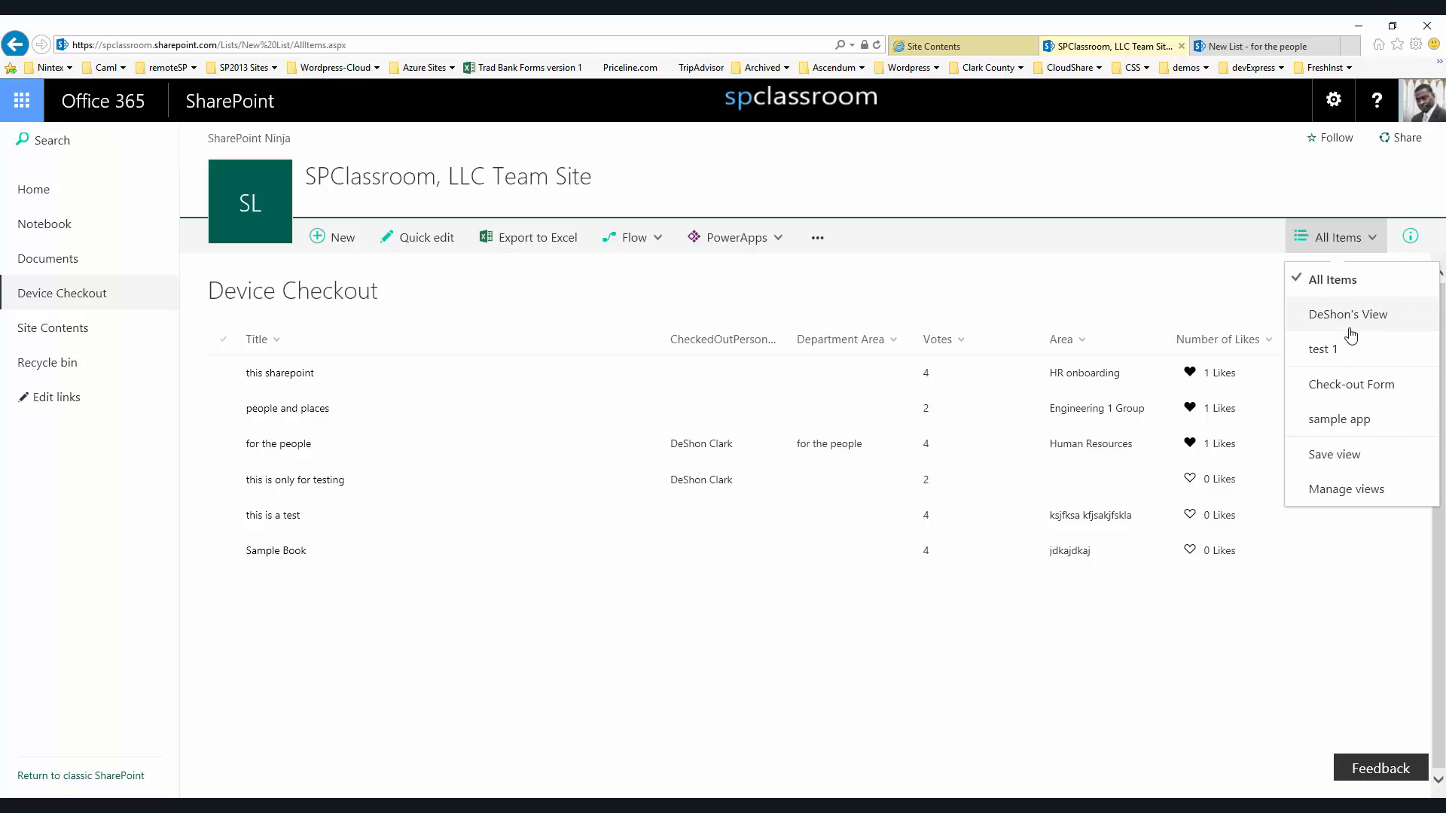
left_click(1335, 497)
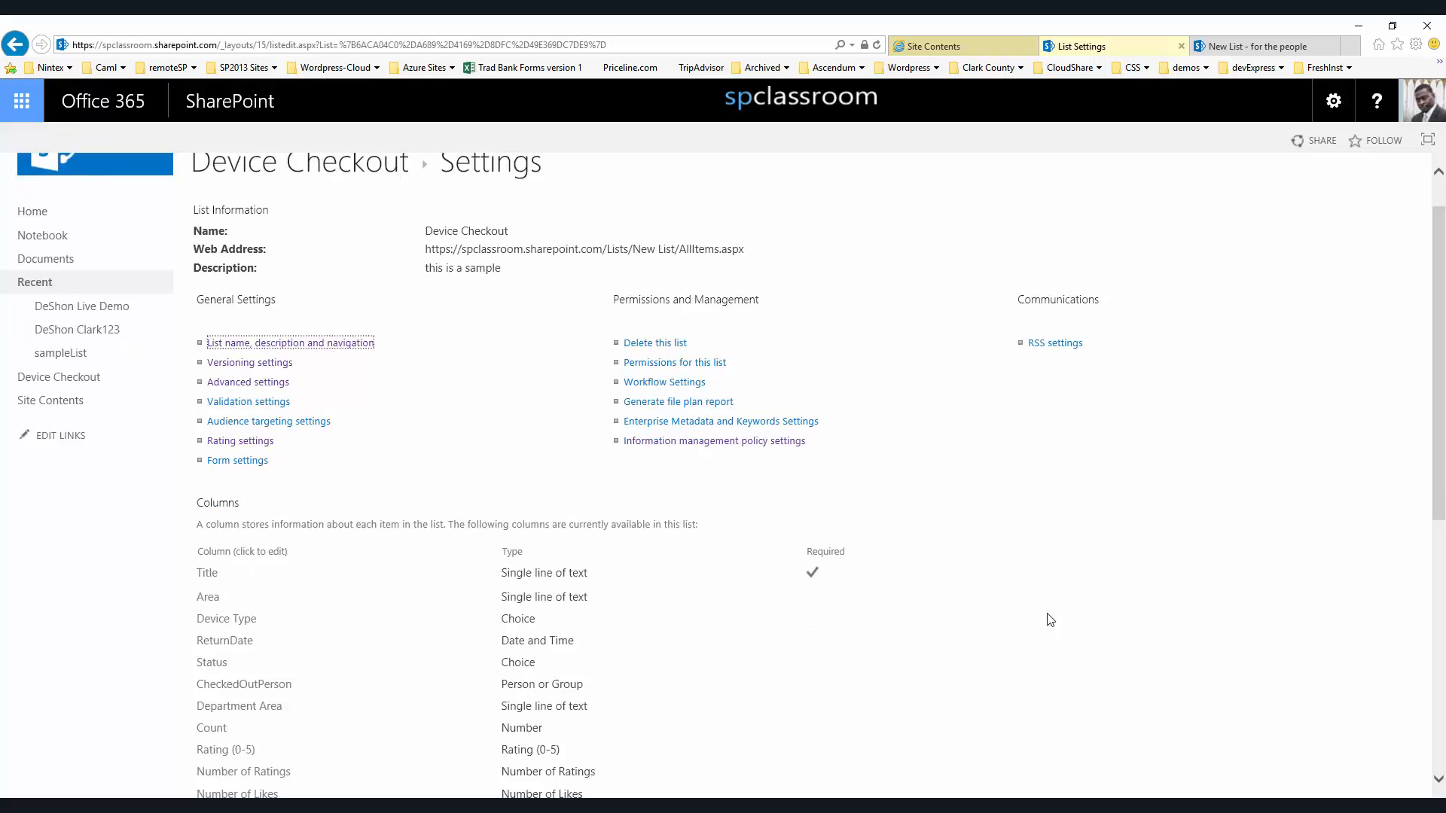
scroll(1051, 619, "down", 5)
scroll(200, 614, "up", 3)
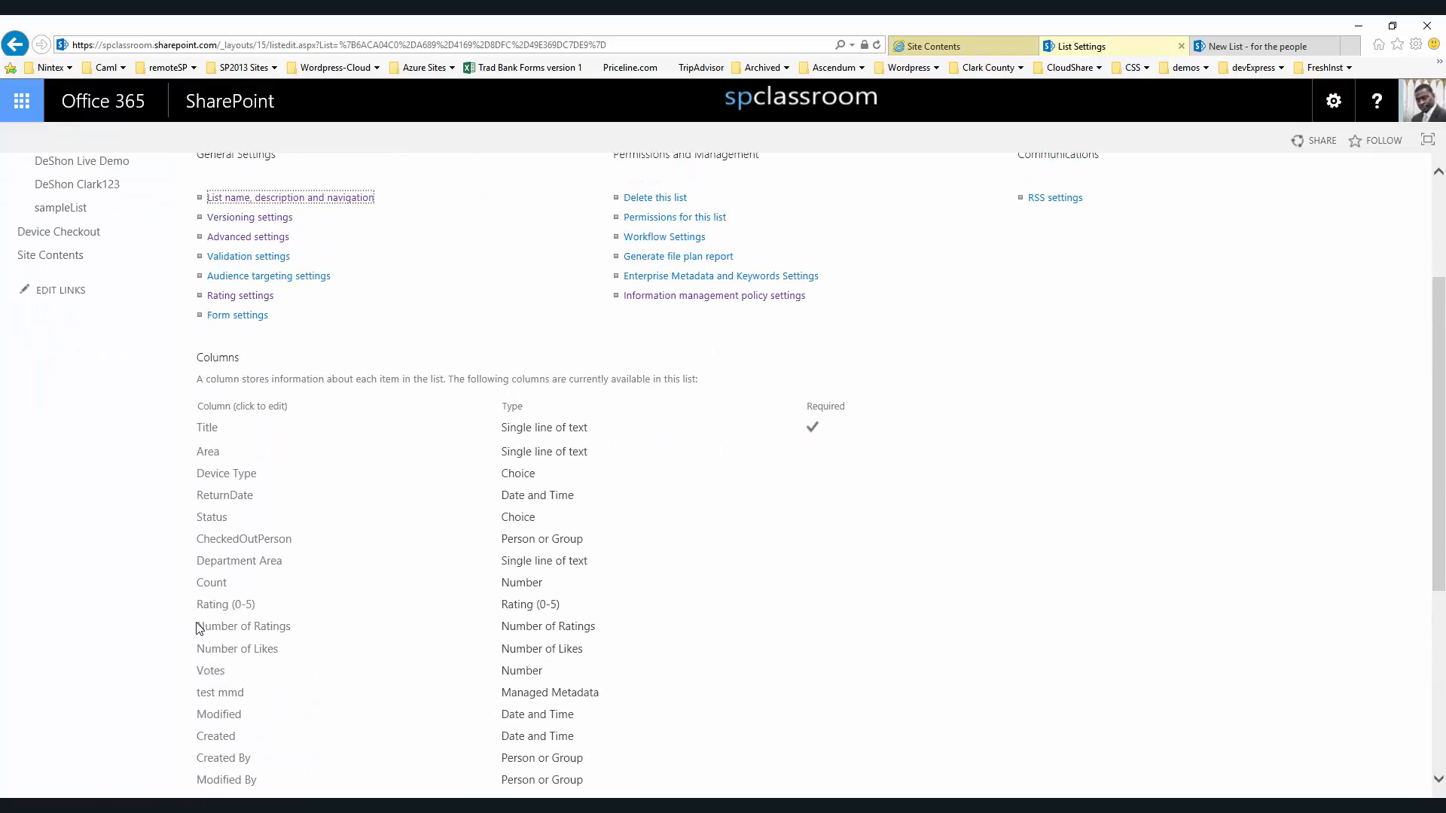
scroll(198, 628, "down", 1)
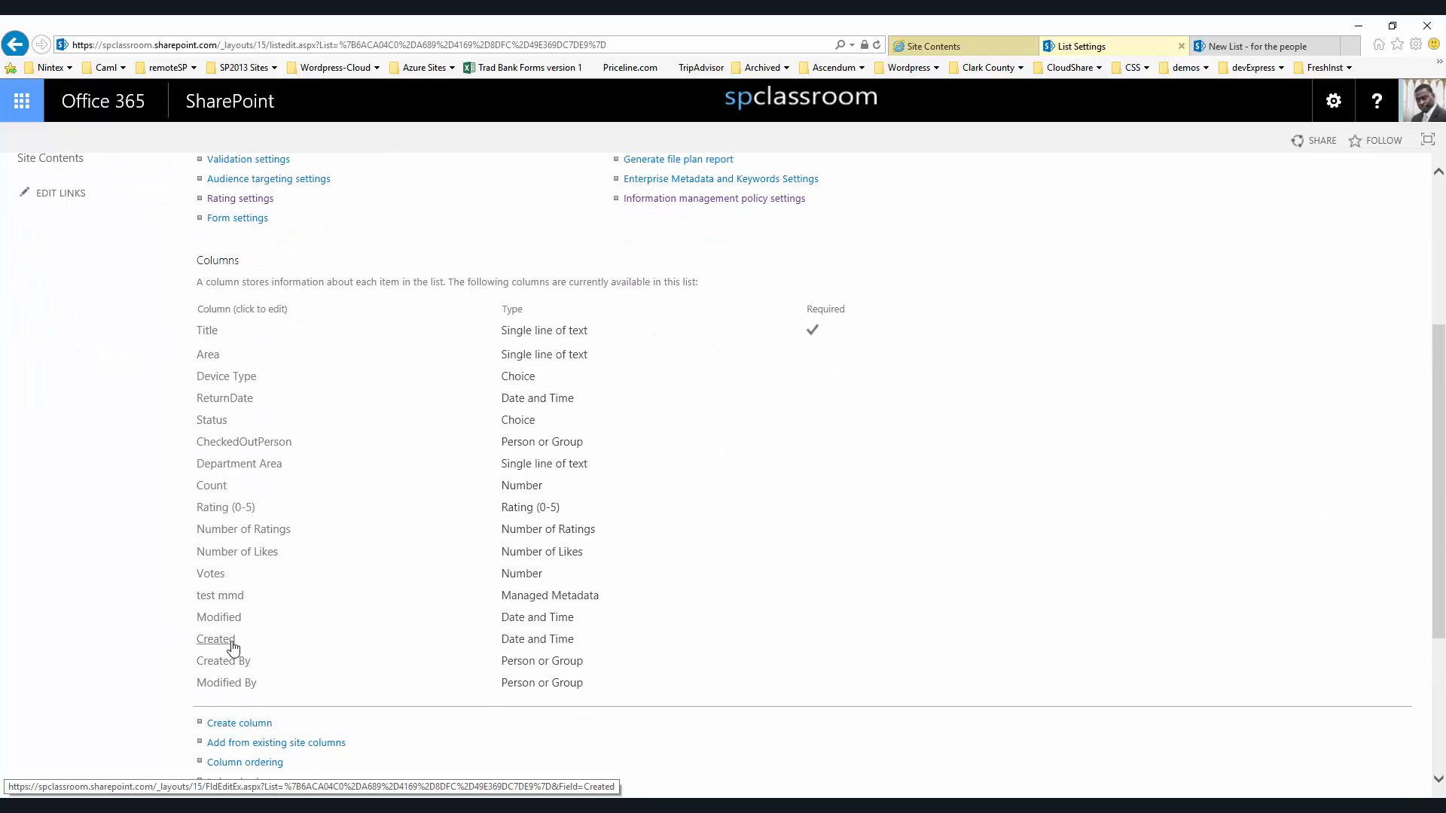
left_click(226, 597)
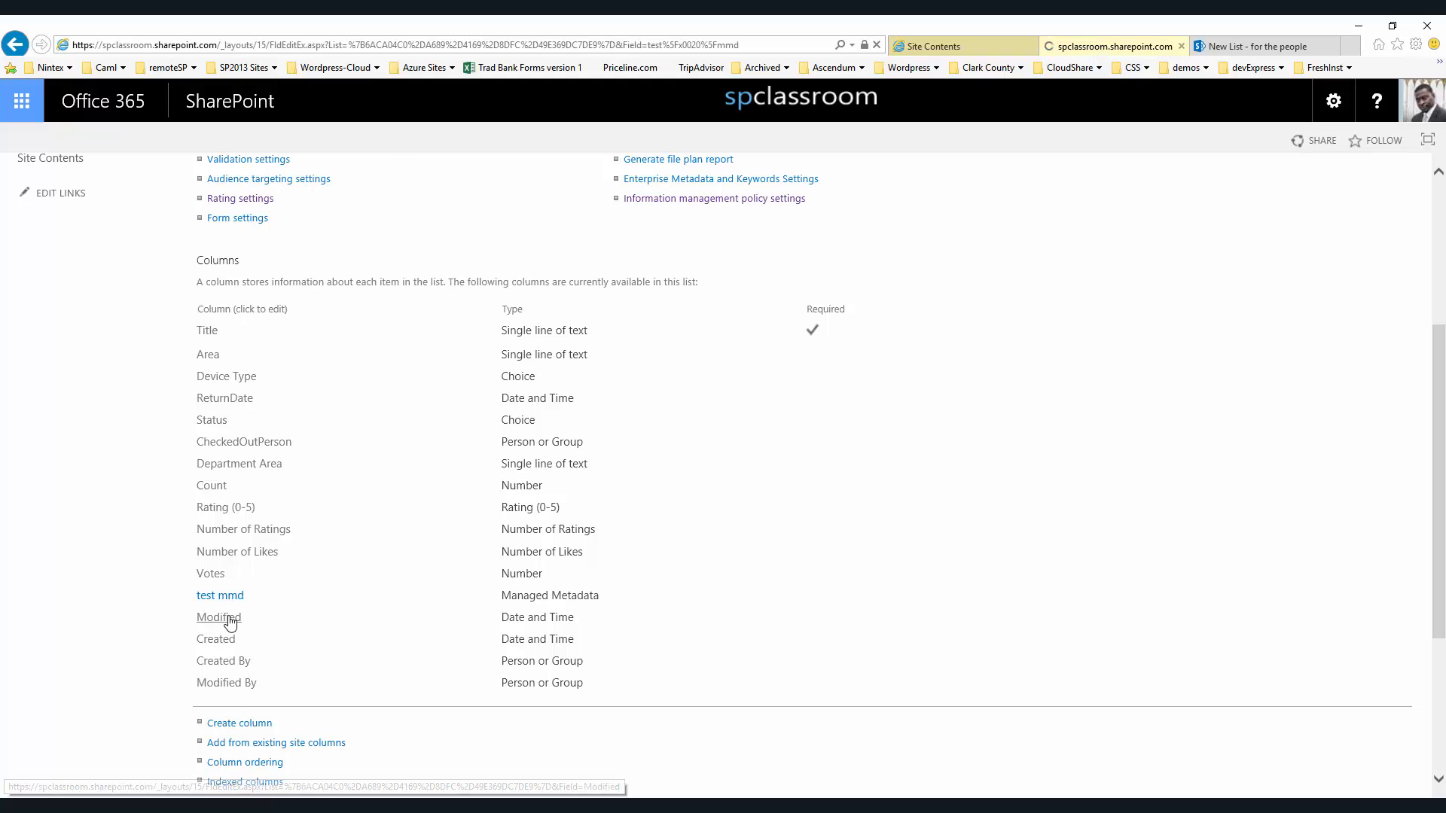
scroll(964, 570, "down", 7)
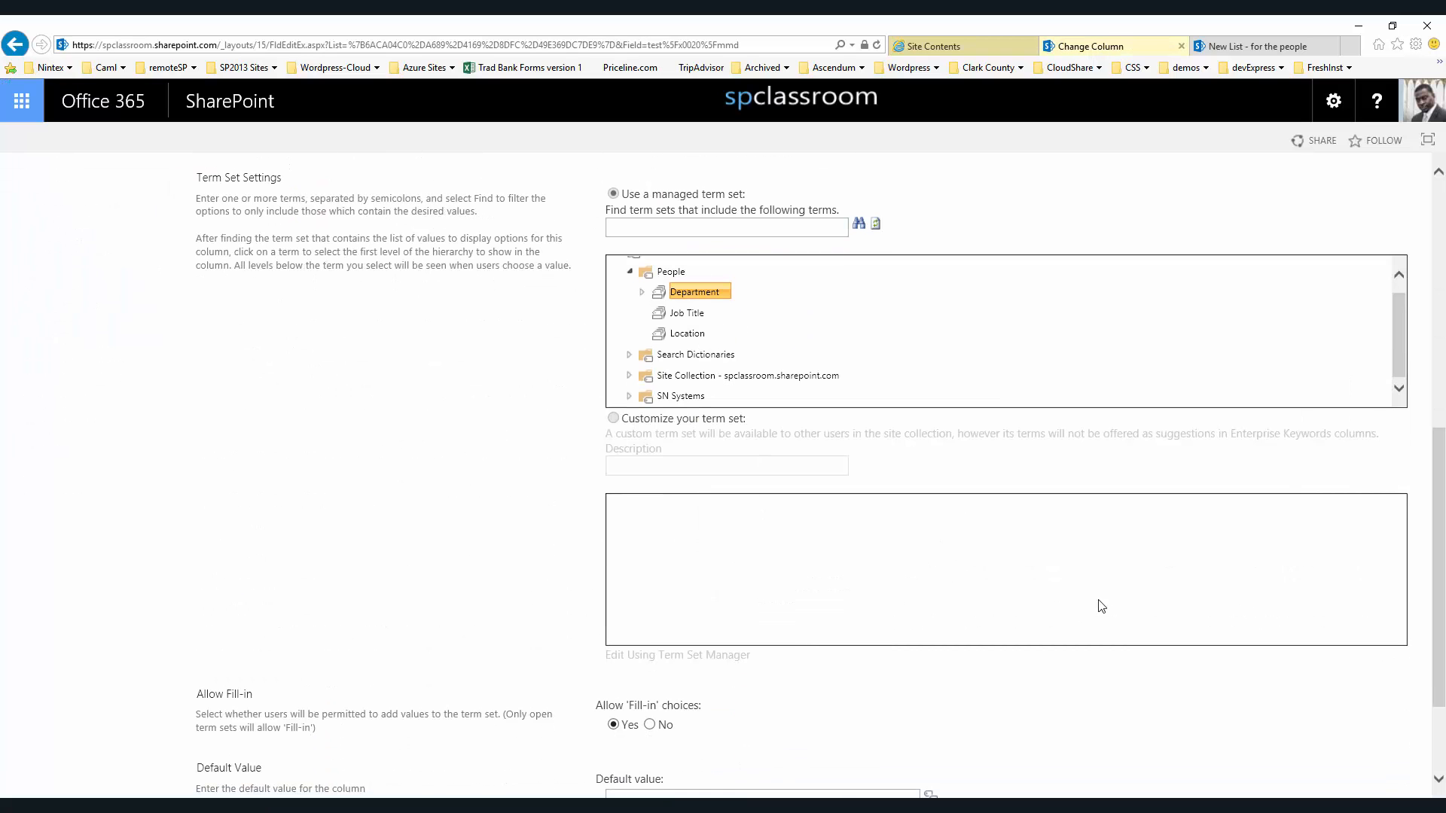
scroll(1431, 738, "down", 2)
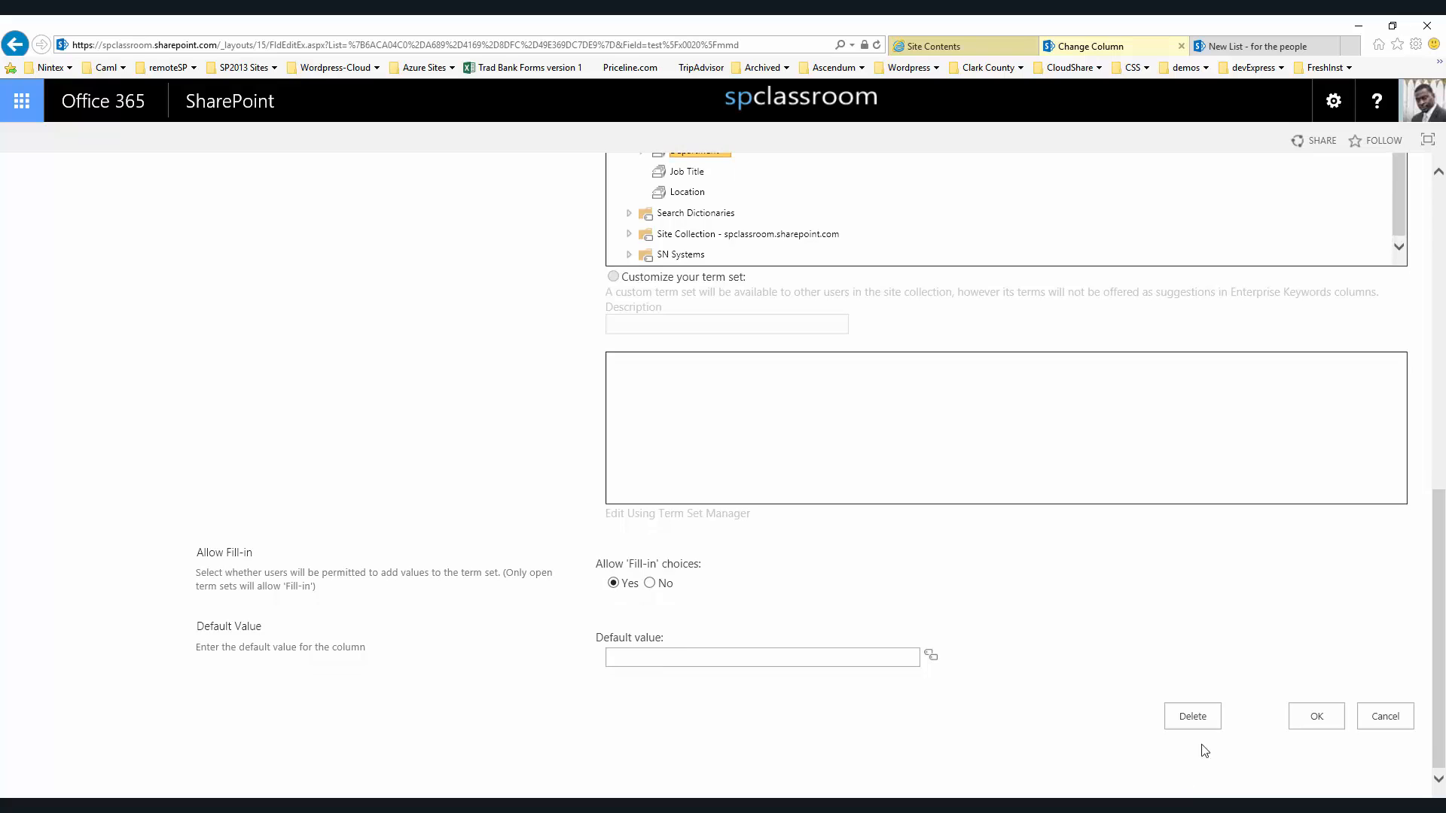
left_click(1179, 719)
key("Return")
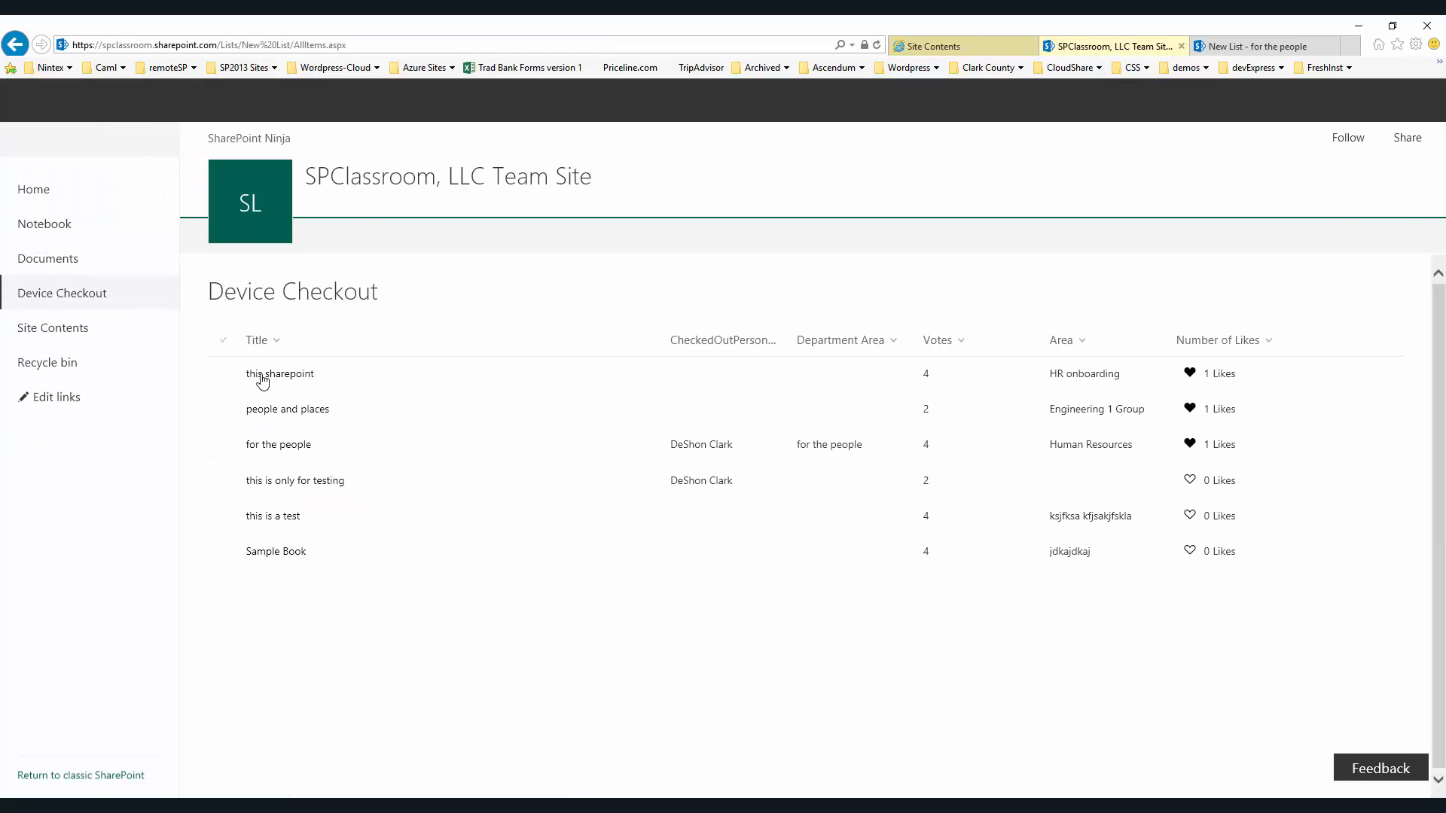
Review the fields of the Device Checkout new item form down to Votes, and cancel the form
left_click(332, 240)
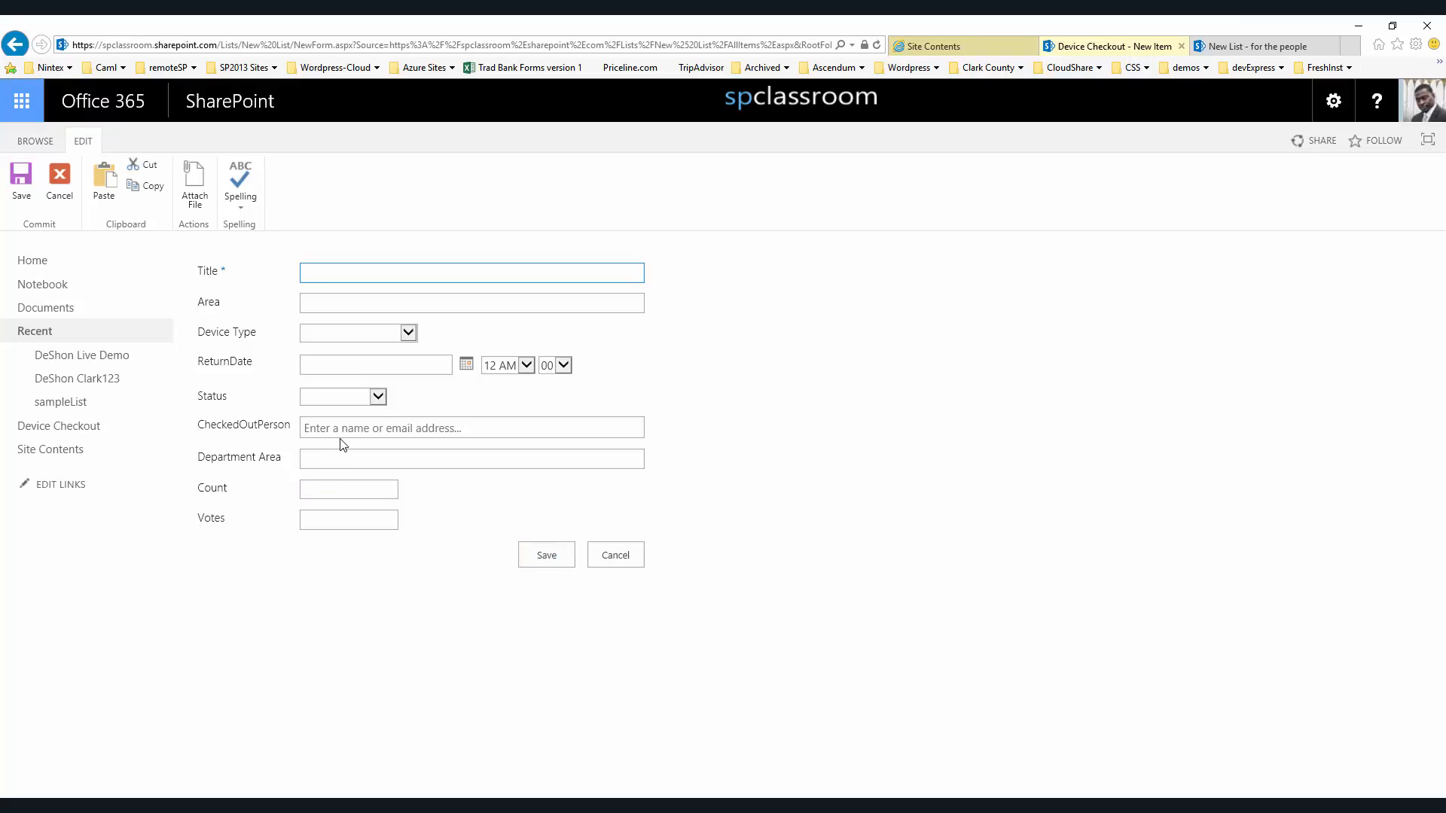
double_click(216, 520)
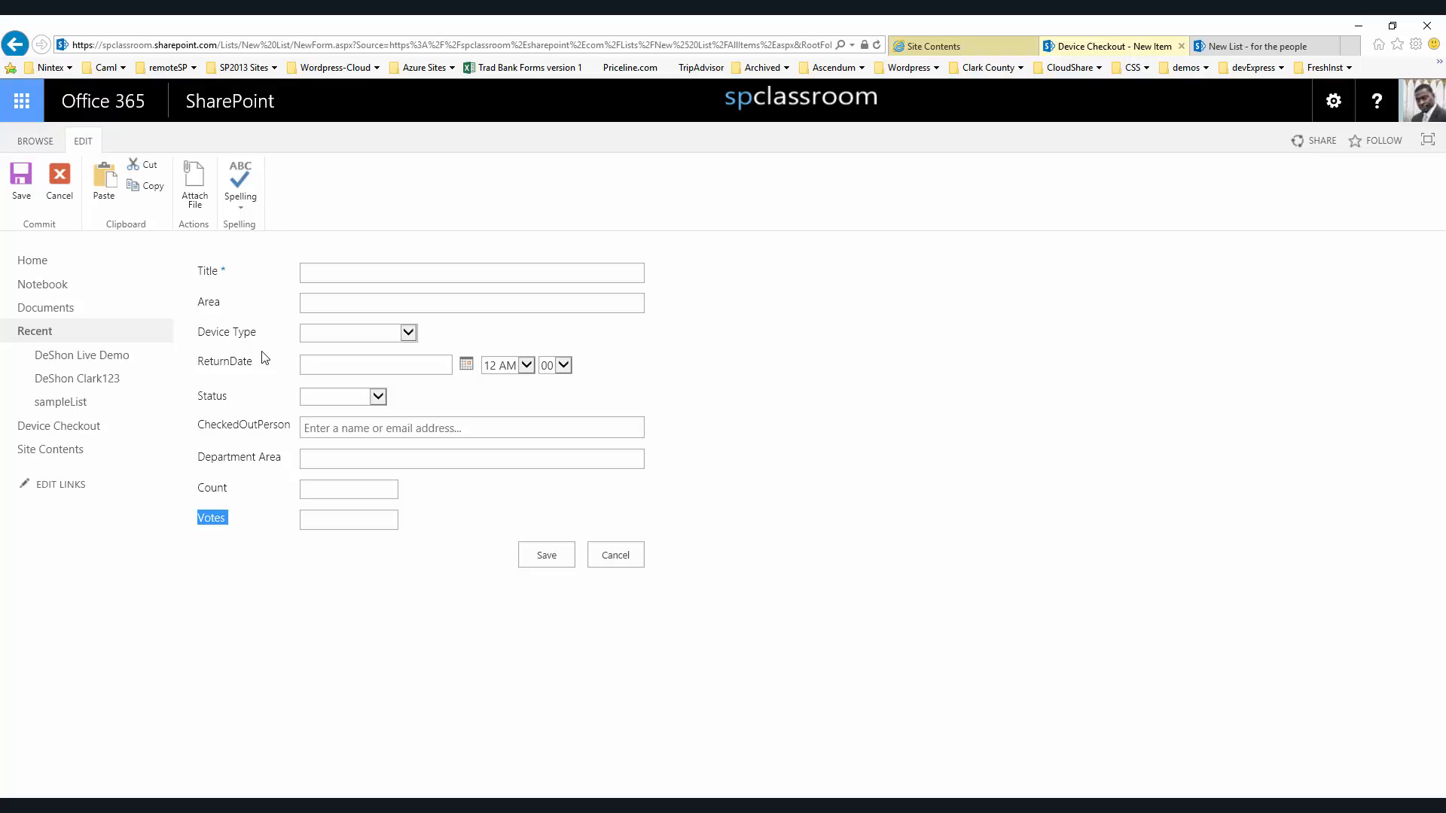
left_click(226, 499)
left_click(615, 555)
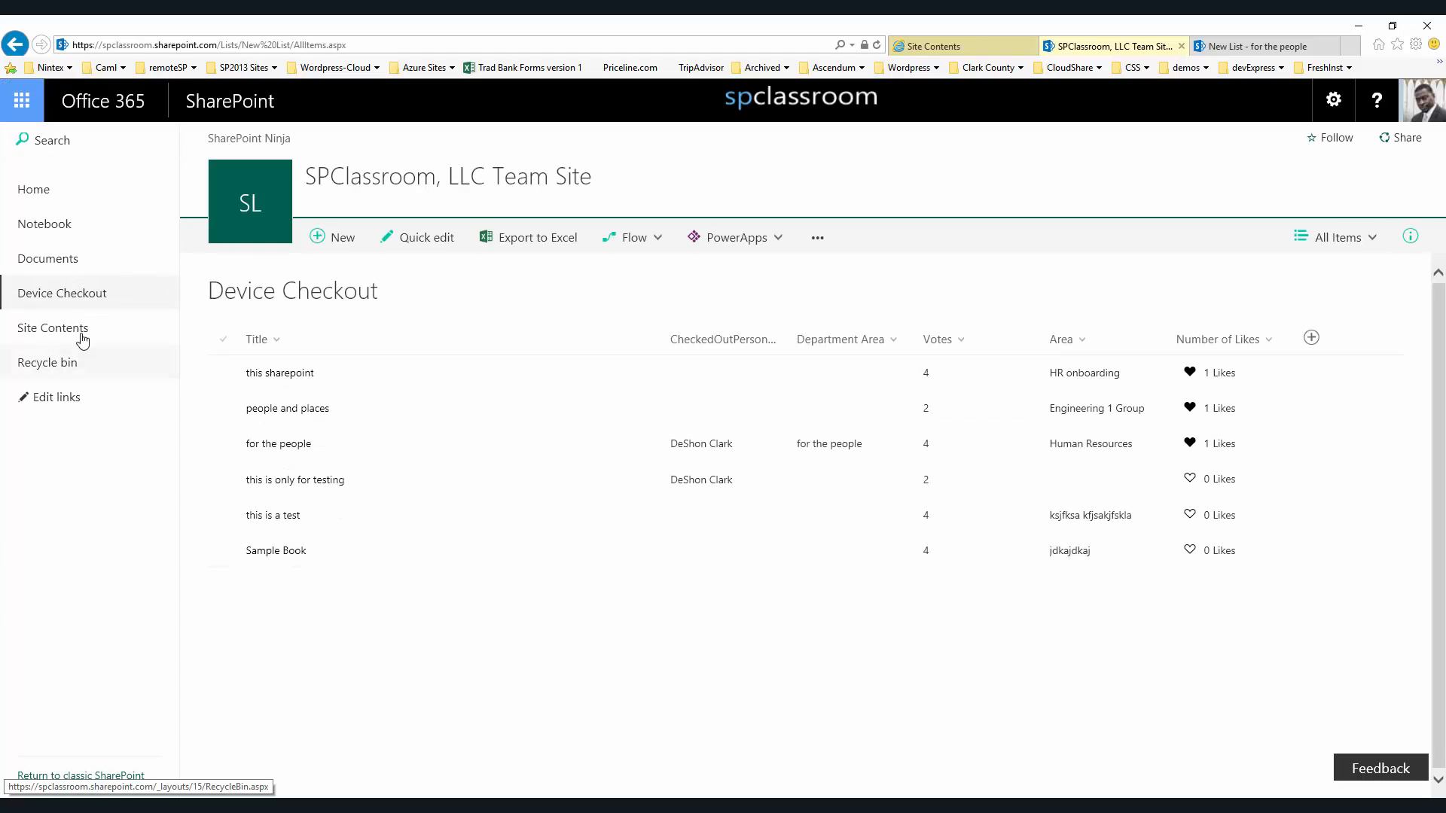
Create a new list named Demo Crash from the team site's Site Contents
left_click(41, 196)
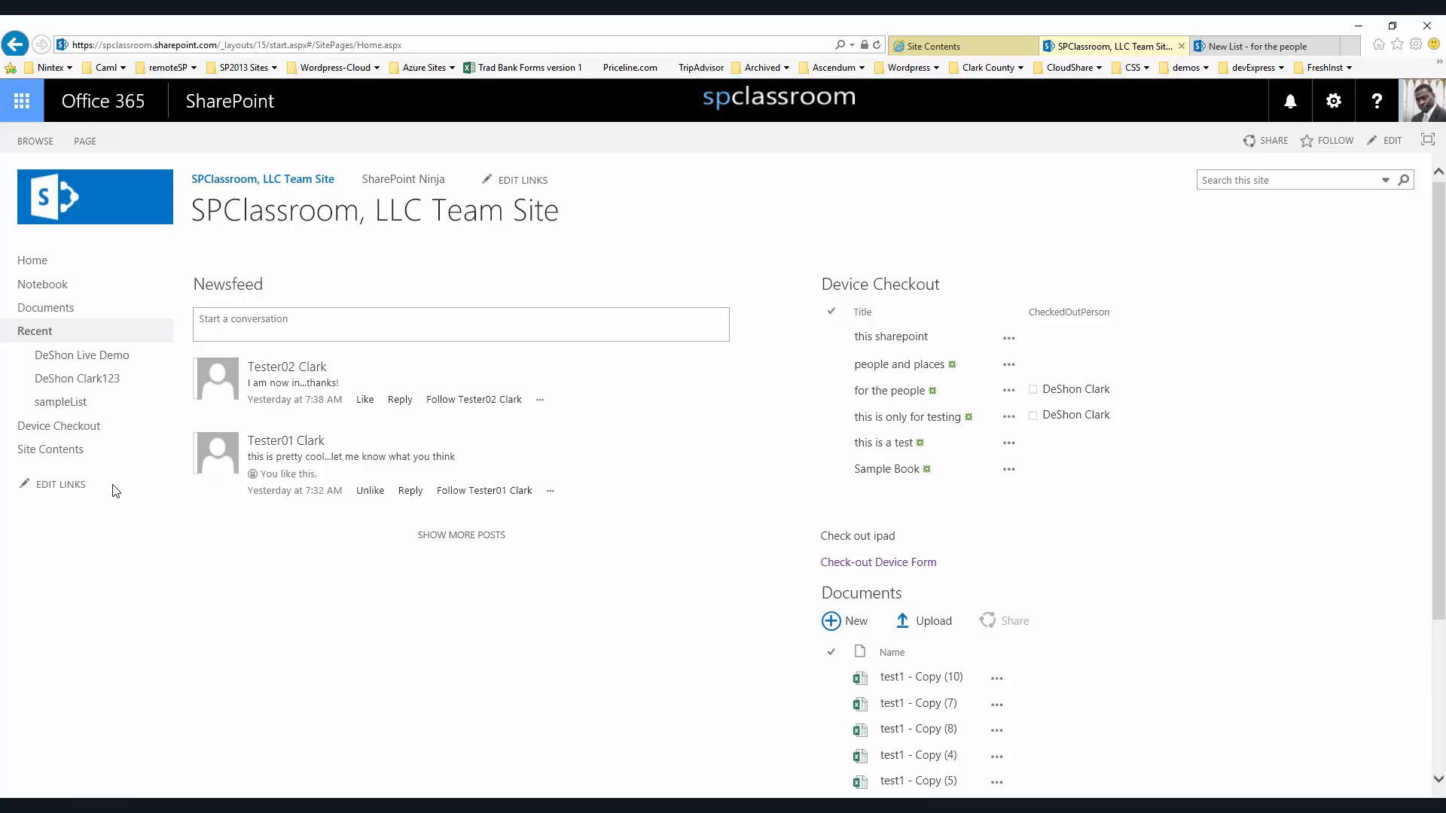
left_click(64, 457)
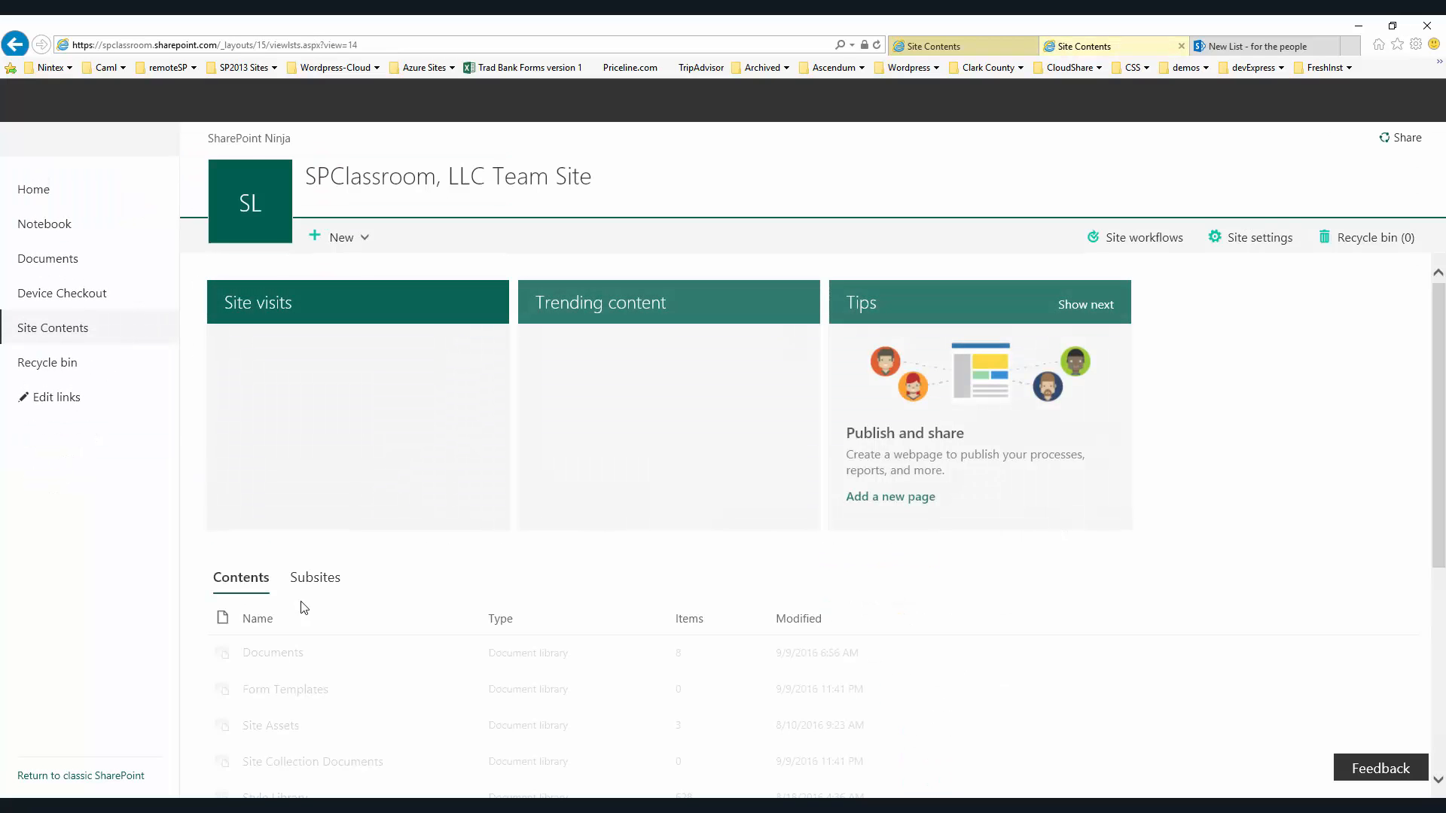
left_click(342, 245)
left_click(328, 280)
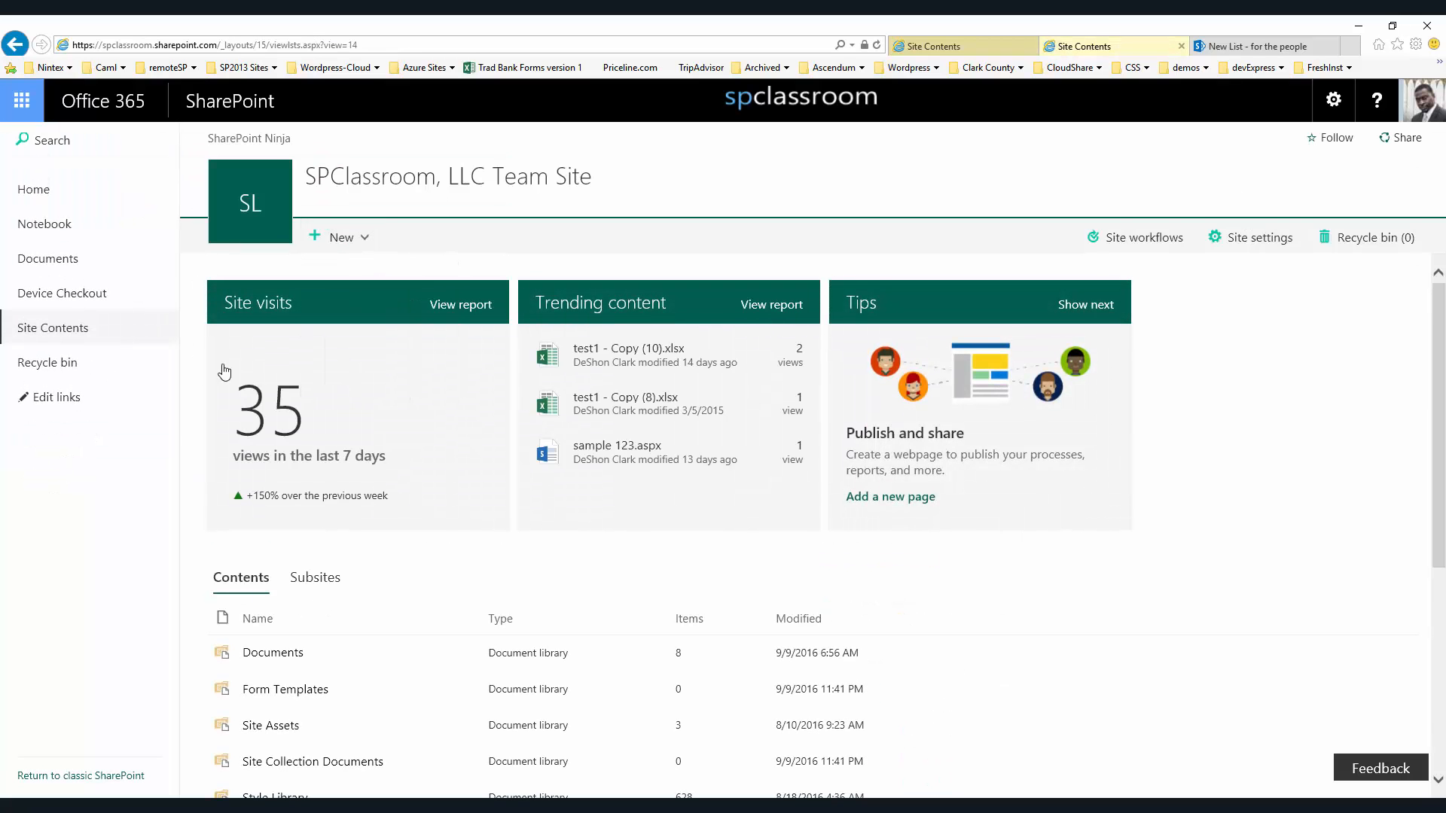
left_click(1211, 256)
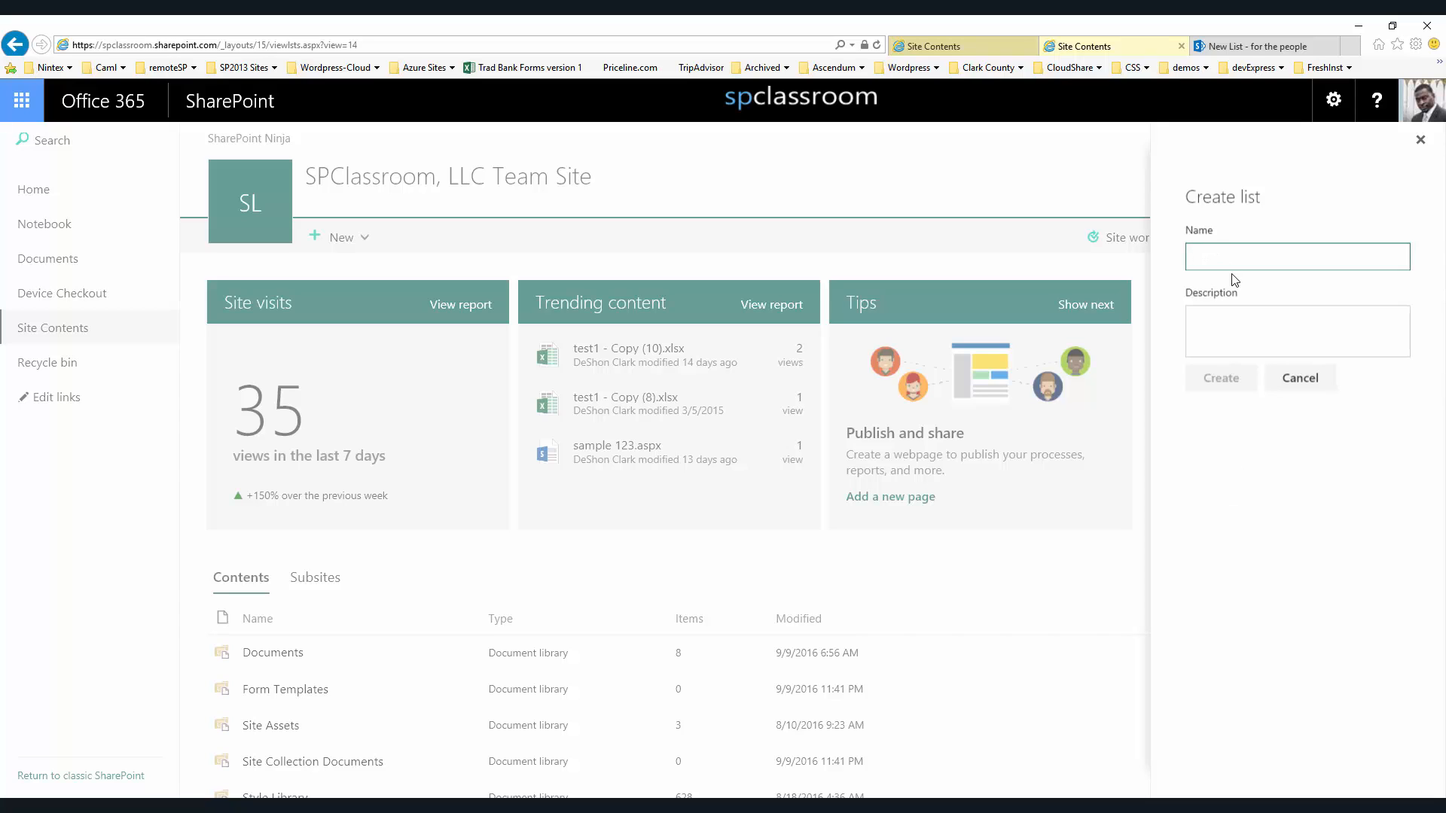
type("Demo Crash")
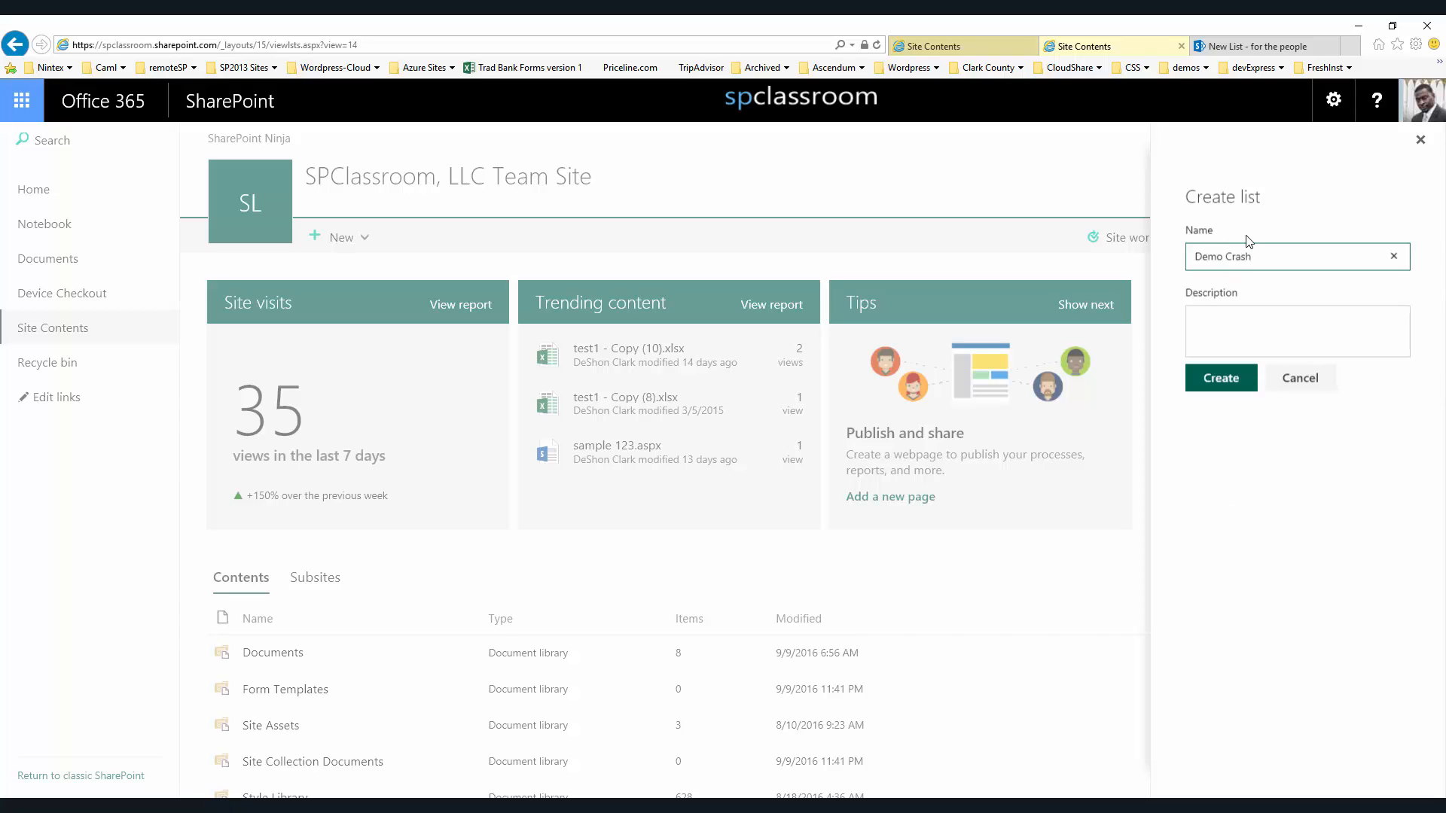
left_click(1238, 387)
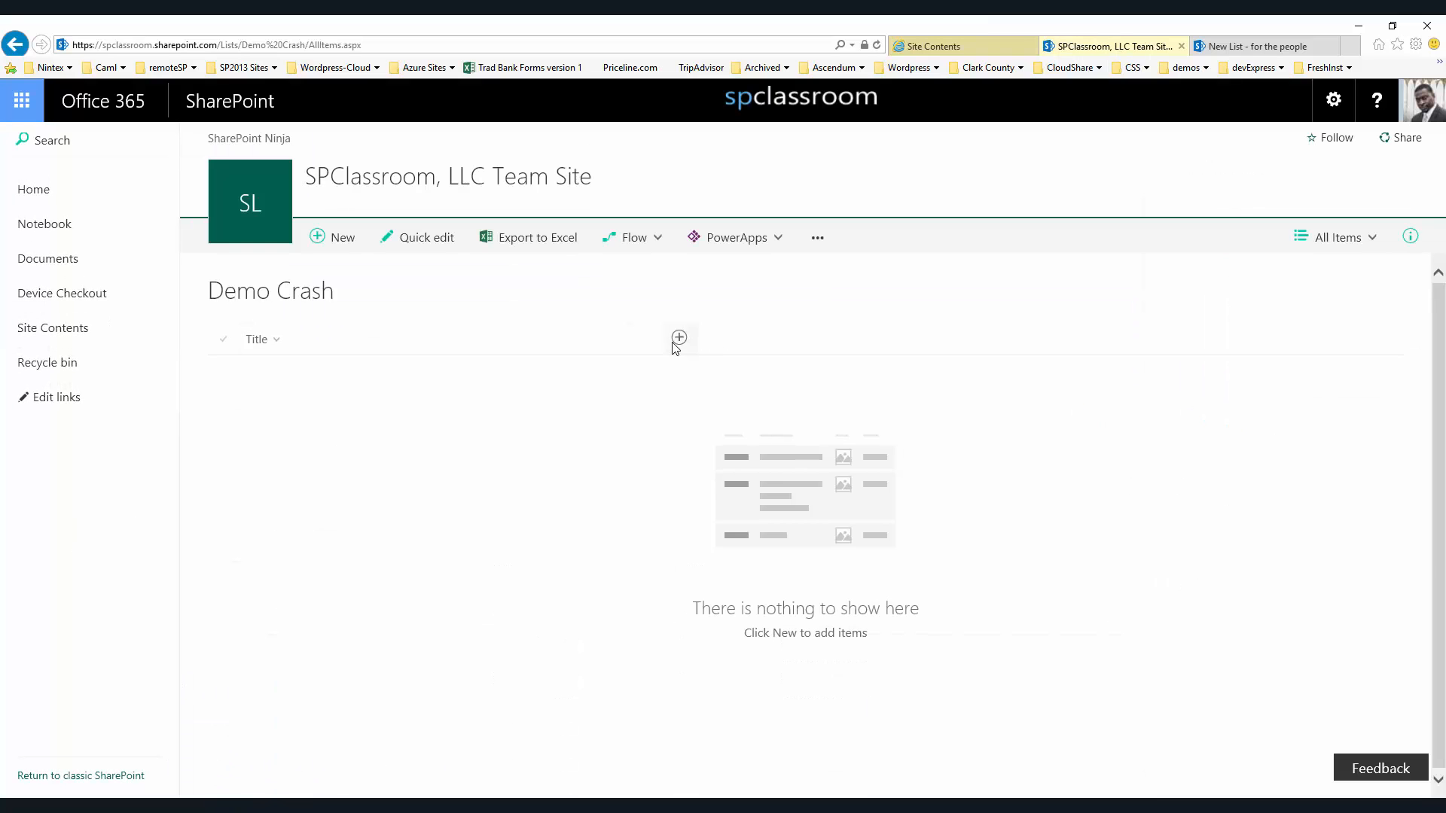
Add an item titled Test new item to the Demo Crash list, attach sample-book.xlsx, and save it
left_click(676, 341)
left_click(455, 428)
left_click(348, 239)
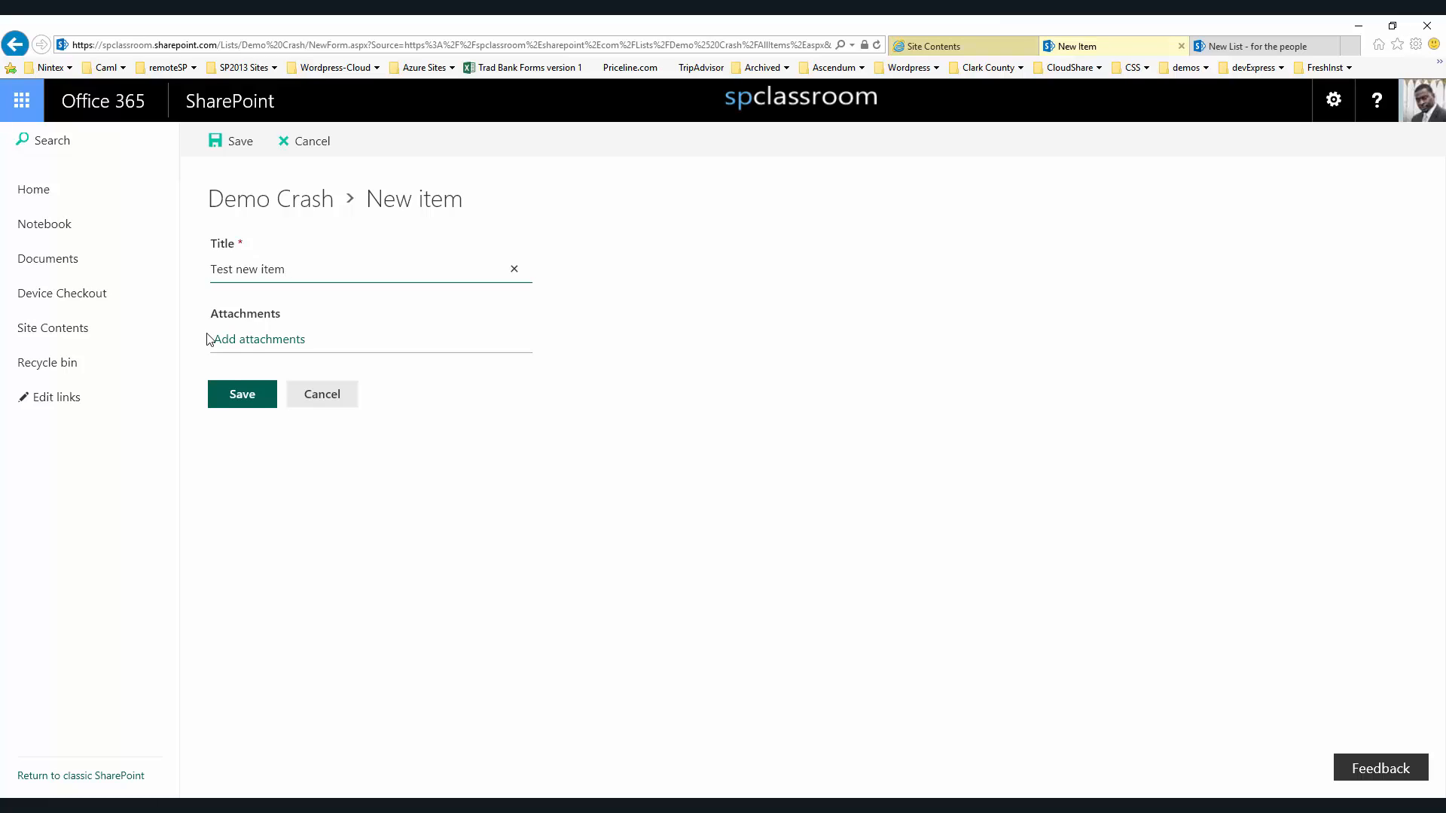
left_click(244, 340)
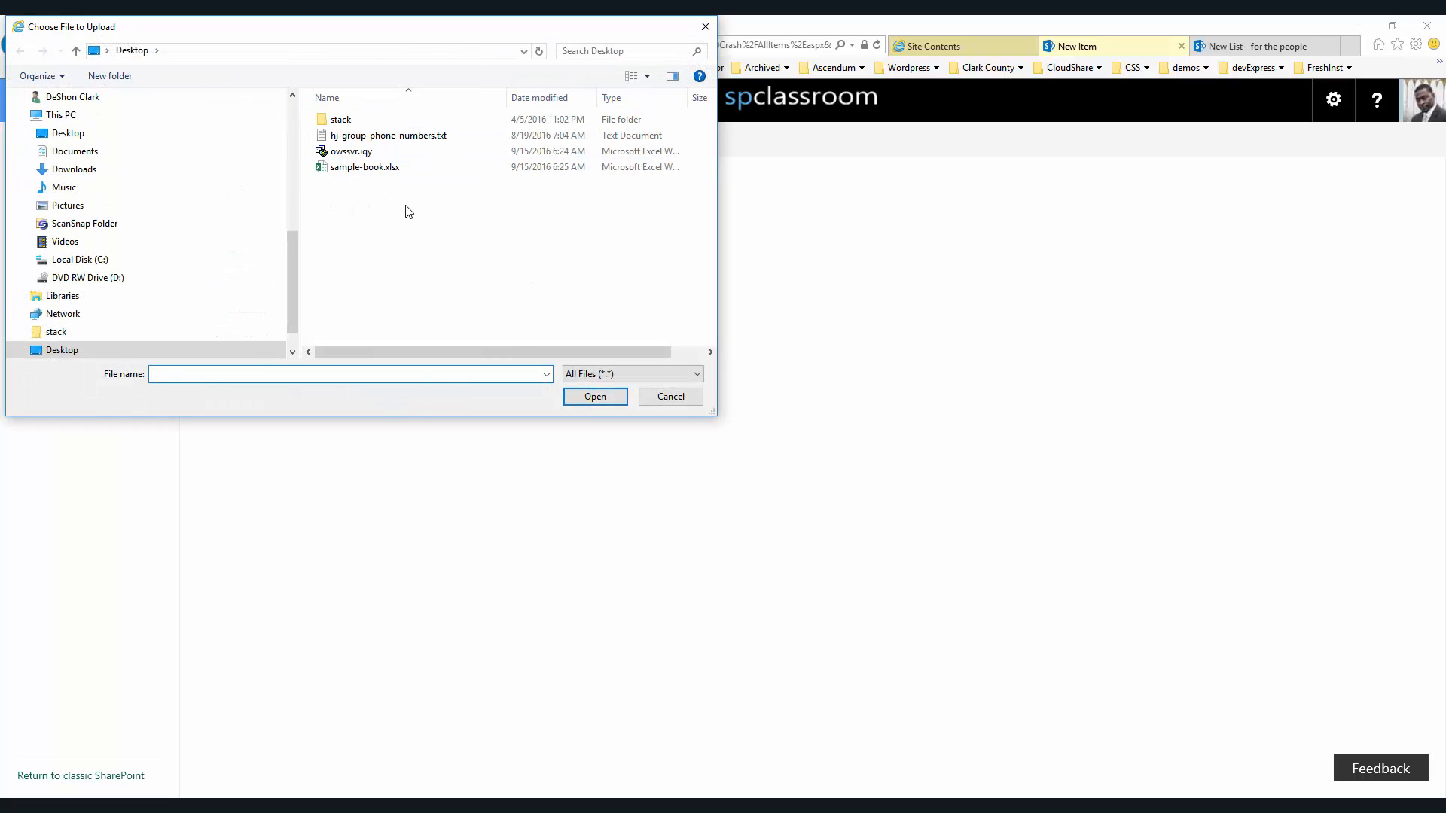
left_click(365, 167)
left_click(595, 396)
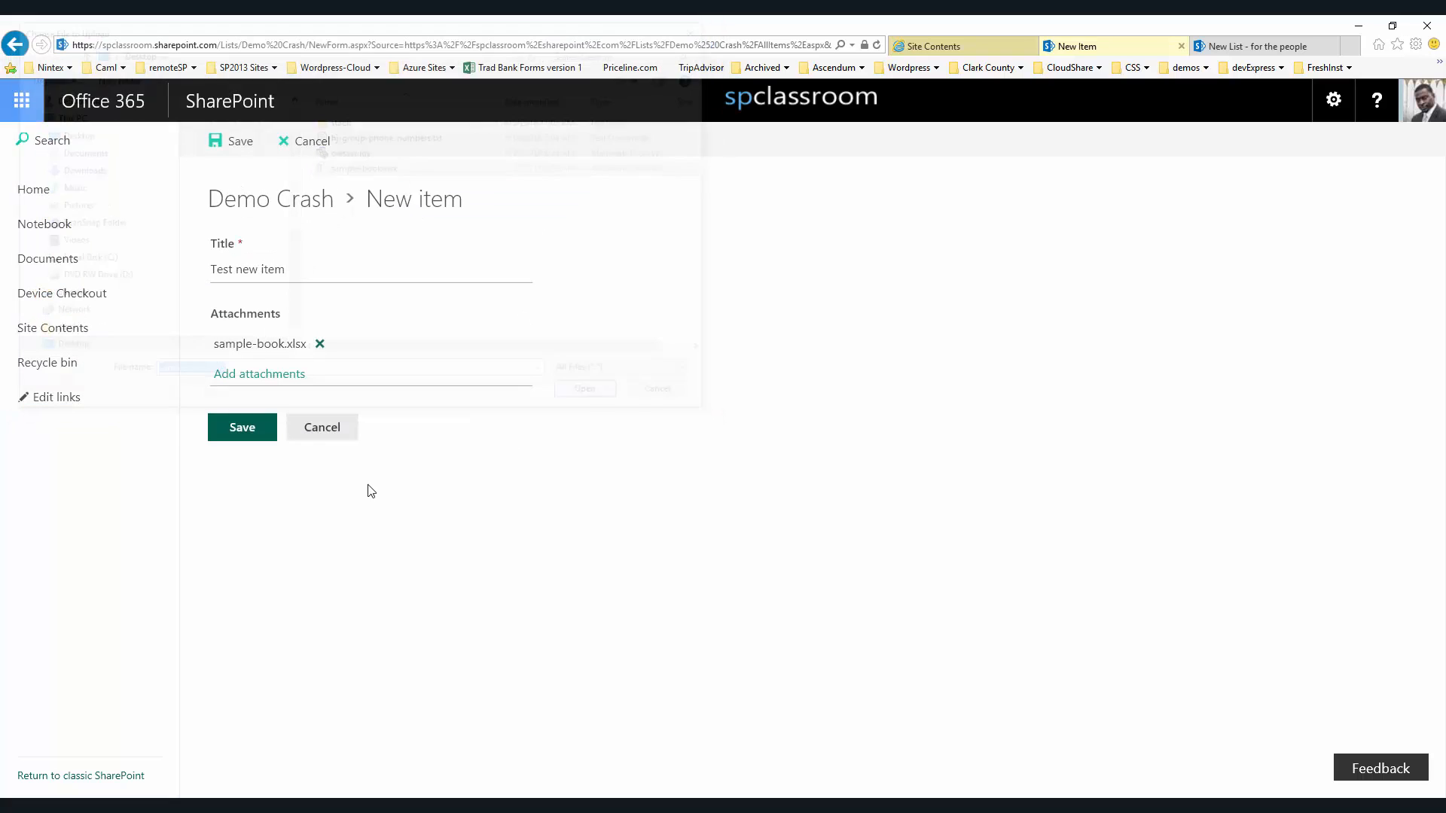
left_click(246, 427)
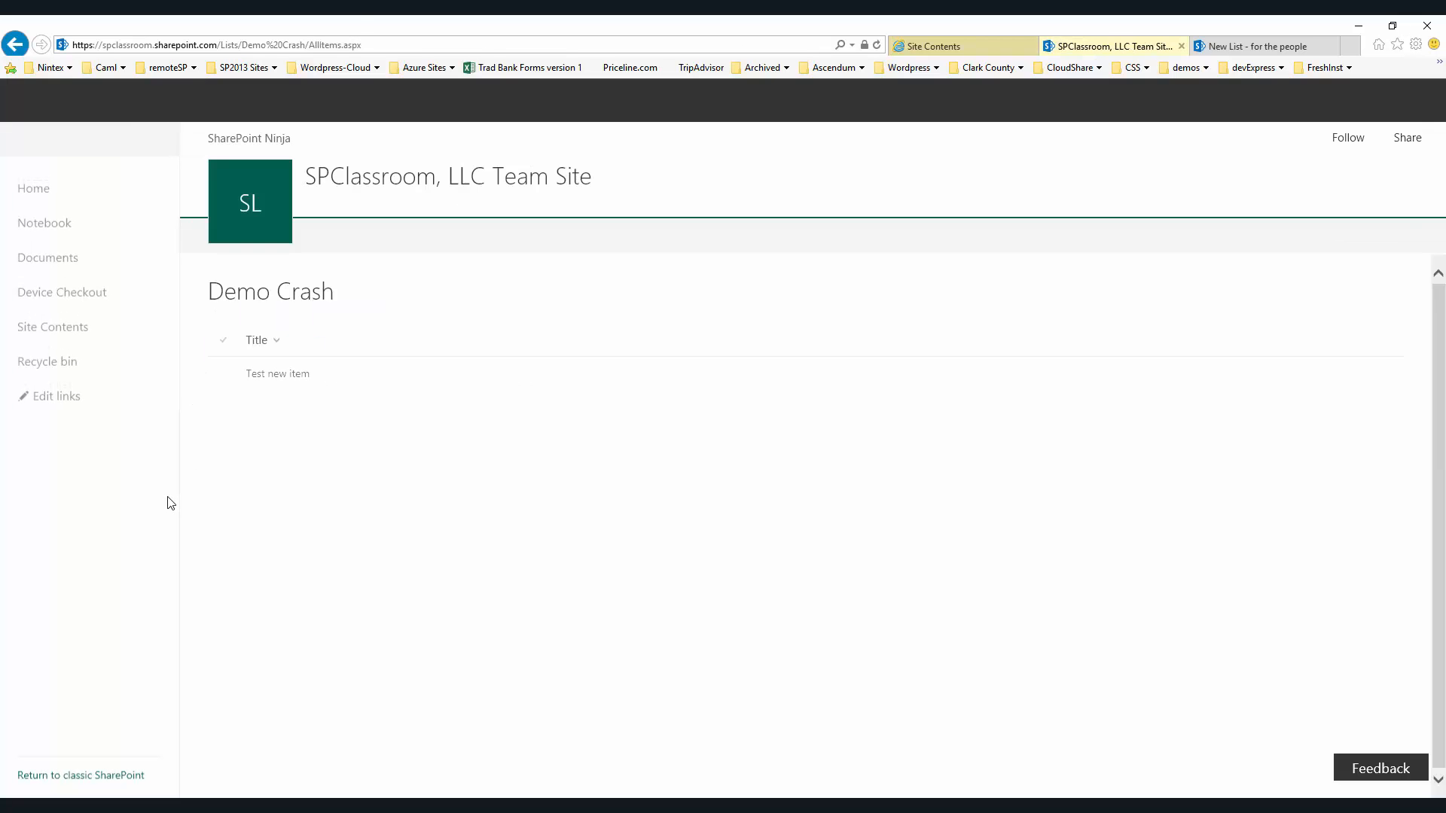
Add a multiple lines of text column named Desc to the Demo Crash list
left_click(679, 339)
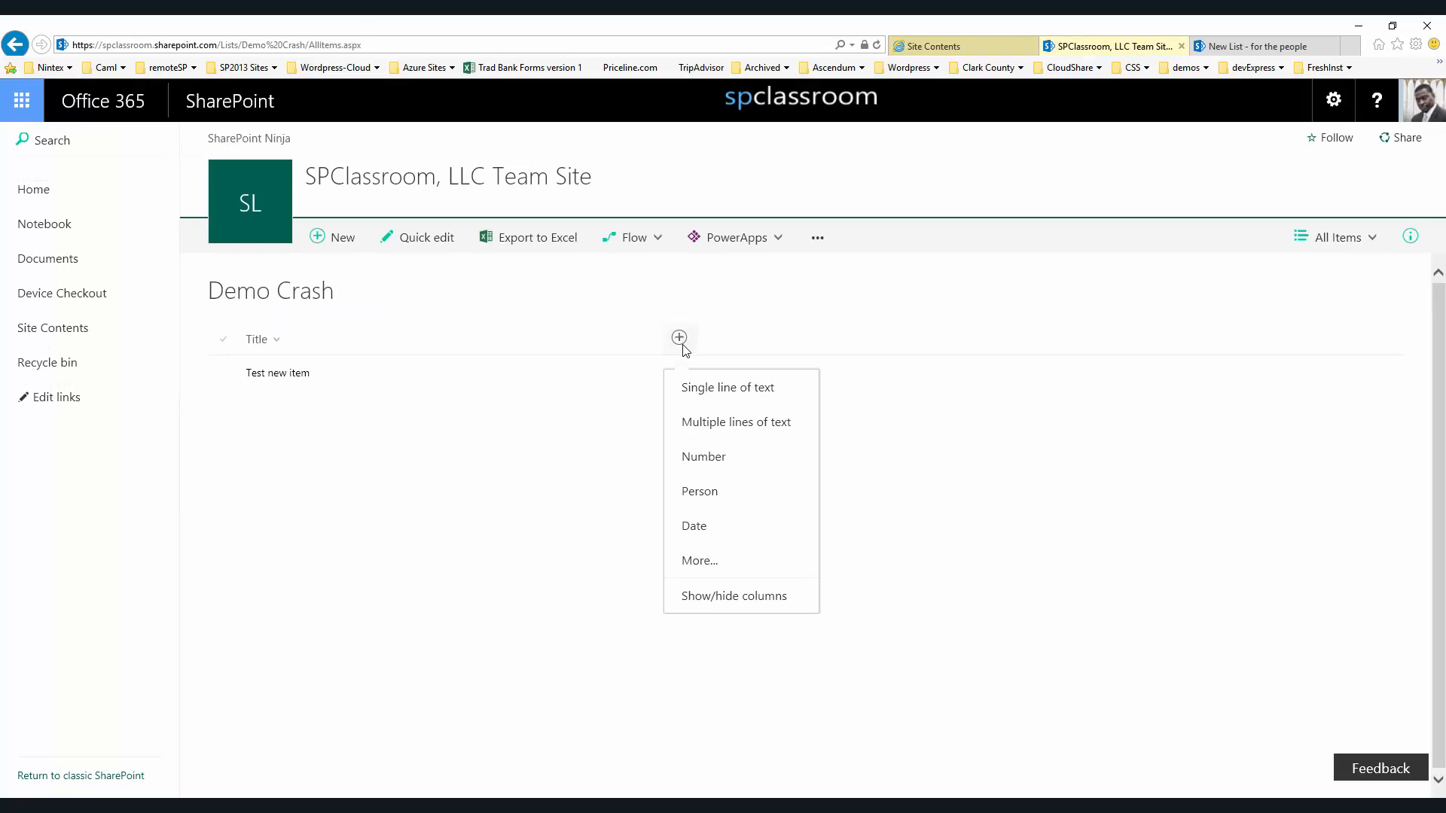
left_click(727, 425)
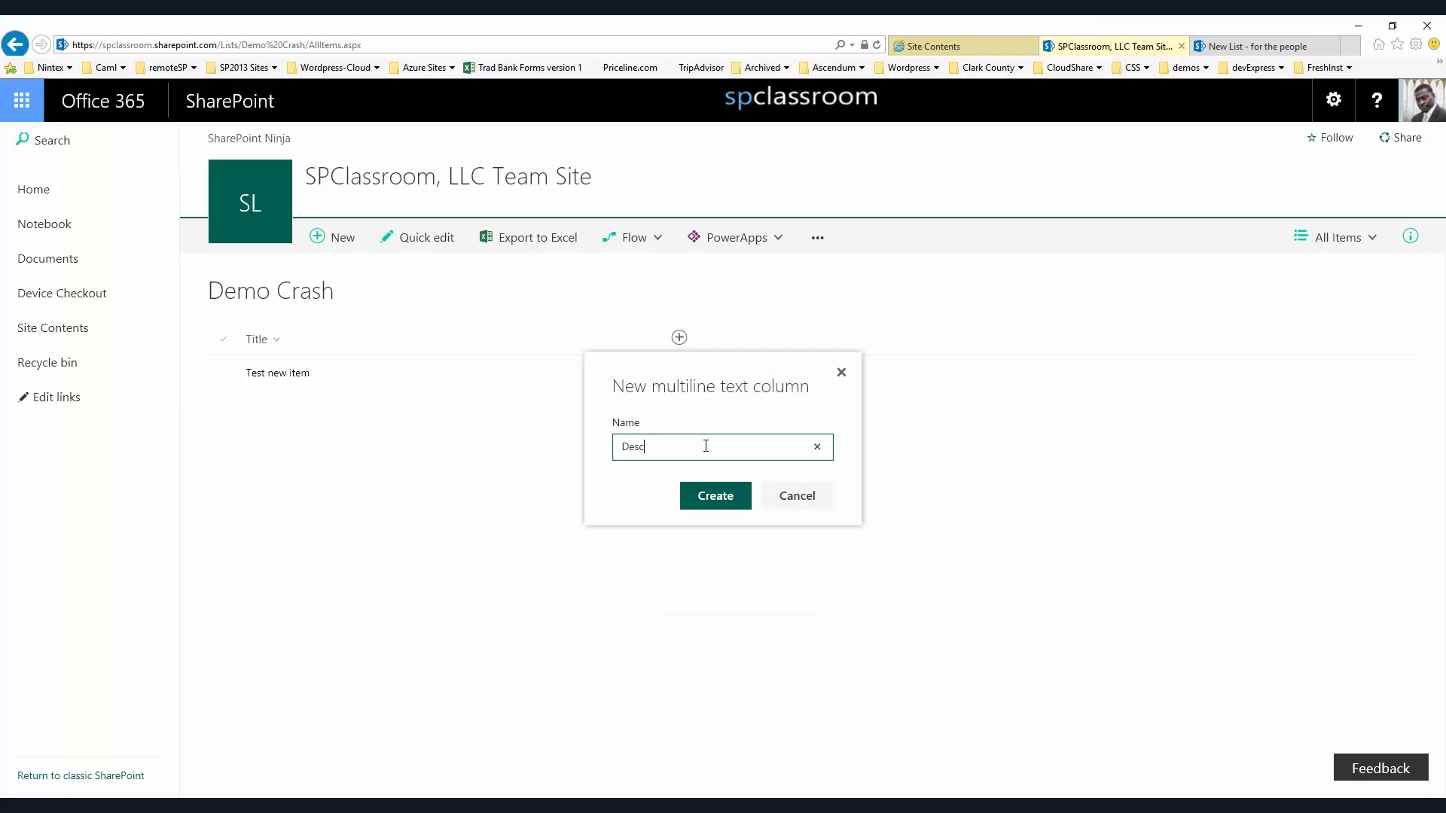
type("Desc")
left_click(727, 497)
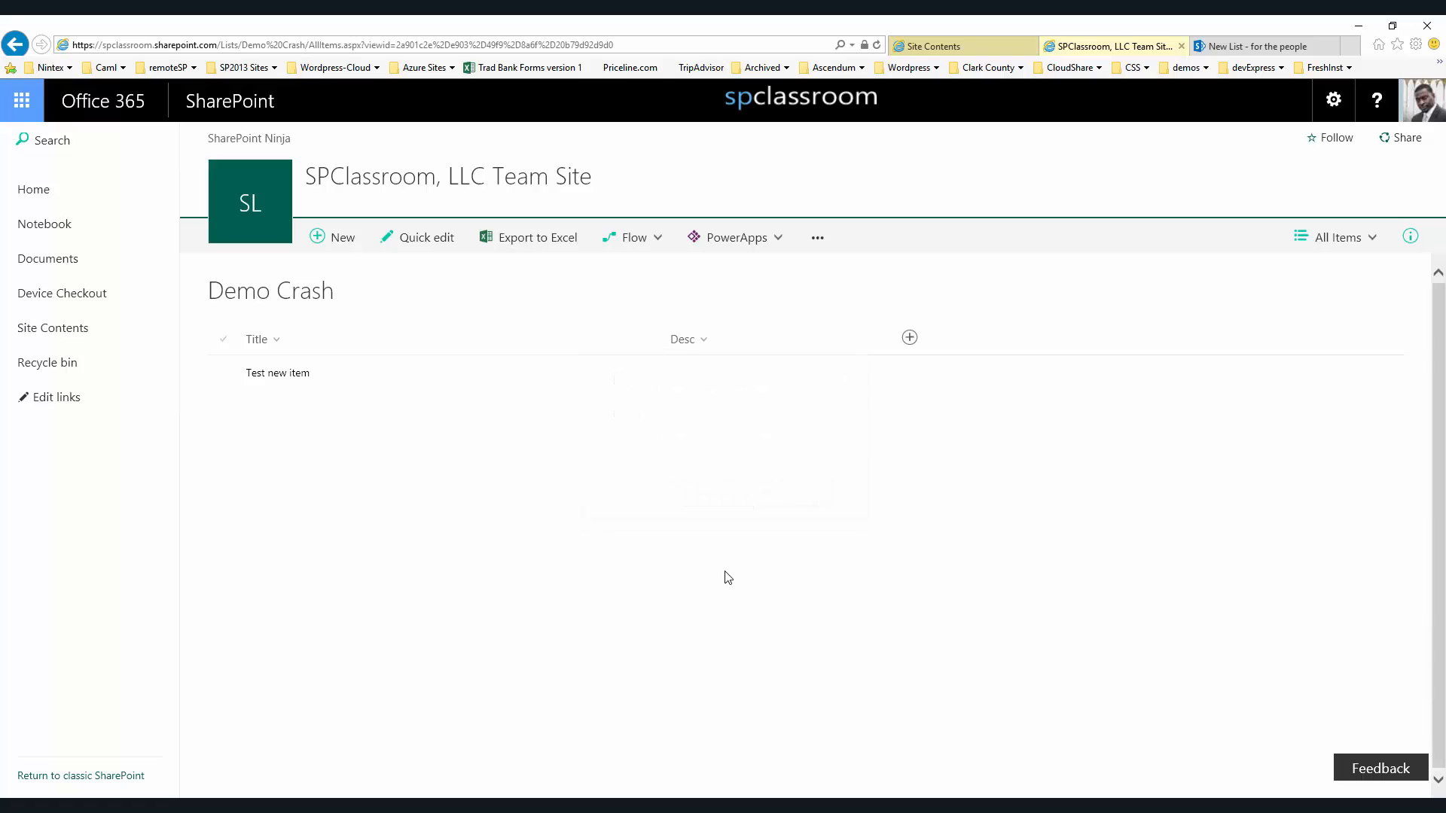
Save the current Demo Crash view as a new view named with the owner's first name followed by View
left_click(1325, 237)
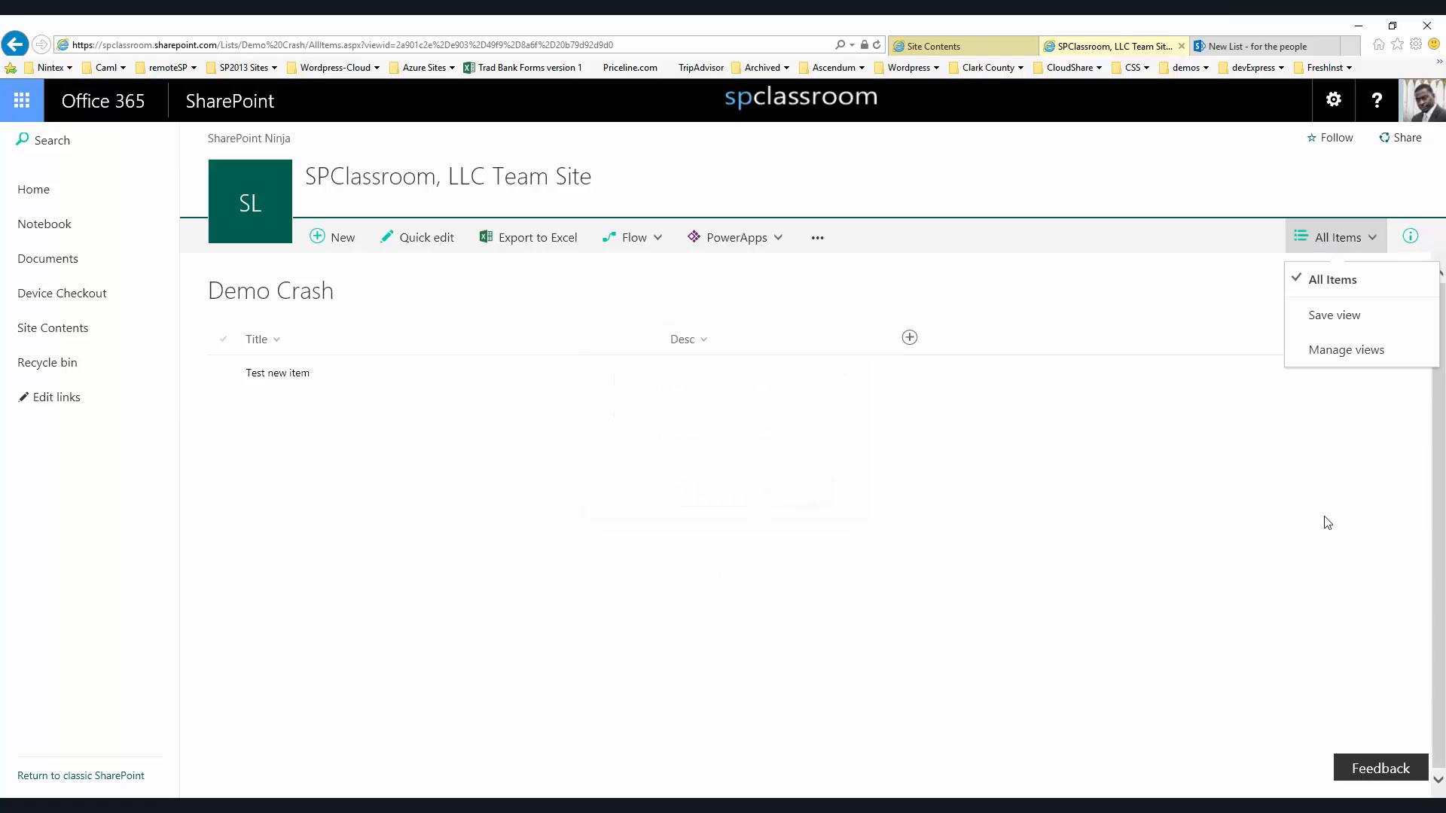
left_click(1346, 313)
type("Deshon View")
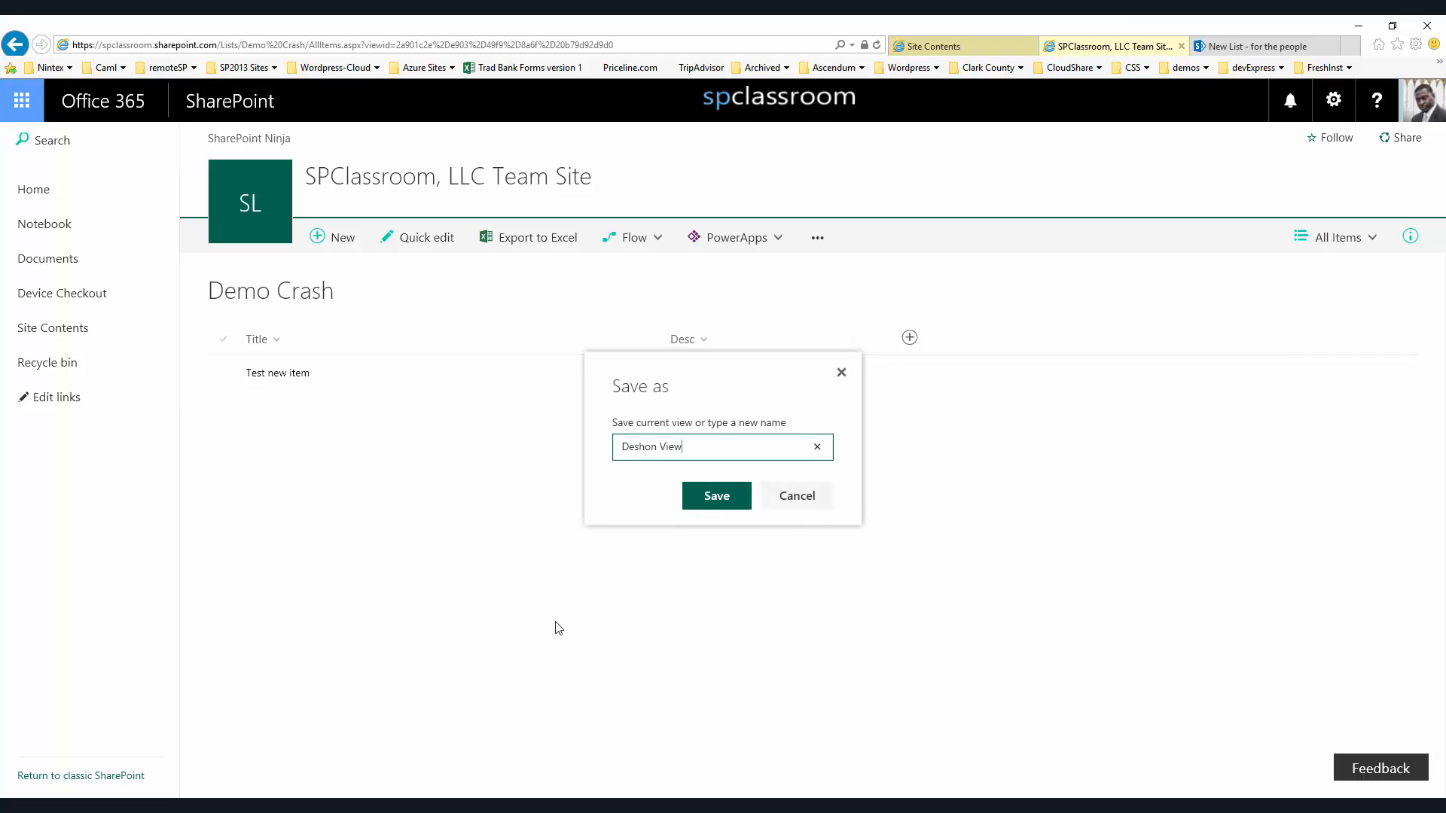
key("Return")
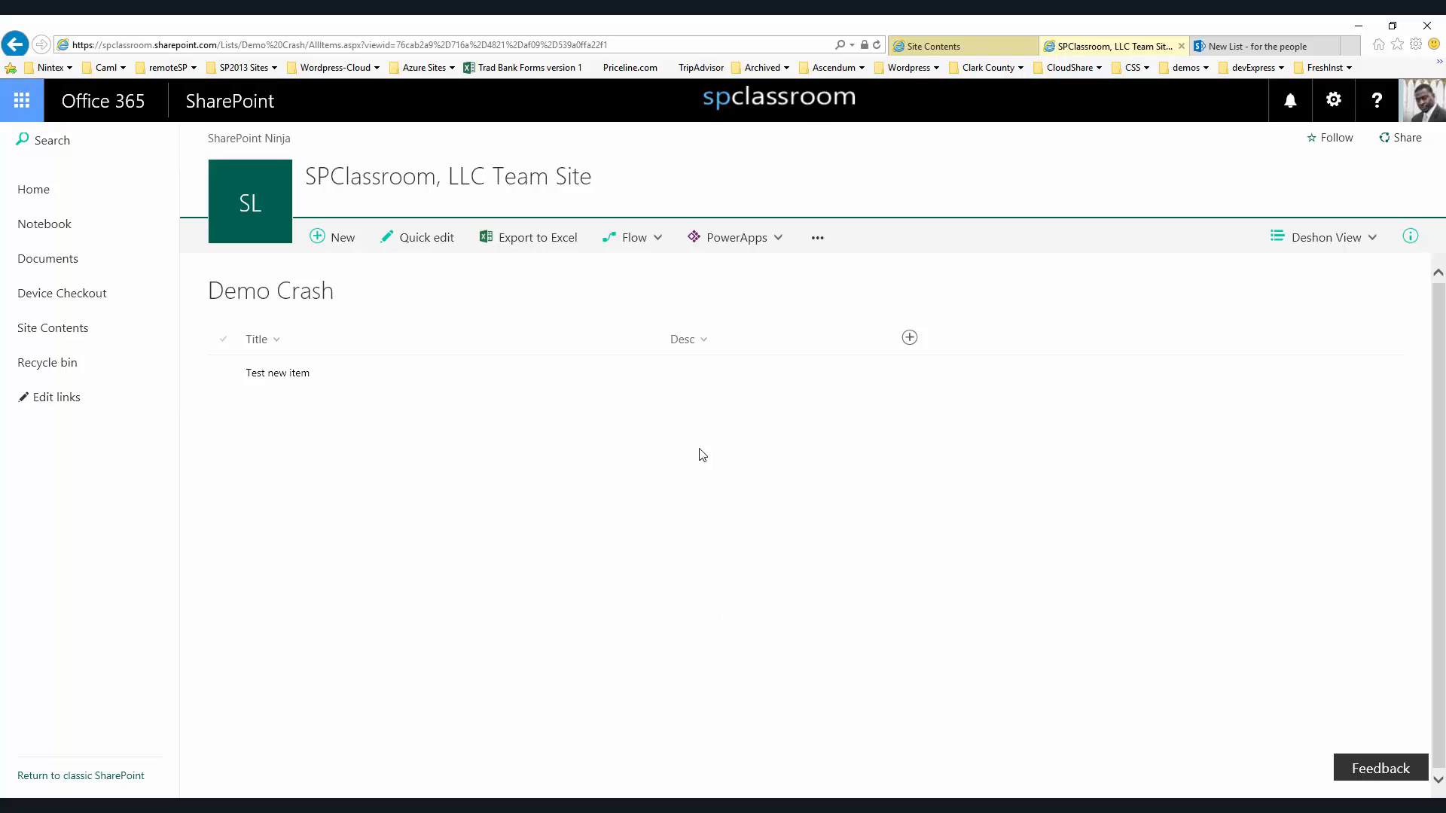
Switch the Demo Crash list to the All Items view and show the Modified, Created and Created By columns
left_click(1326, 238)
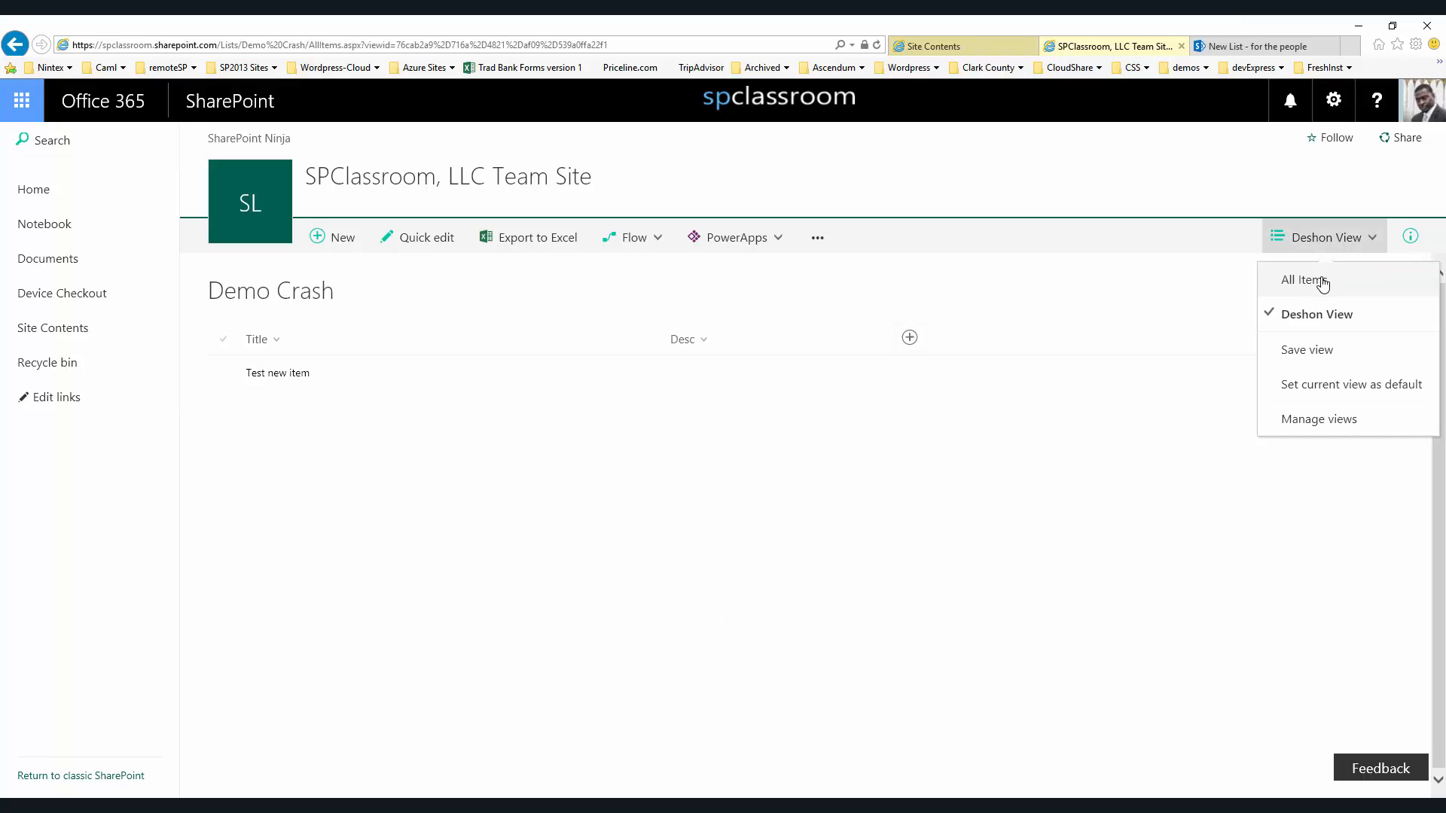
left_click(1323, 278)
left_click(911, 339)
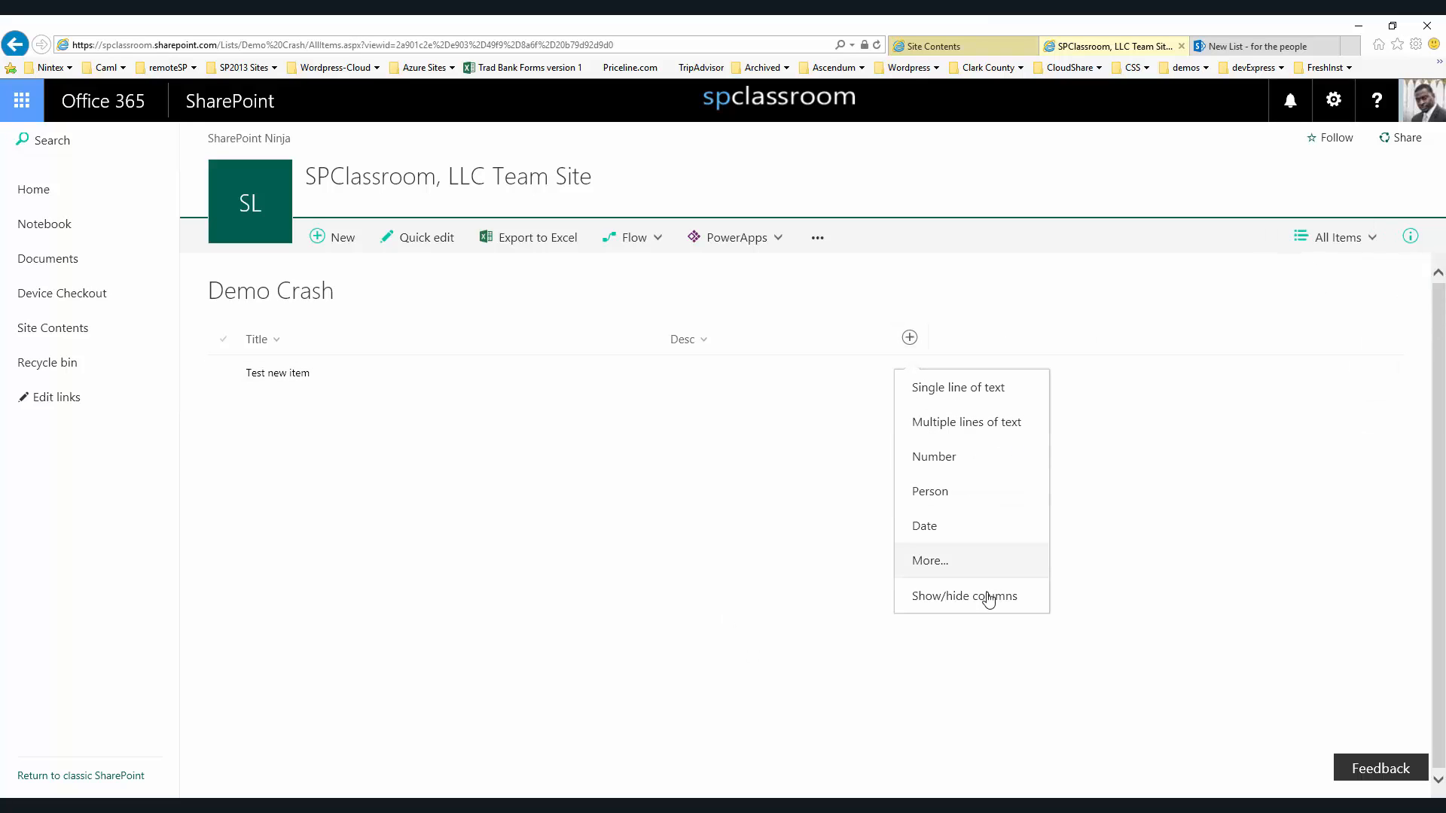
left_click(990, 594)
left_click(1200, 393)
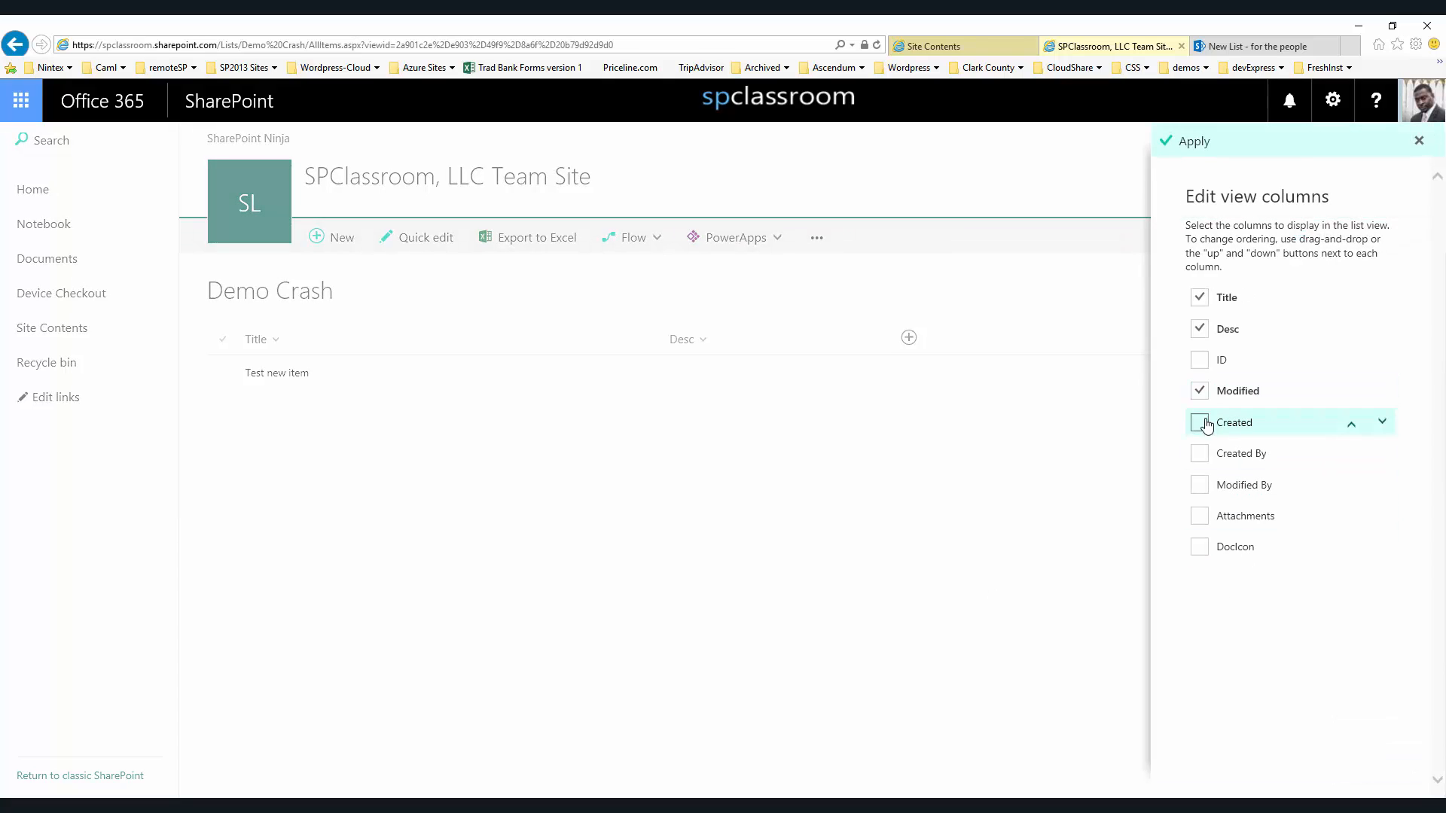
left_click(1199, 422)
left_click(1199, 453)
left_click(1194, 143)
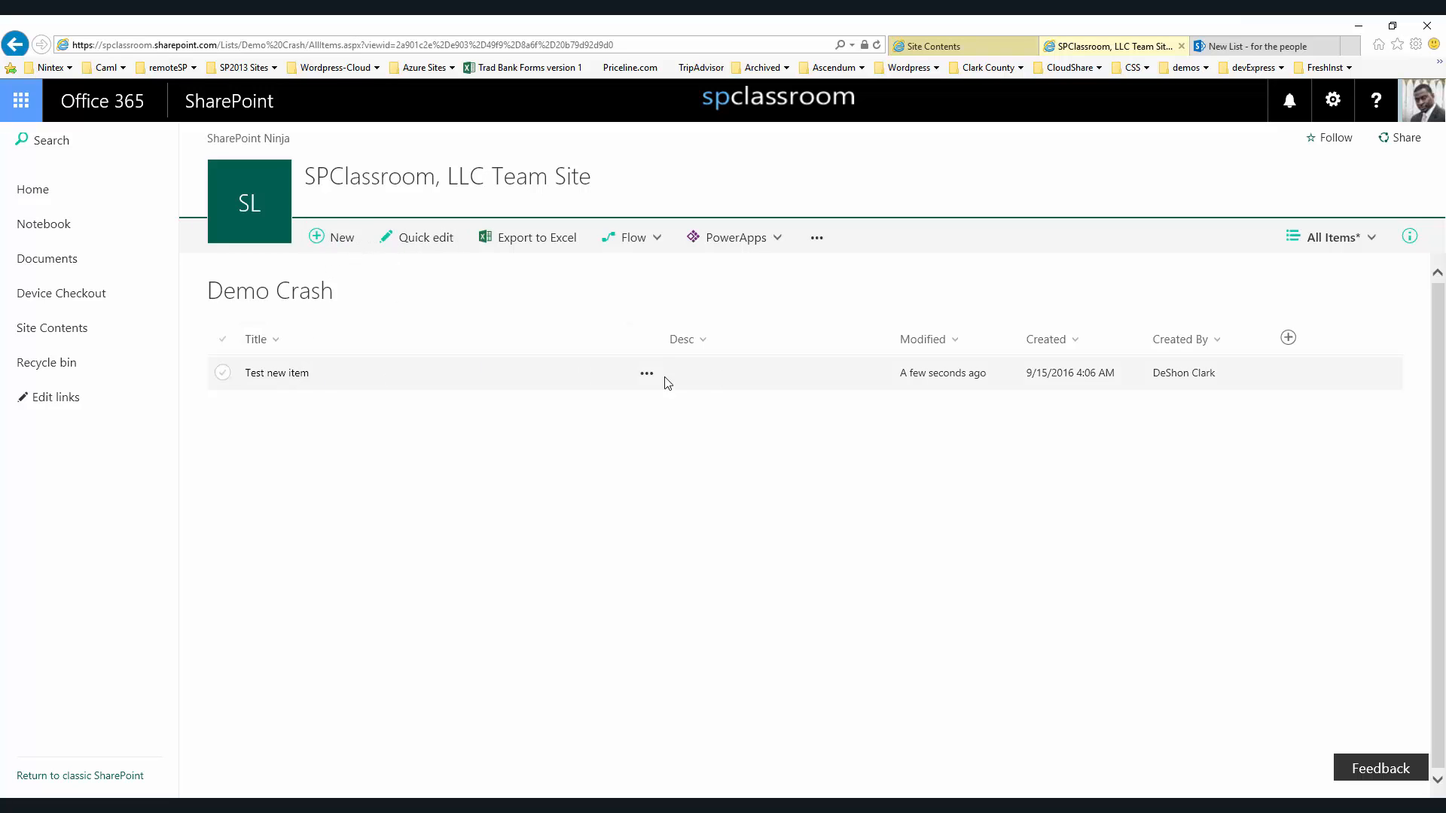
Set Test new item's Desc to the lines hfdjshfdsa, fdsafdsahfhdas, f, dsafds and af, save it, and return to the Demo Crash list
left_click(299, 379)
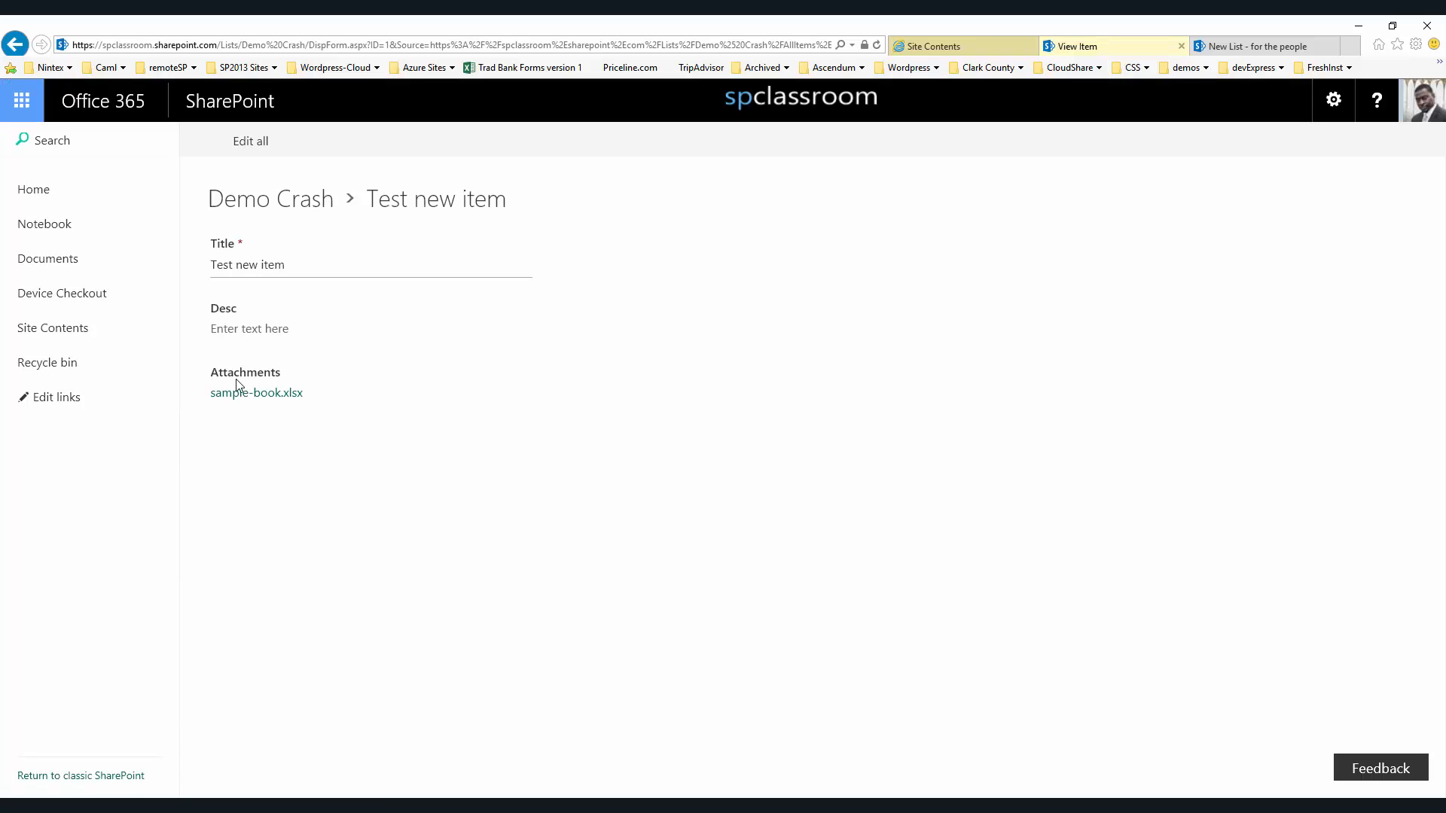
left_click(273, 329)
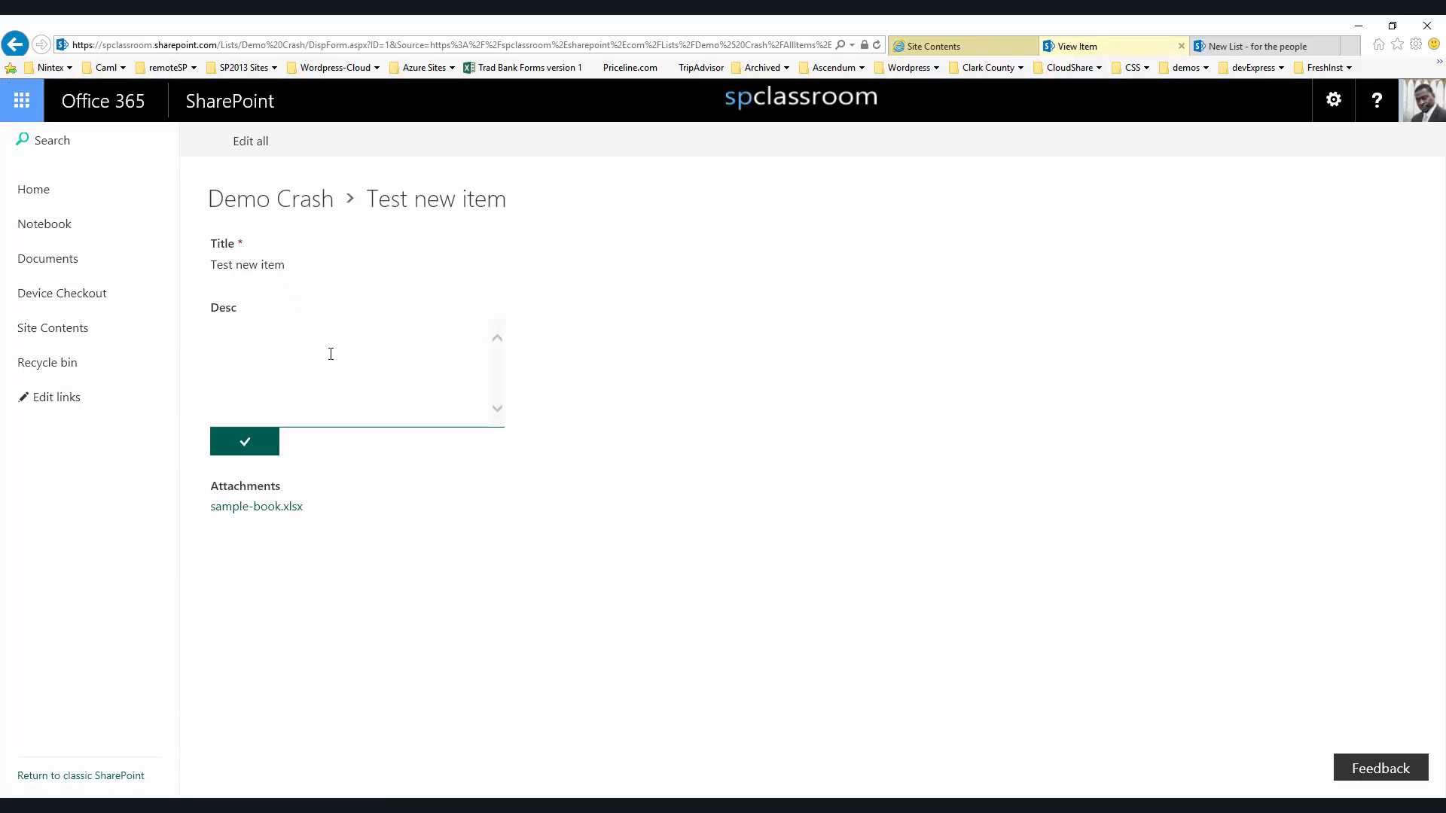
type("hfdjshfdsa")
key("Return")
type("fdsafdsahfhdas")
key("Return")
type("f")
key("Return")
type("dsafds af")
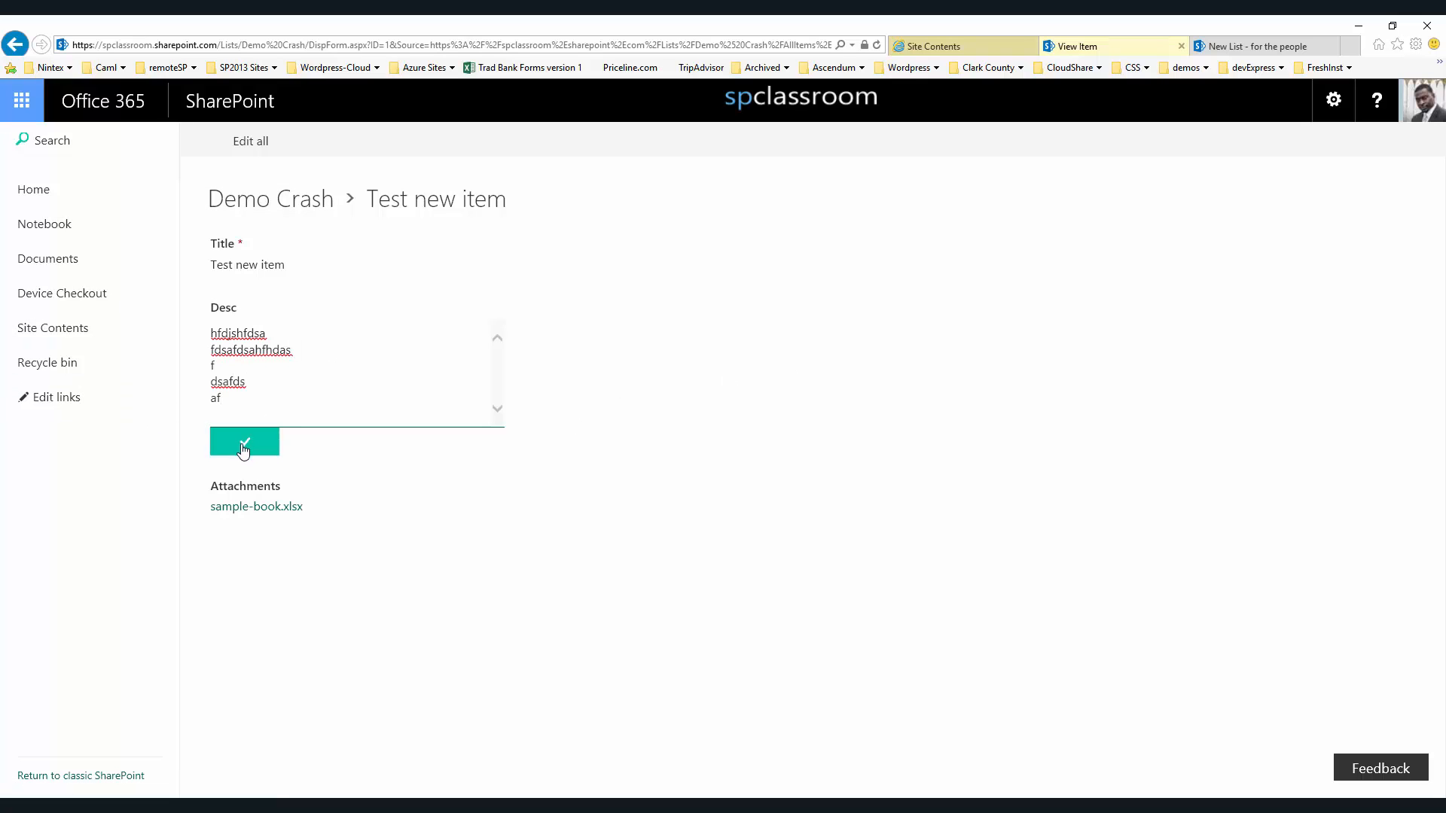
left_click(242, 442)
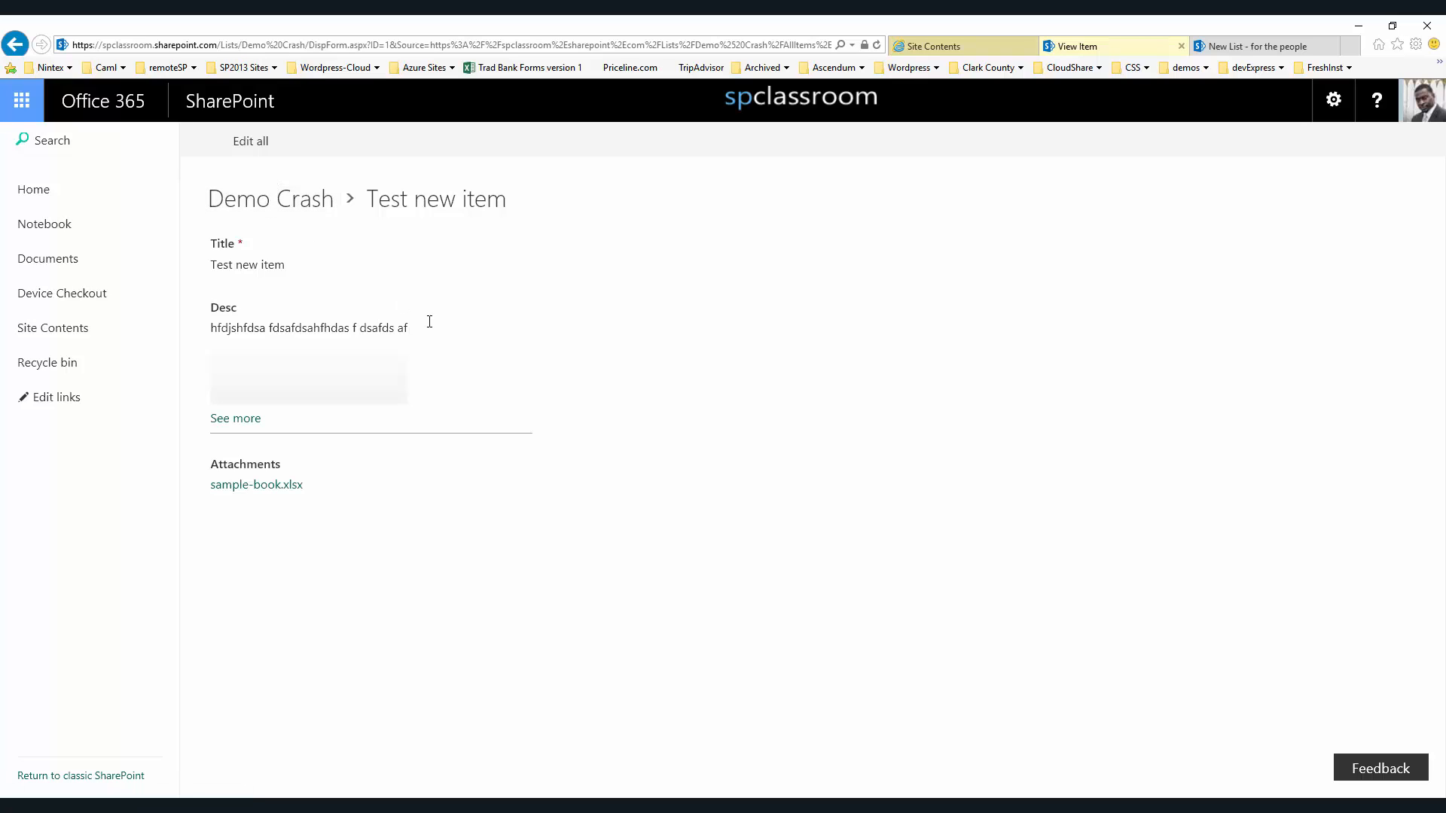
left_click(287, 218)
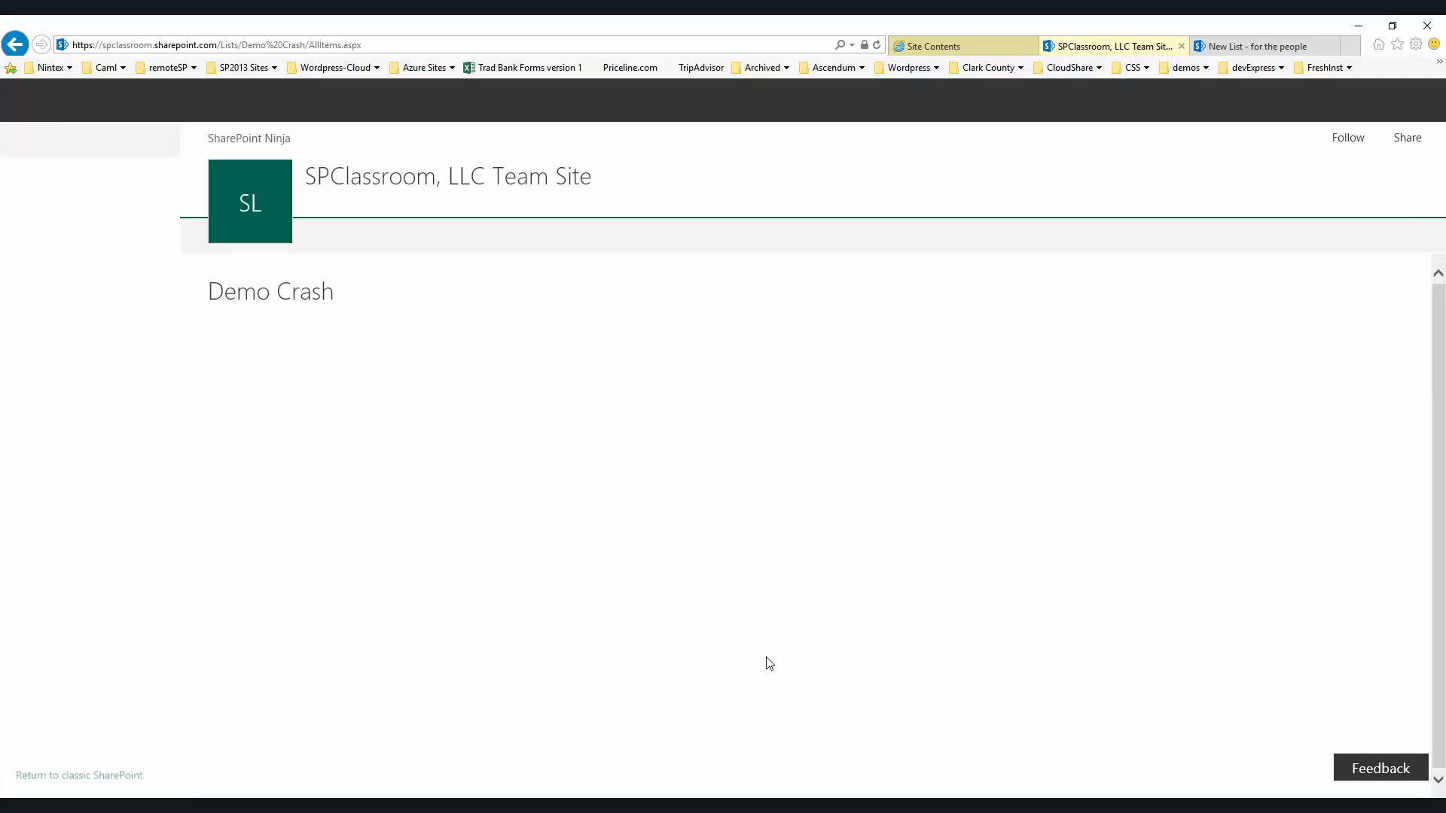